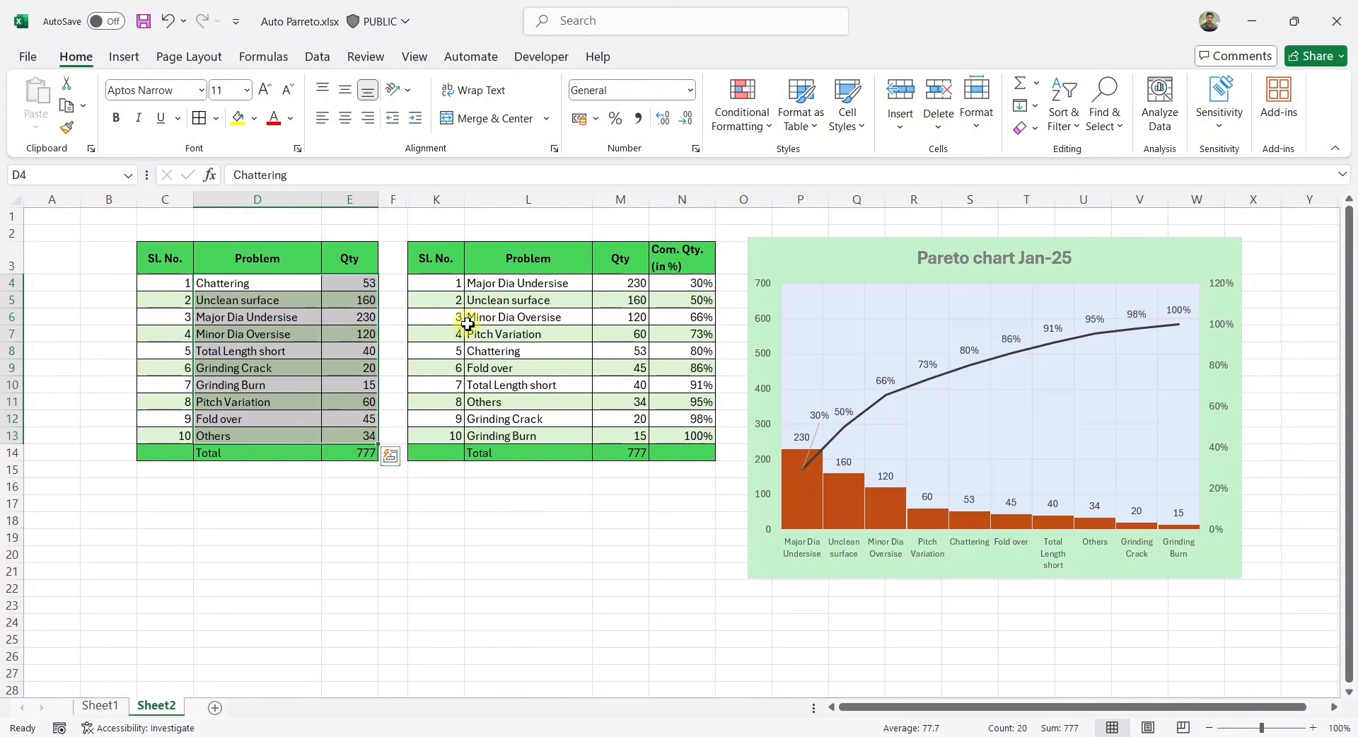
Compare the problems and quantities in the source table D4:E13 with those in the sorted table L4:M13
left_click_drag(527, 282, 640, 436)
left_click(618, 354)
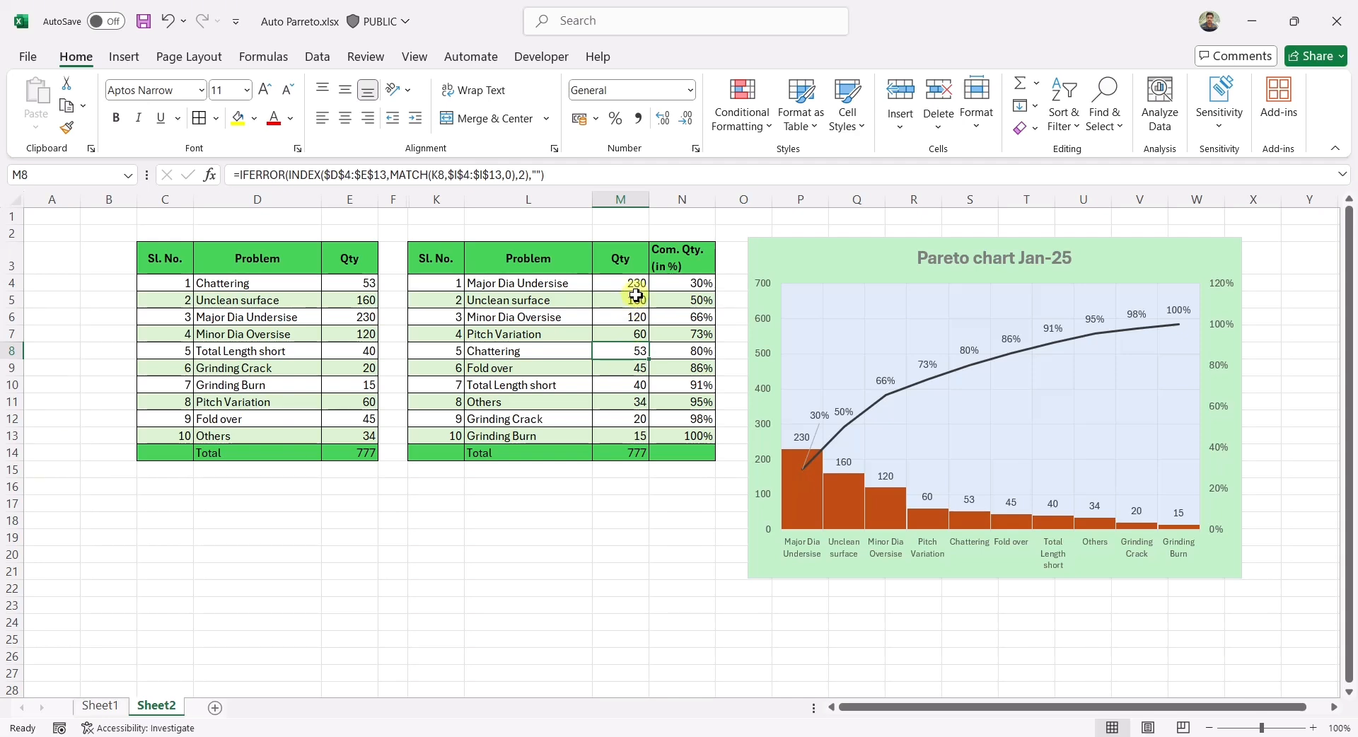
left_click_drag(568, 287, 612, 433)
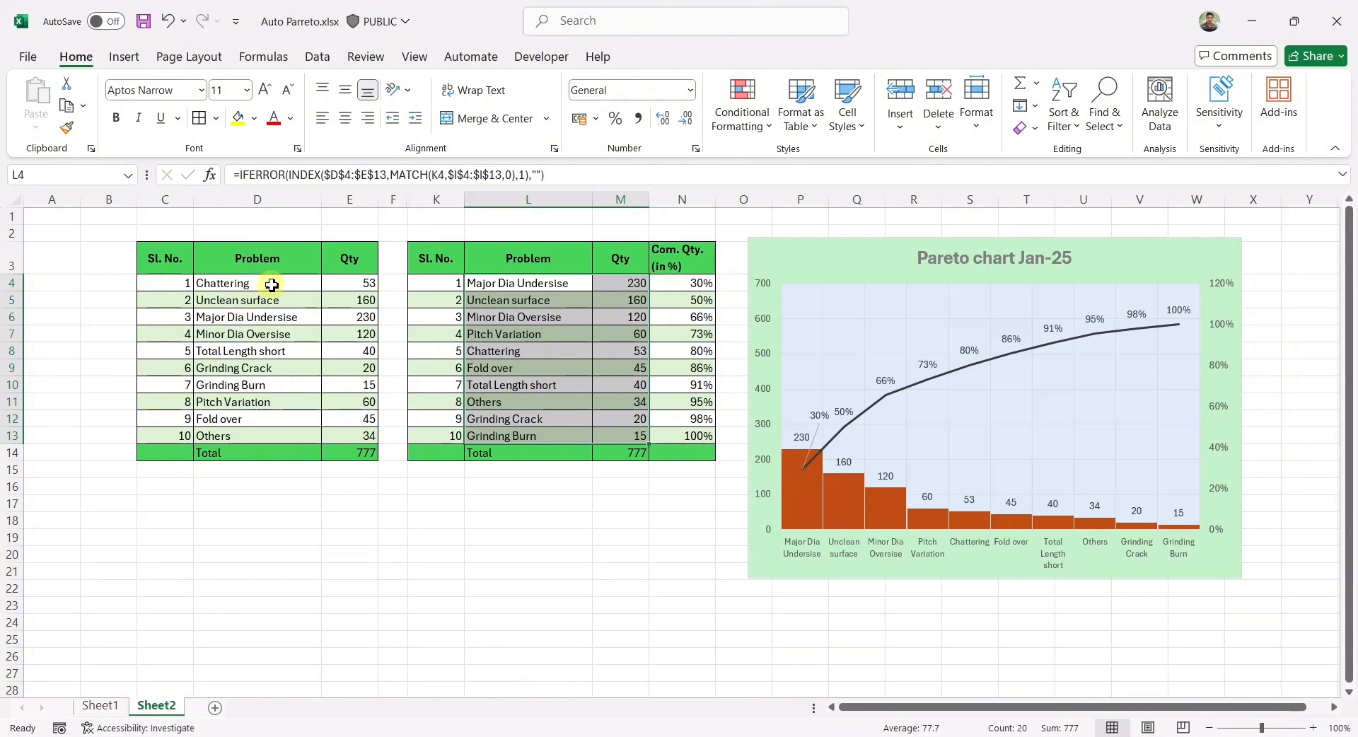
left_click_drag(240, 285, 336, 440)
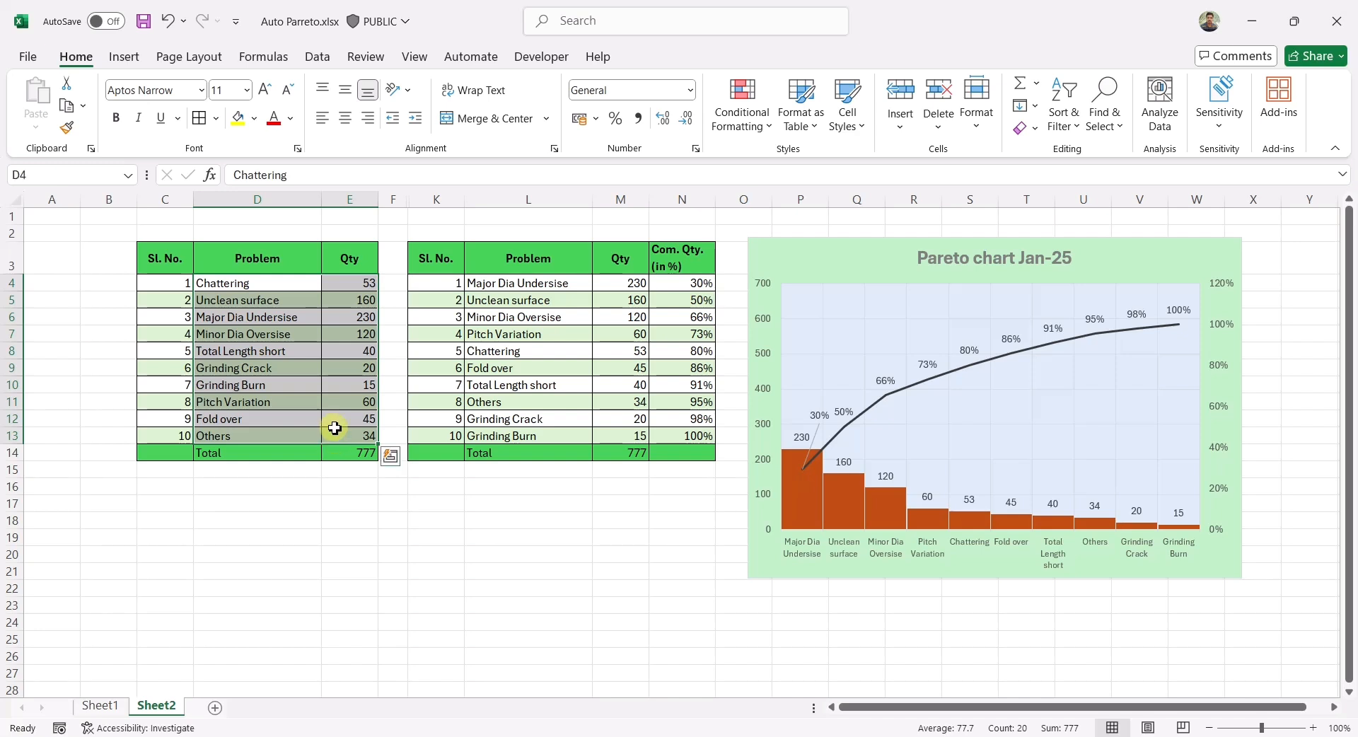
left_click(334, 417)
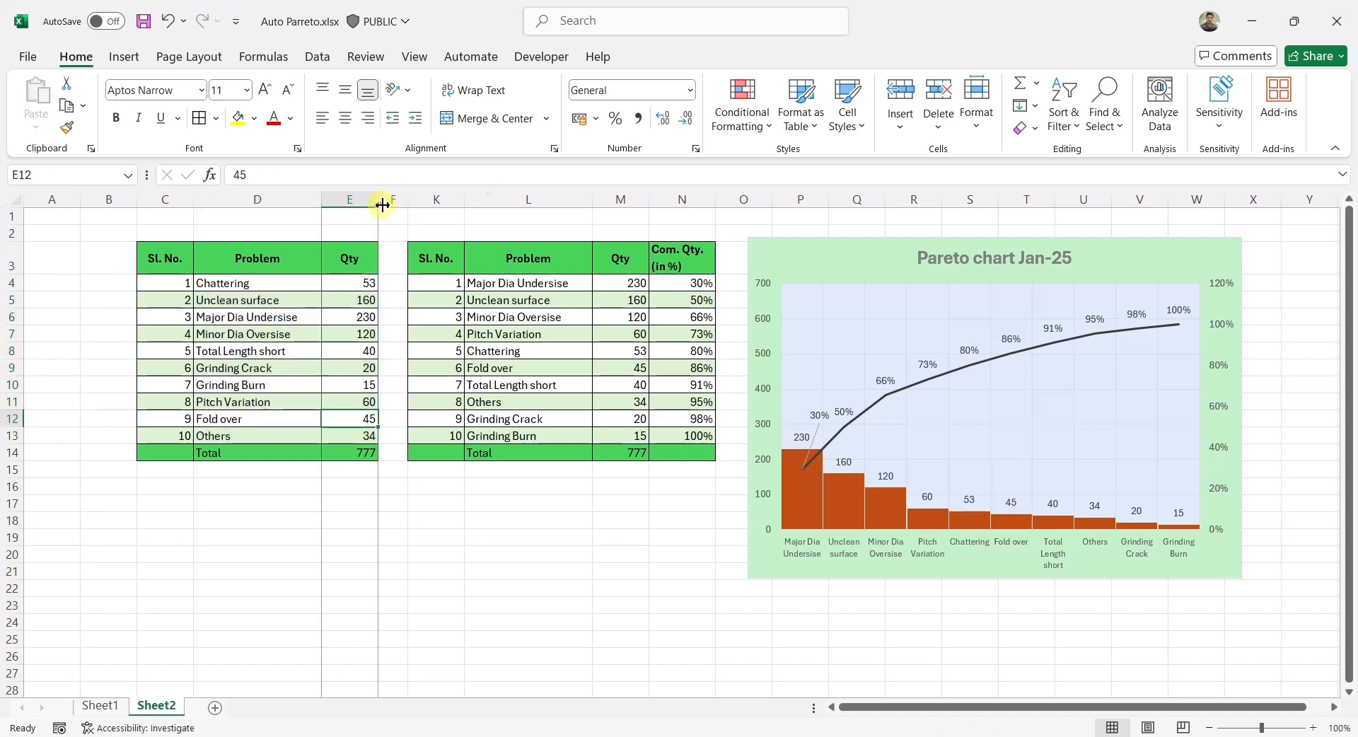
Slightly narrow the Qty columns E and M of the source and sorted tables
left_click_drag(379, 200, 365, 204)
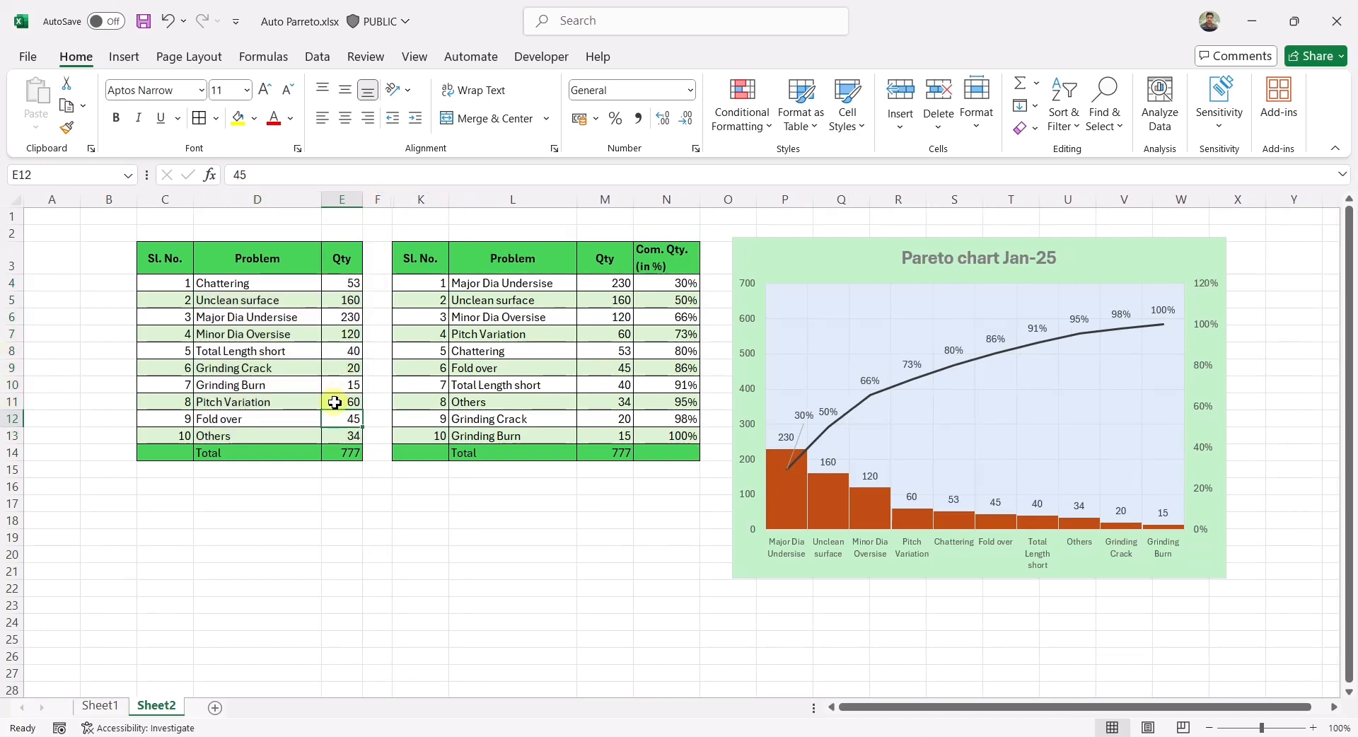
left_click_drag(633, 203, 626, 204)
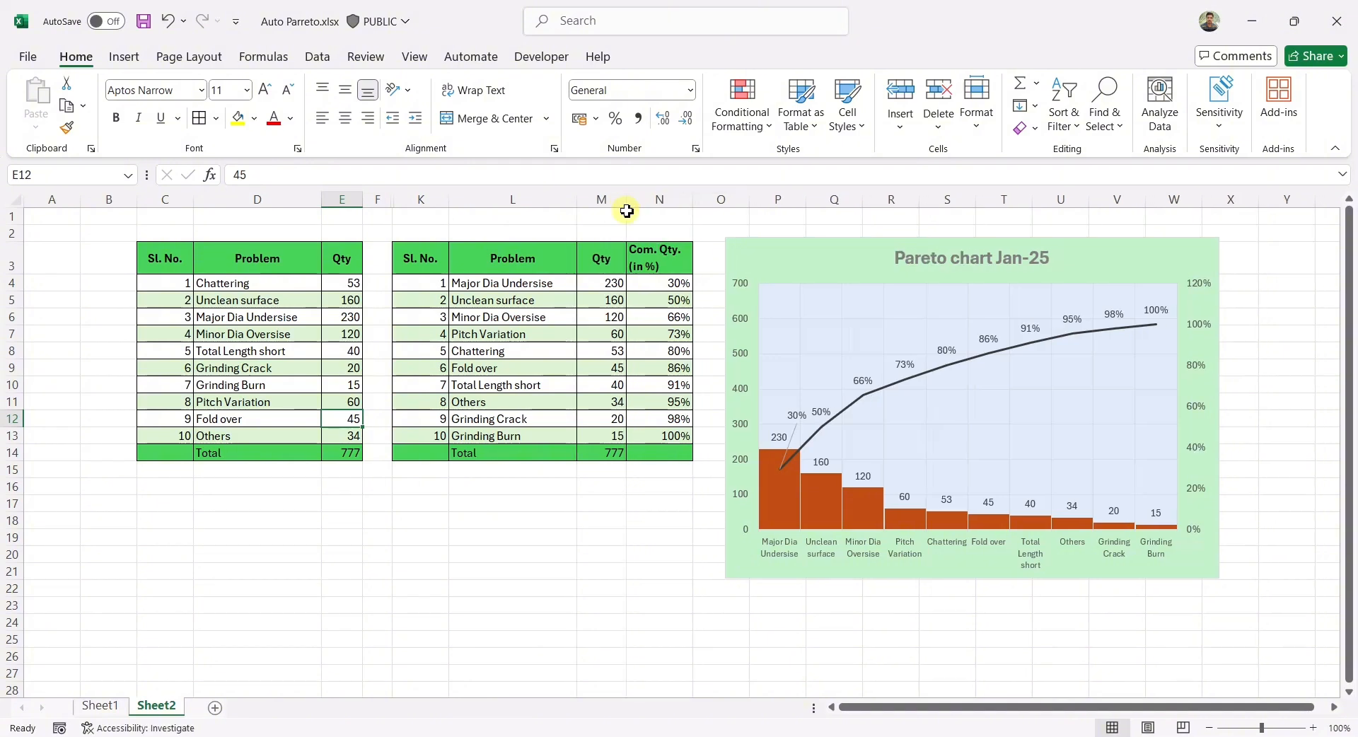
Examine the source problem table against the sorted table's Qty formulas and the cumulative line of the Pareto chart
left_click(312, 369)
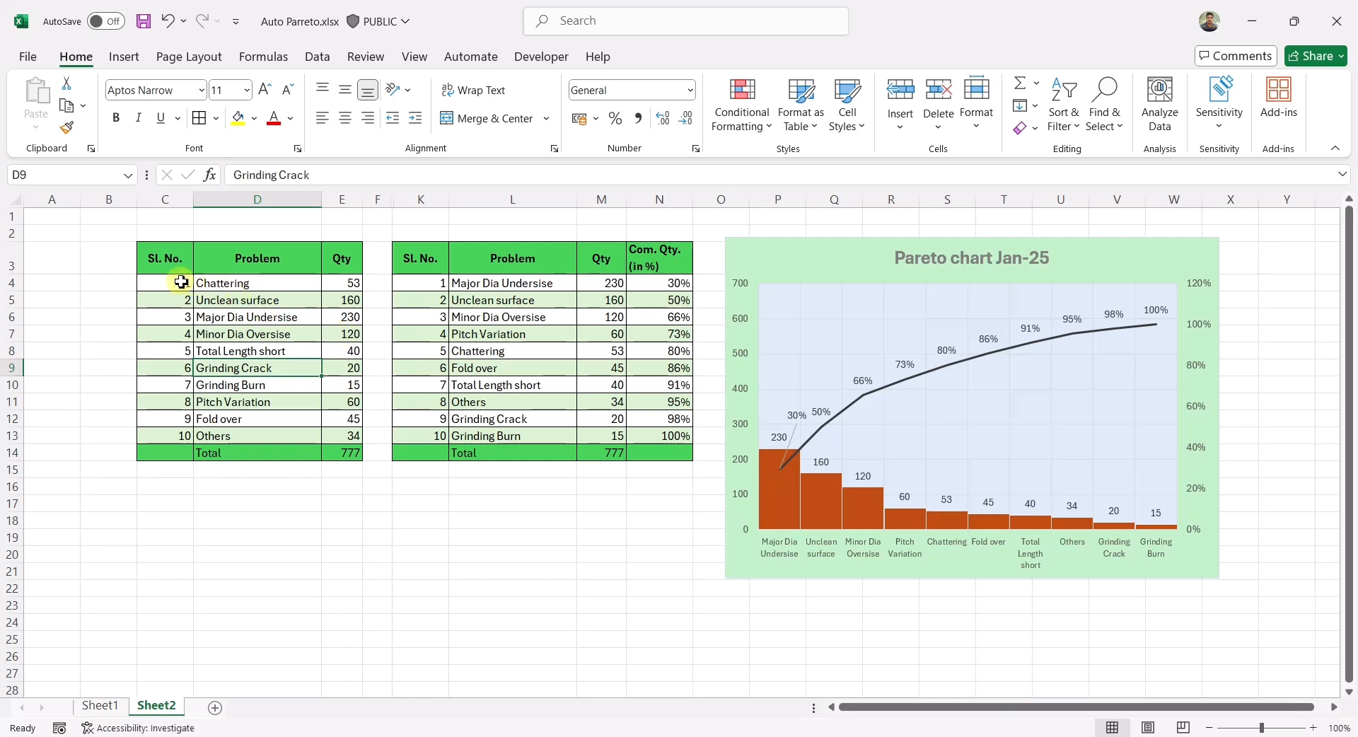
left_click_drag(173, 262, 340, 439)
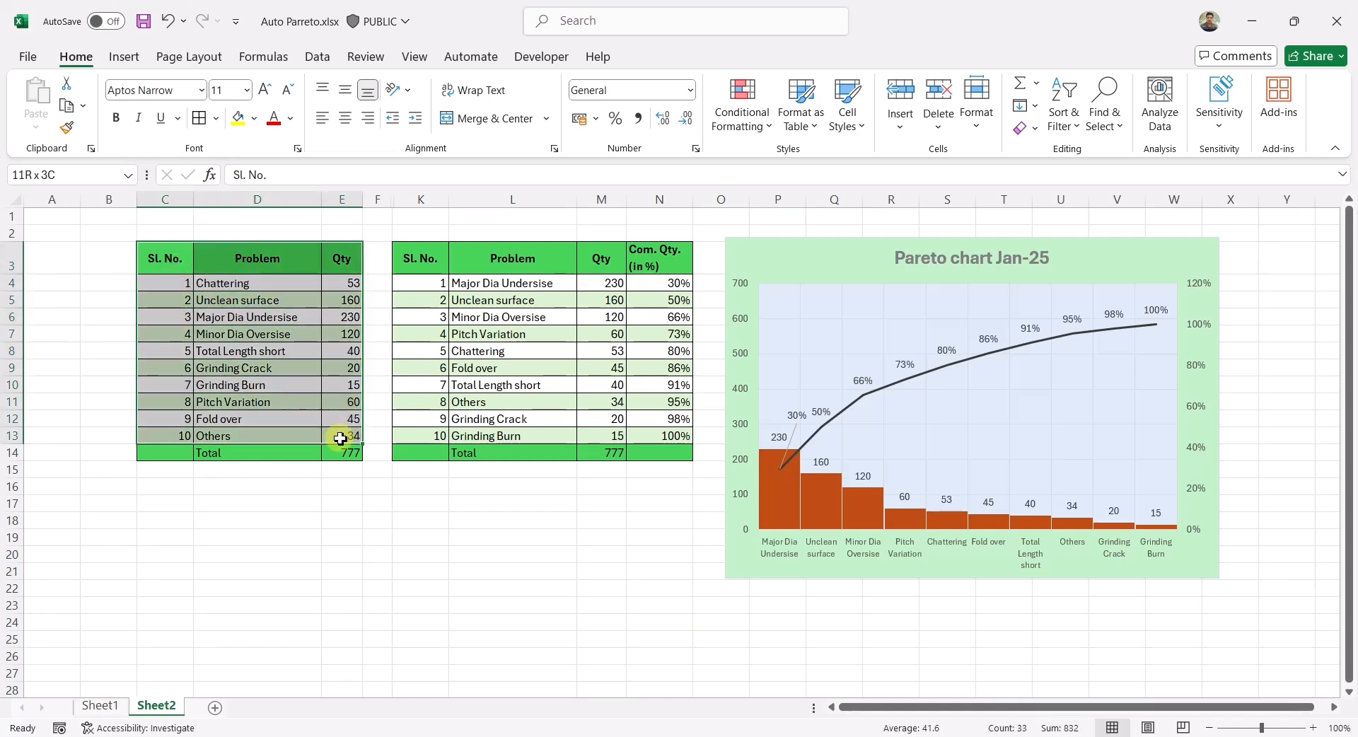
left_click(277, 401)
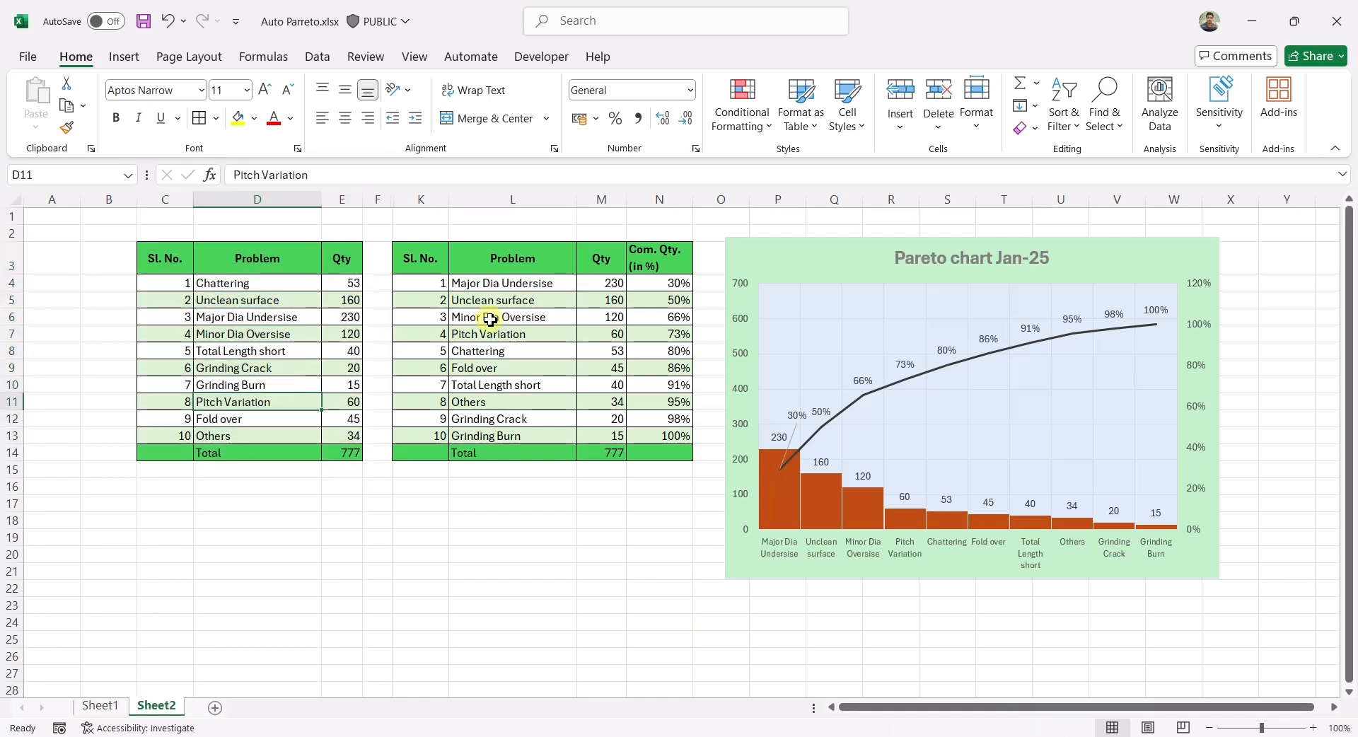
left_click_drag(252, 283, 352, 446)
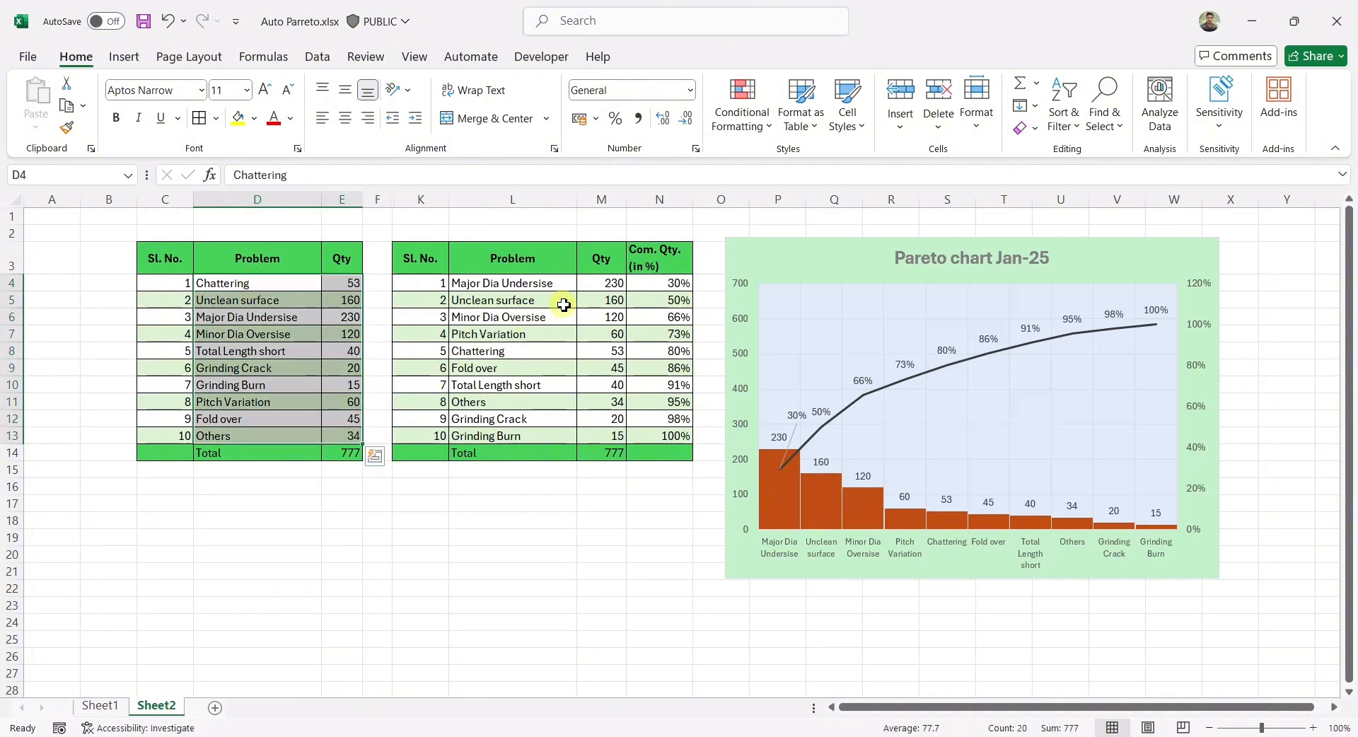
left_click(607, 286)
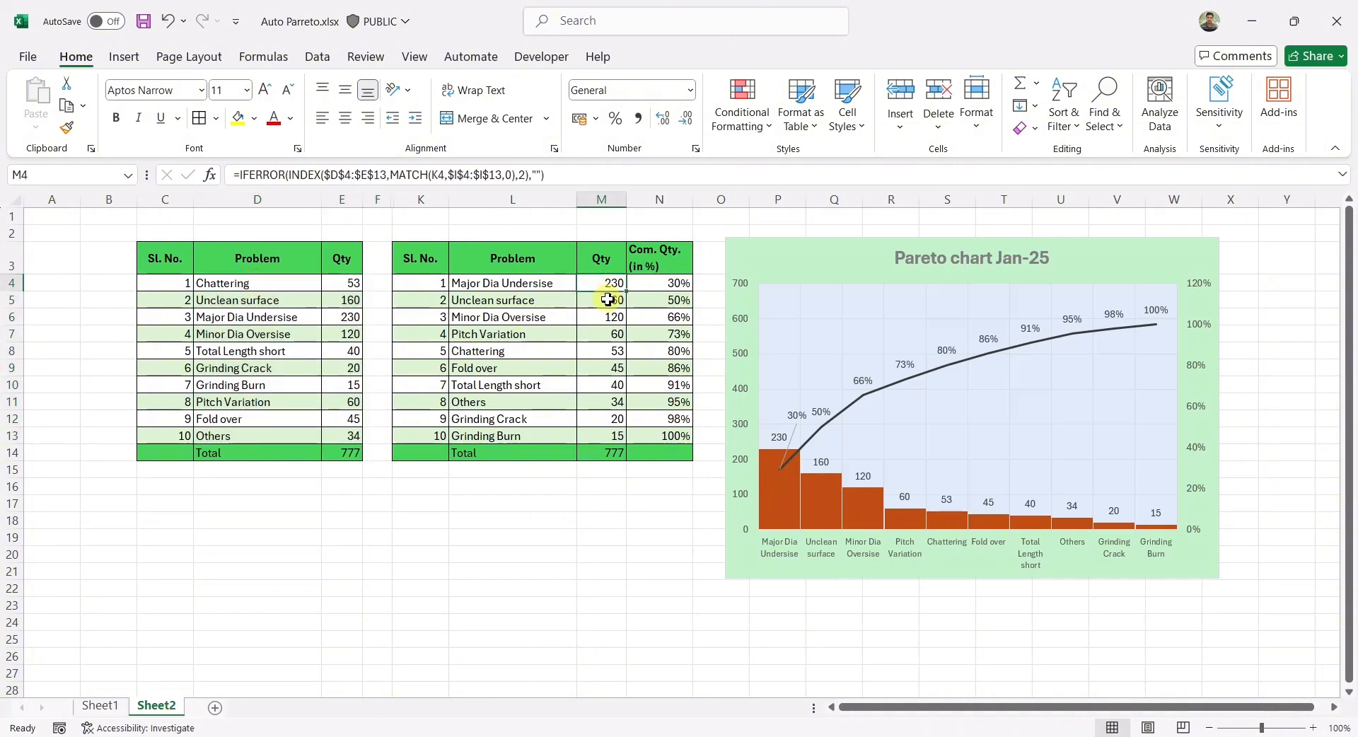
left_click(607, 299)
left_click(606, 331)
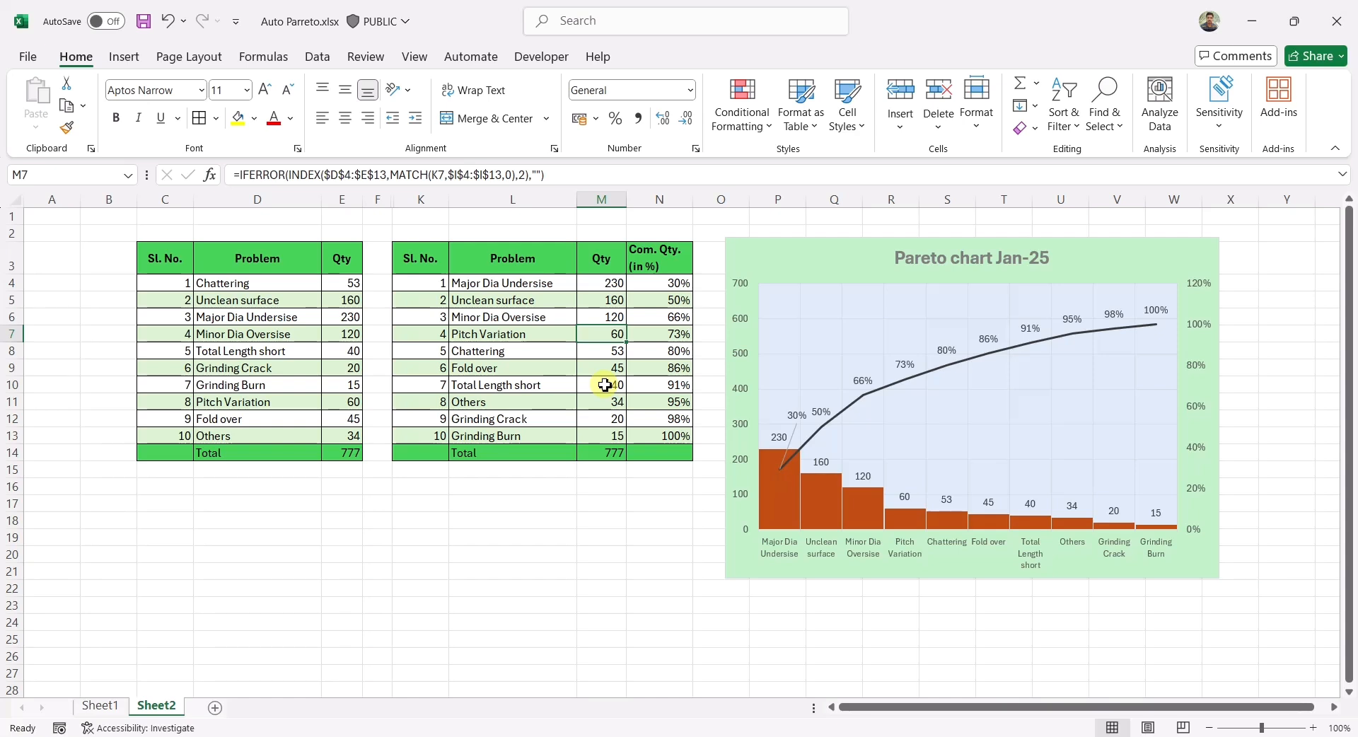
left_click_drag(613, 292, 614, 429)
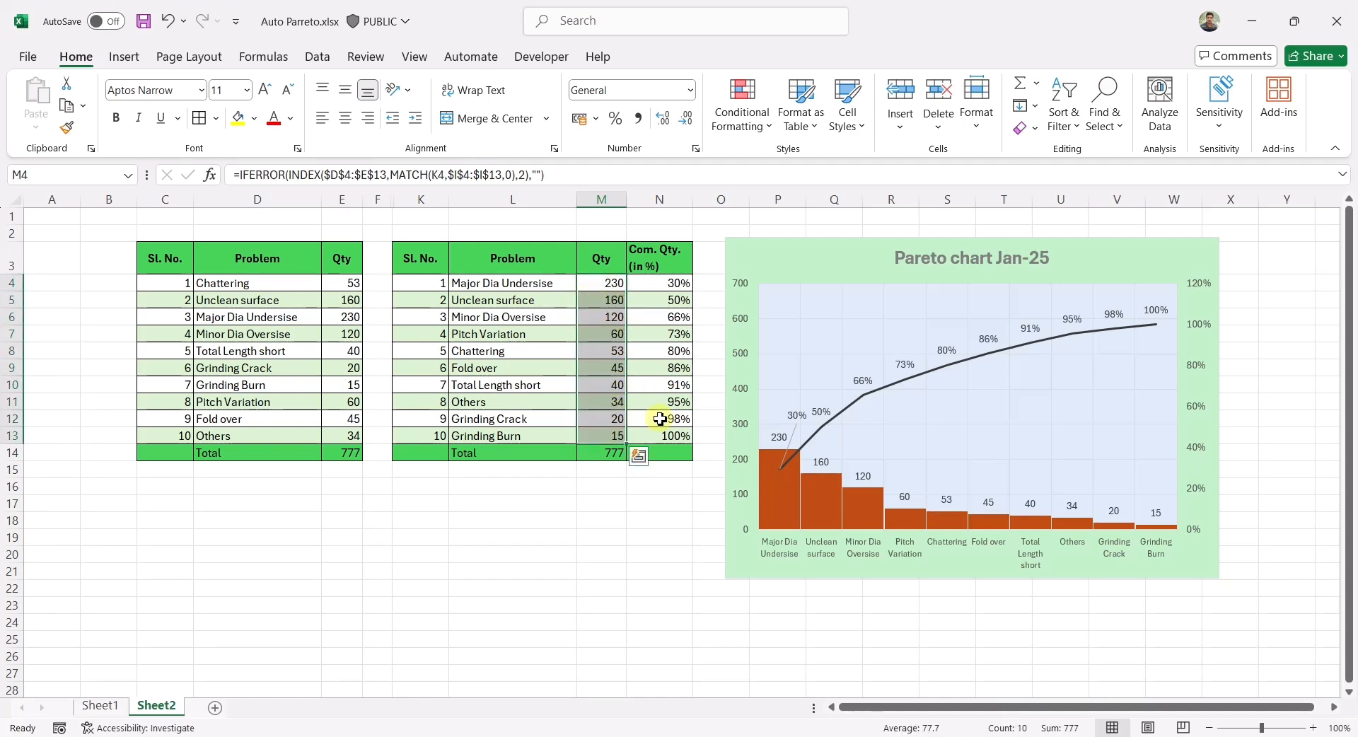
mouse_move(786, 485)
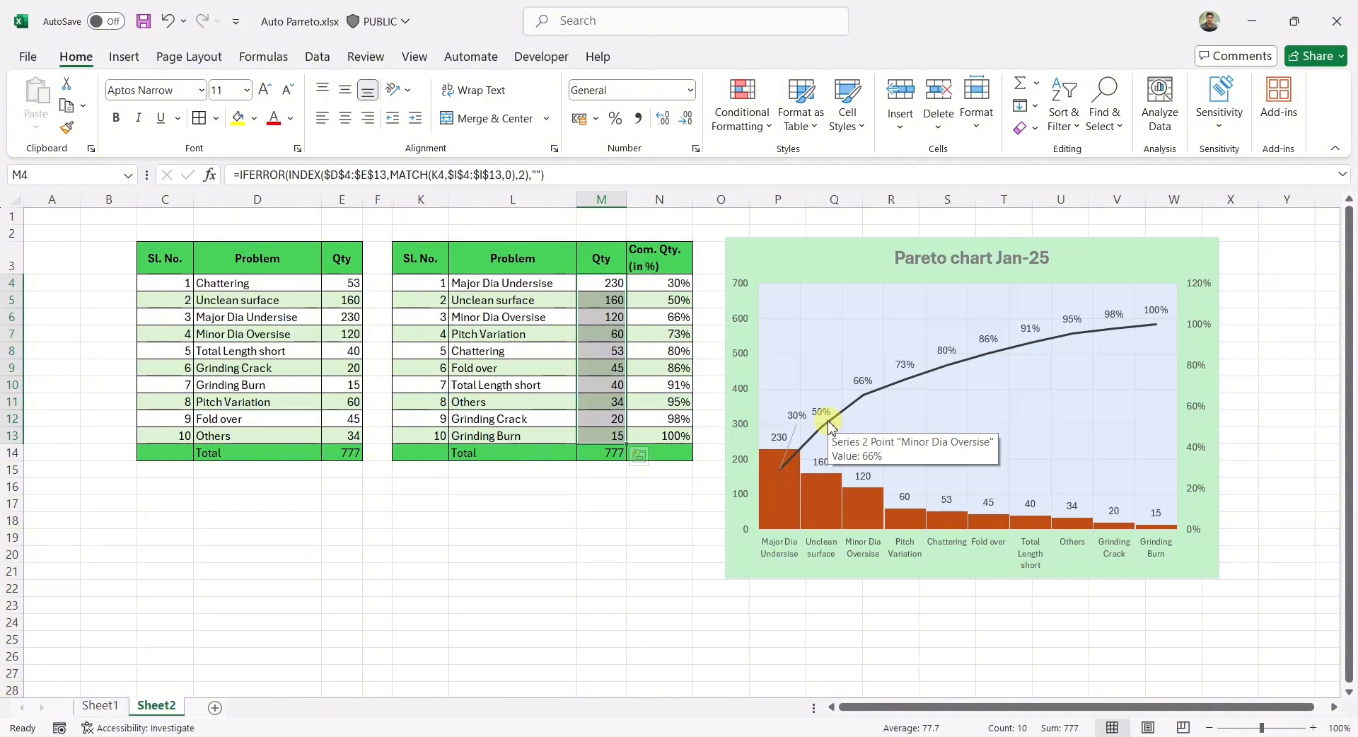
left_click(602, 373)
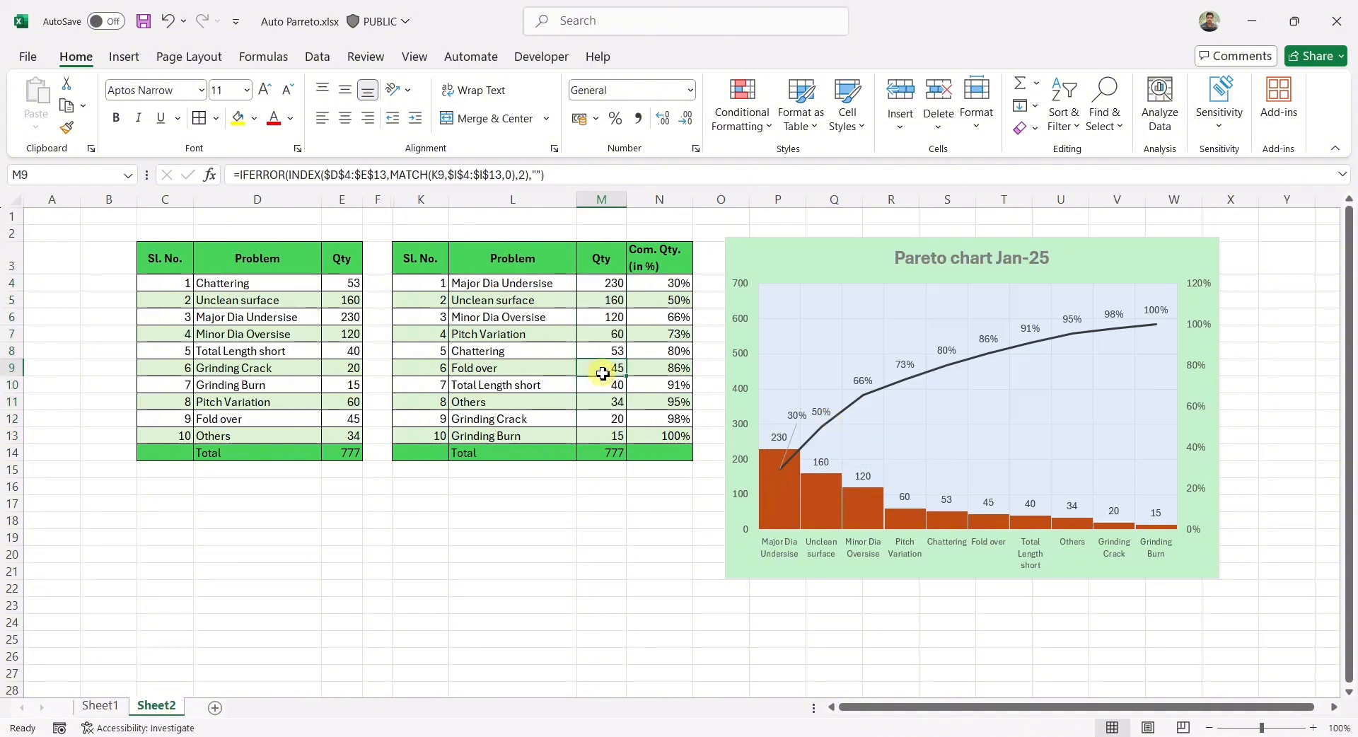
Review the full source table, the sorted Qty column and the individual source quantities for rows 8 to 10
left_click(347, 347)
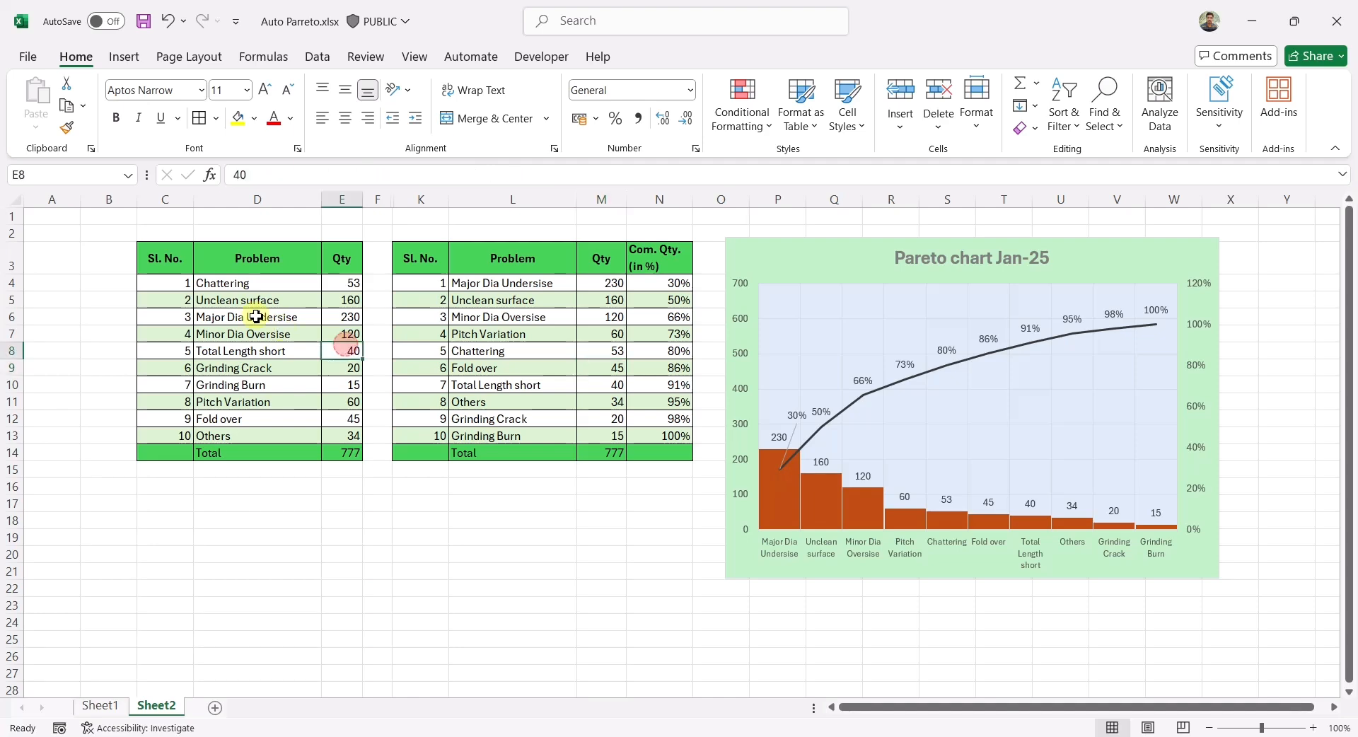
left_click_drag(184, 257, 327, 458)
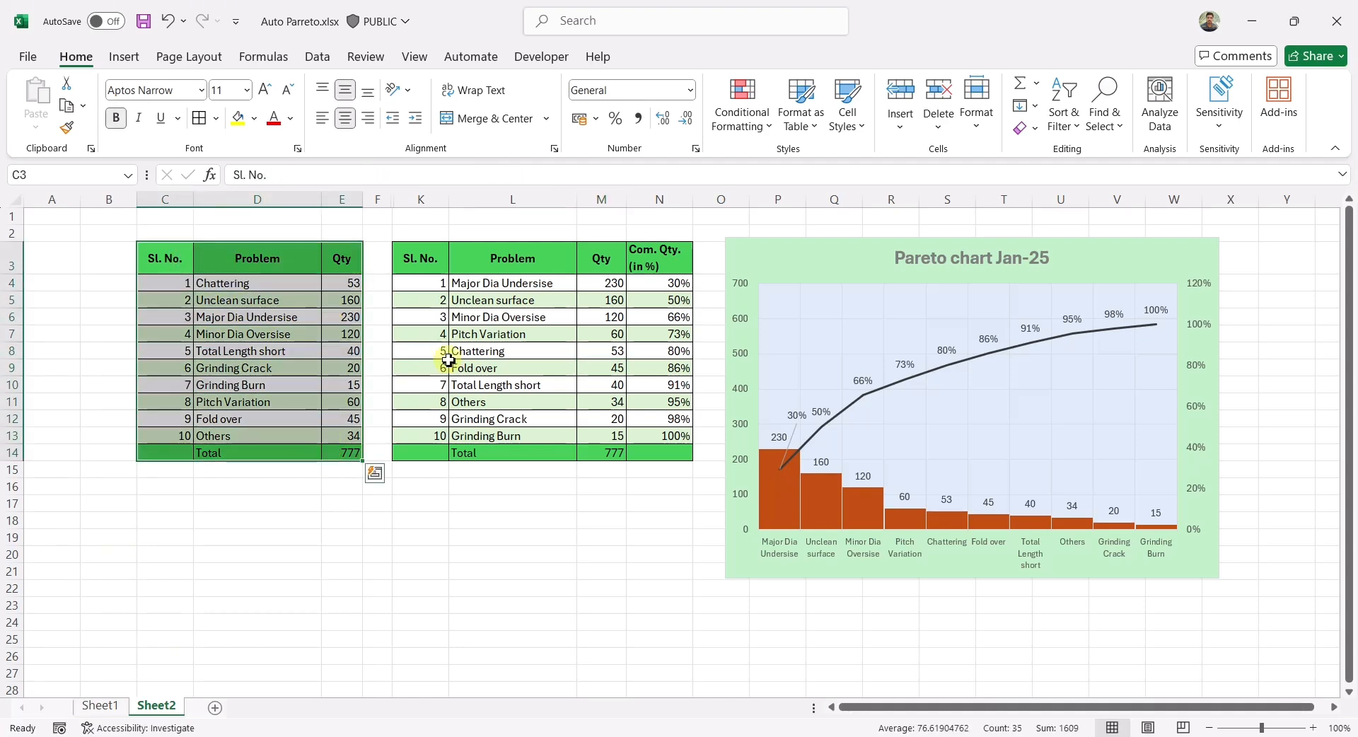
left_click(567, 302)
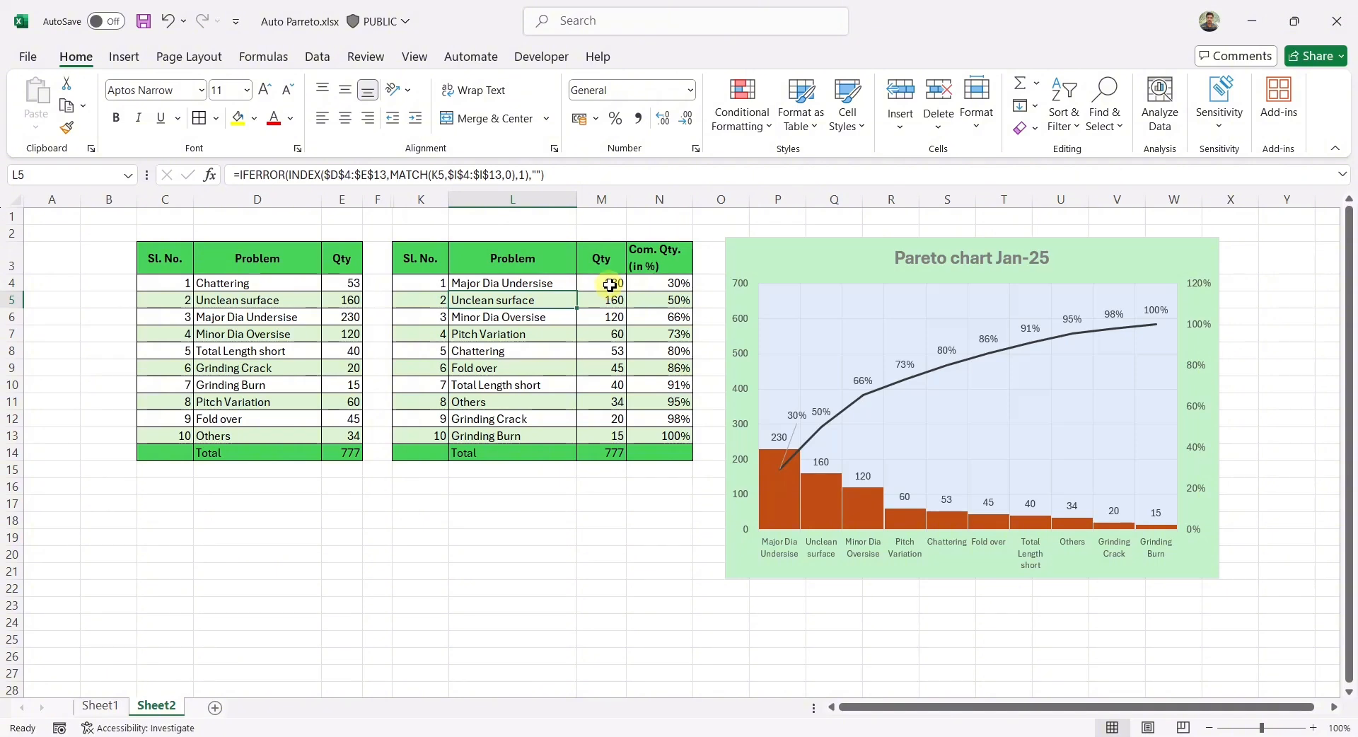
left_click_drag(609, 285, 602, 436)
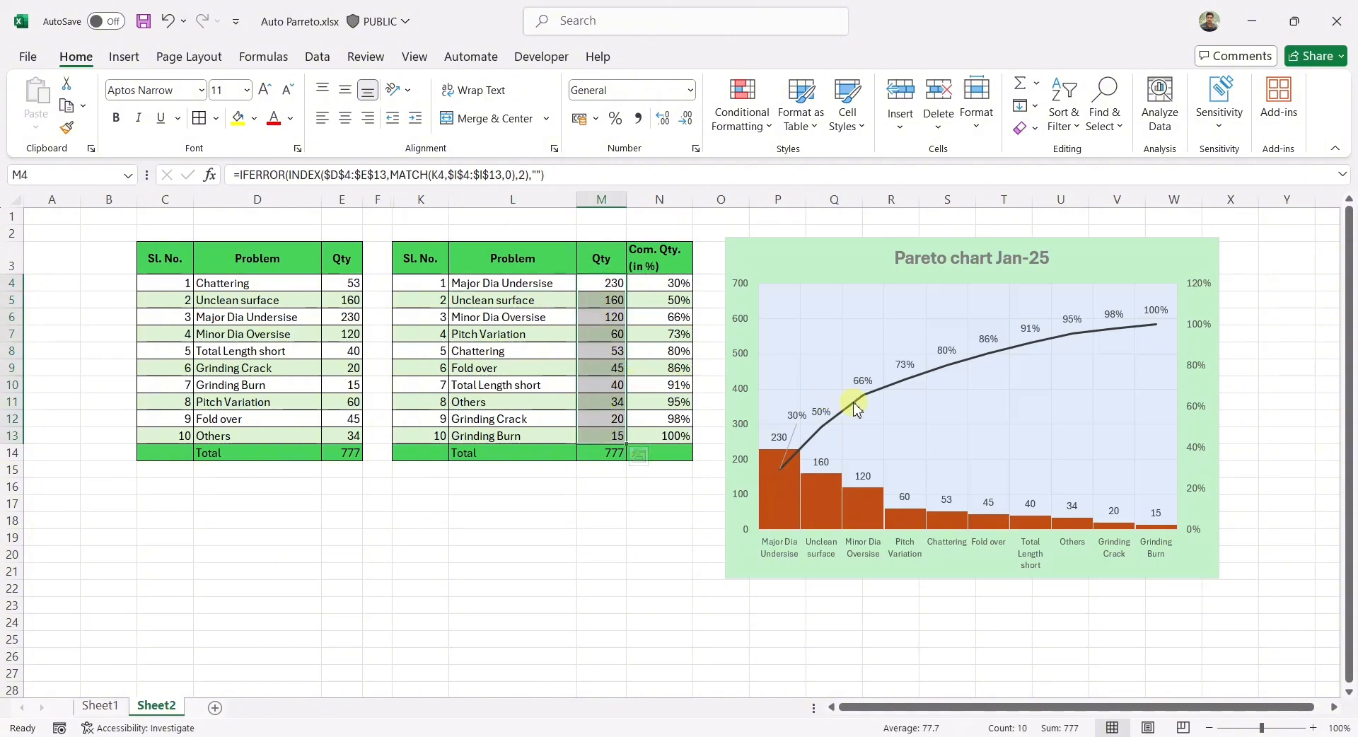
left_click(610, 371)
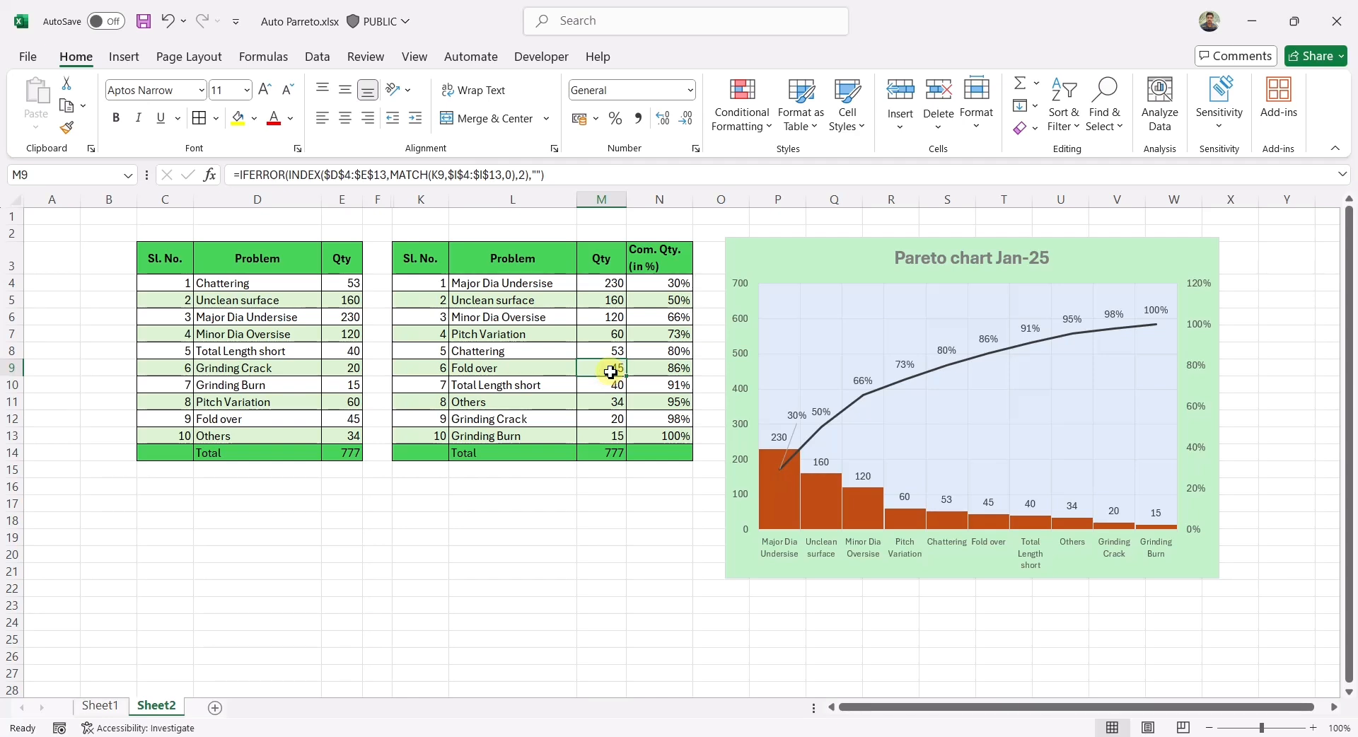
left_click(345, 351)
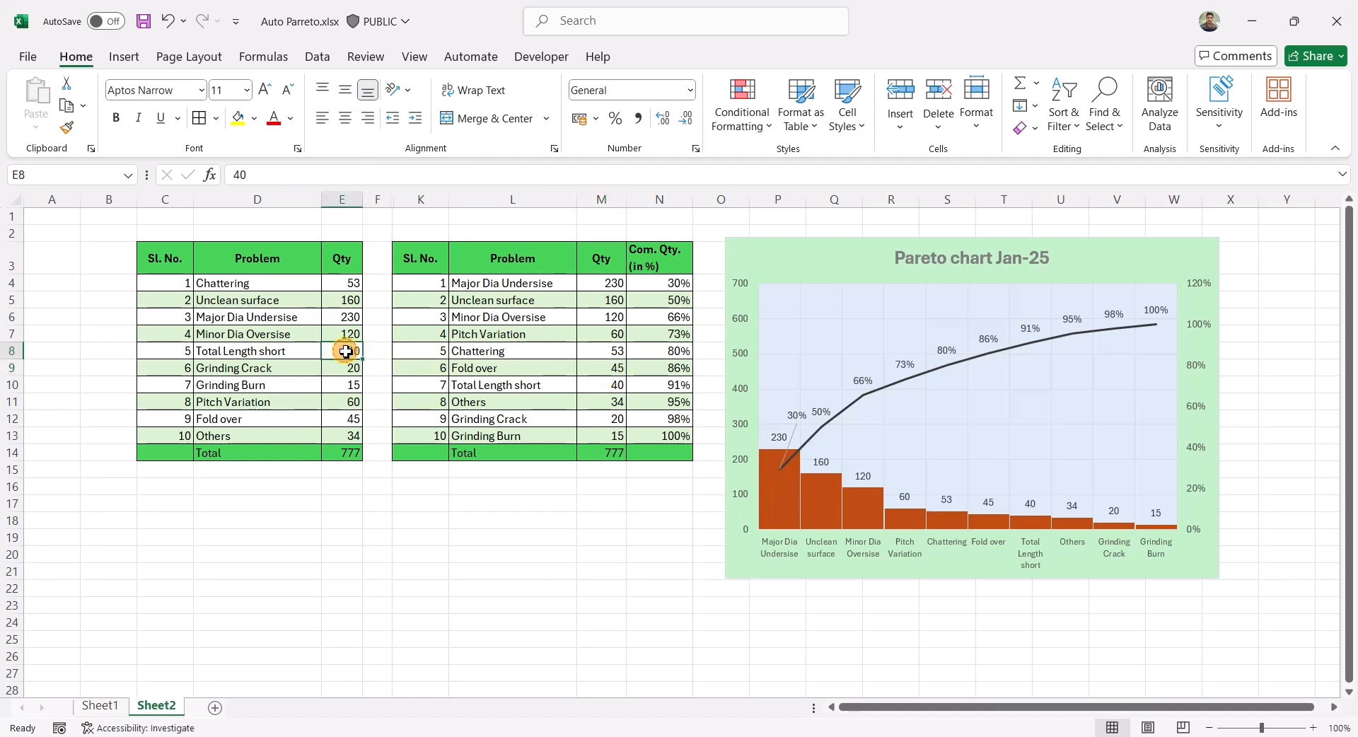
left_click(349, 366)
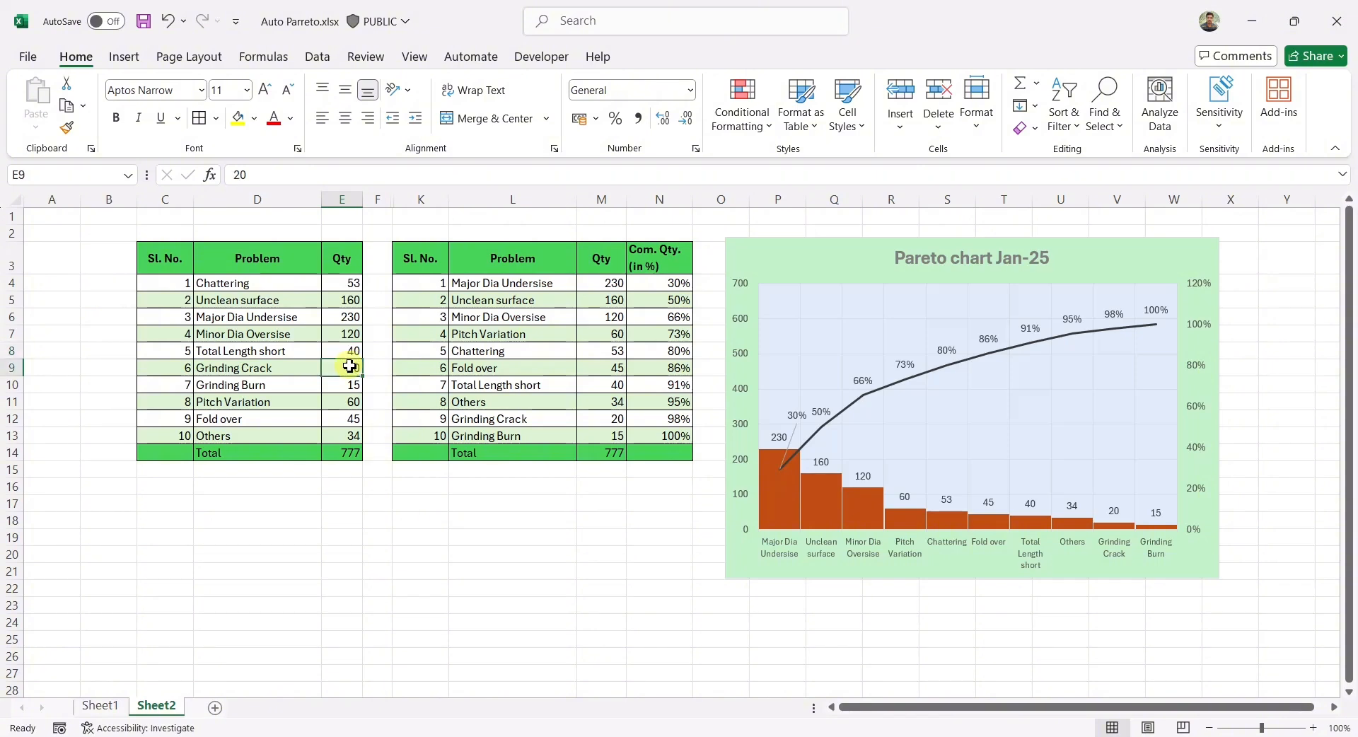
left_click(346, 389)
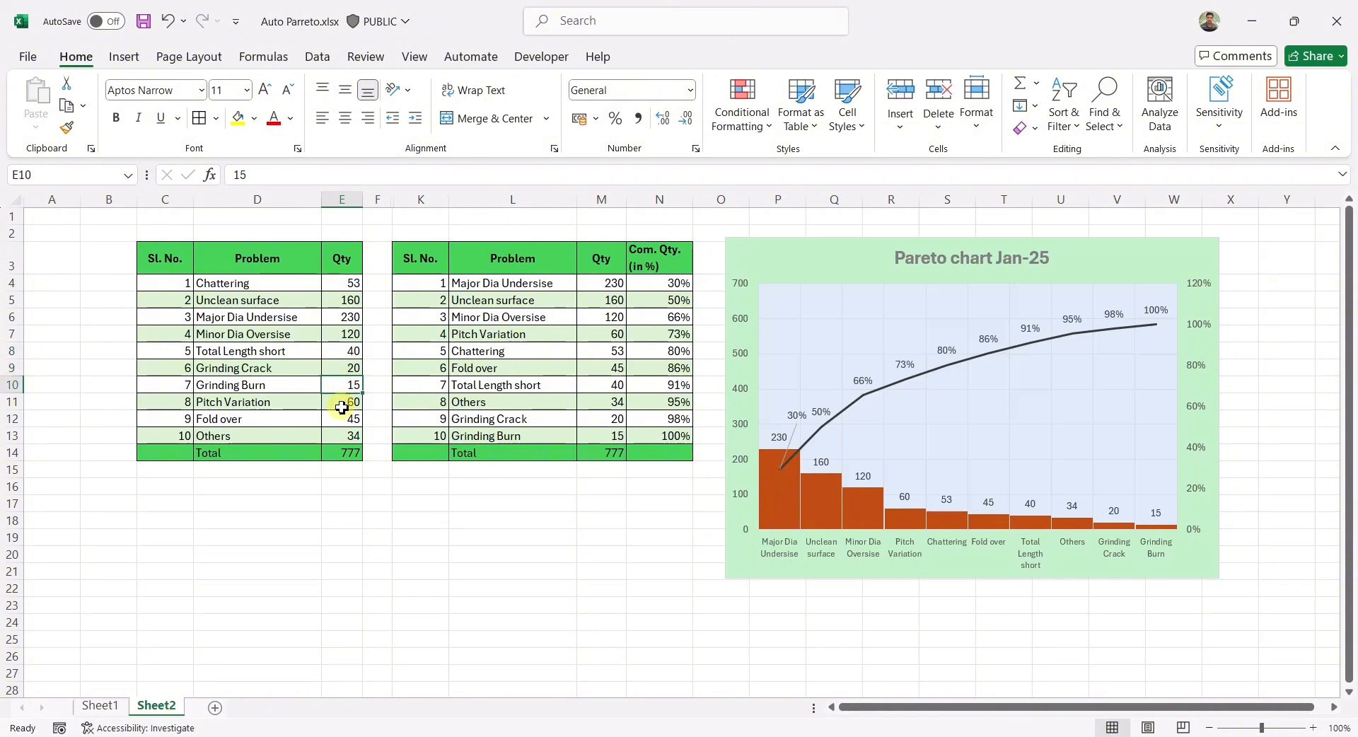
Set the Unclean surface quantity in the source table to 16
left_click(346, 302)
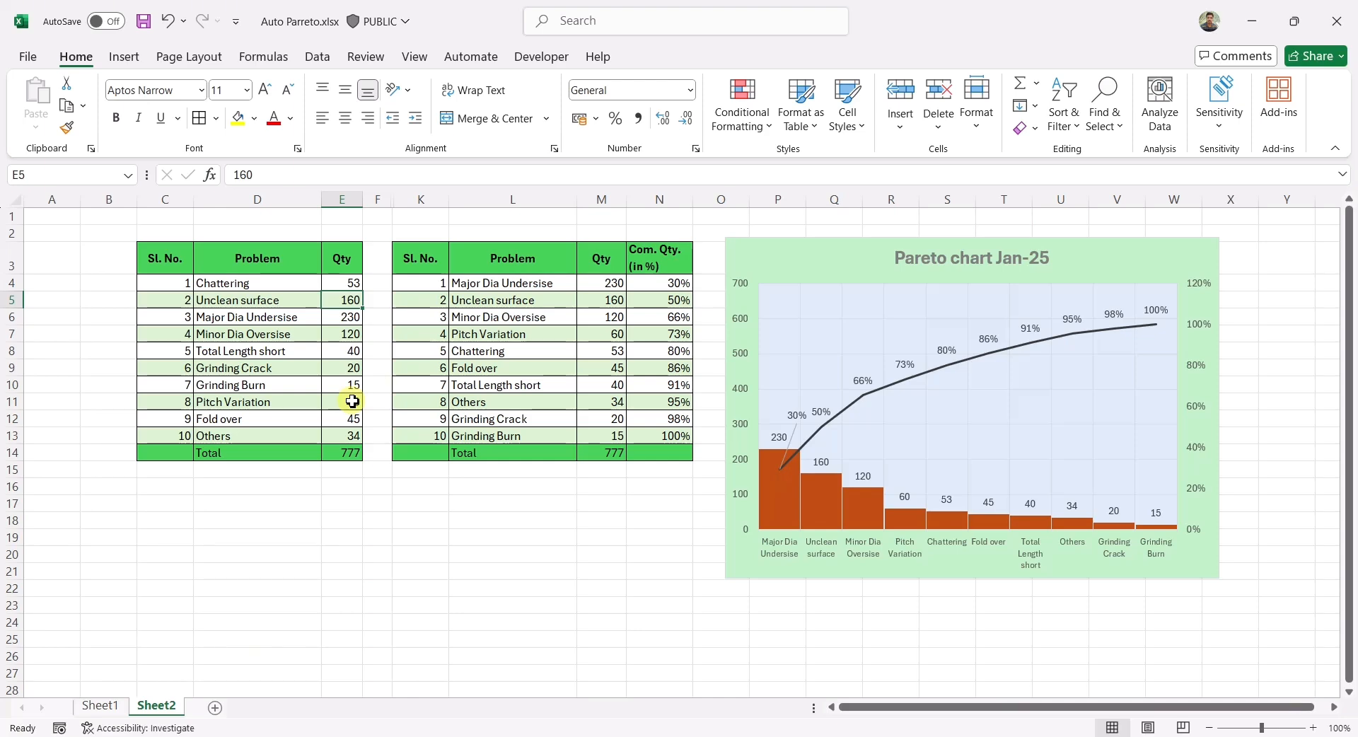
type("16")
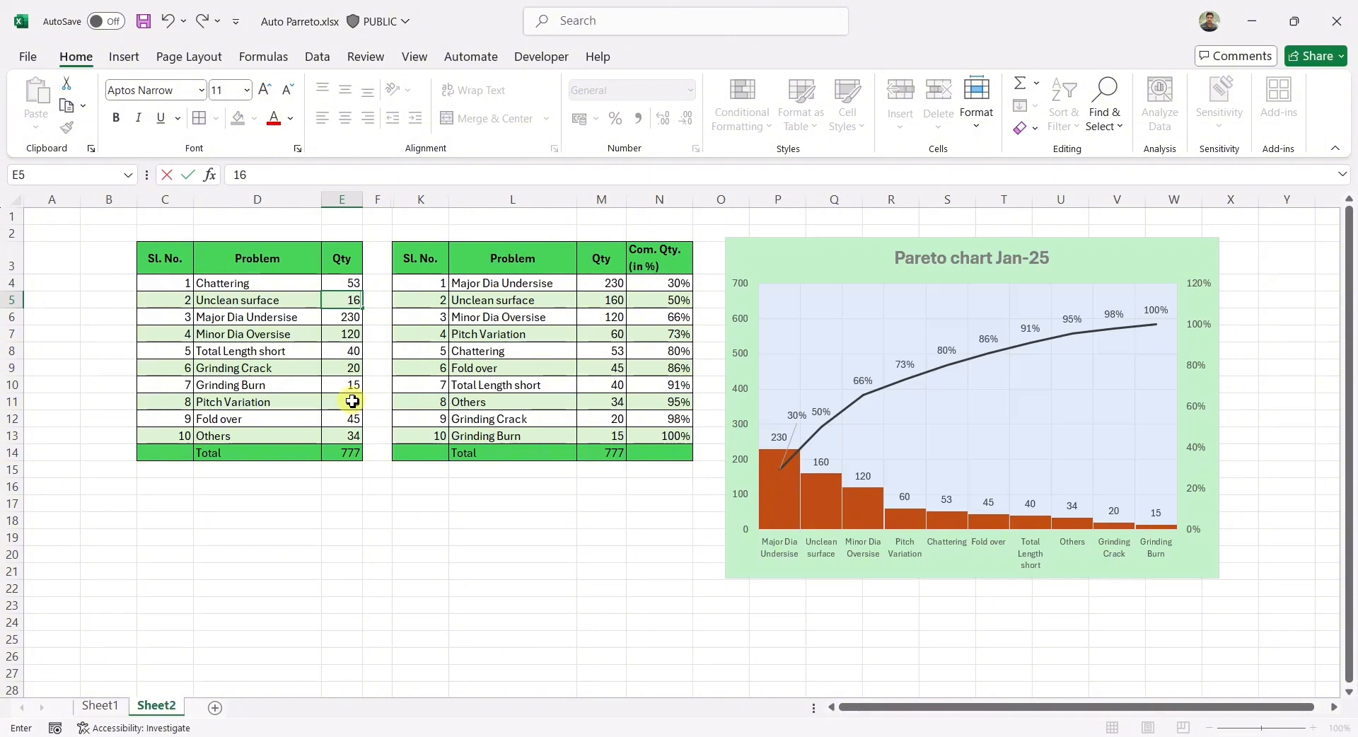
key("Return")
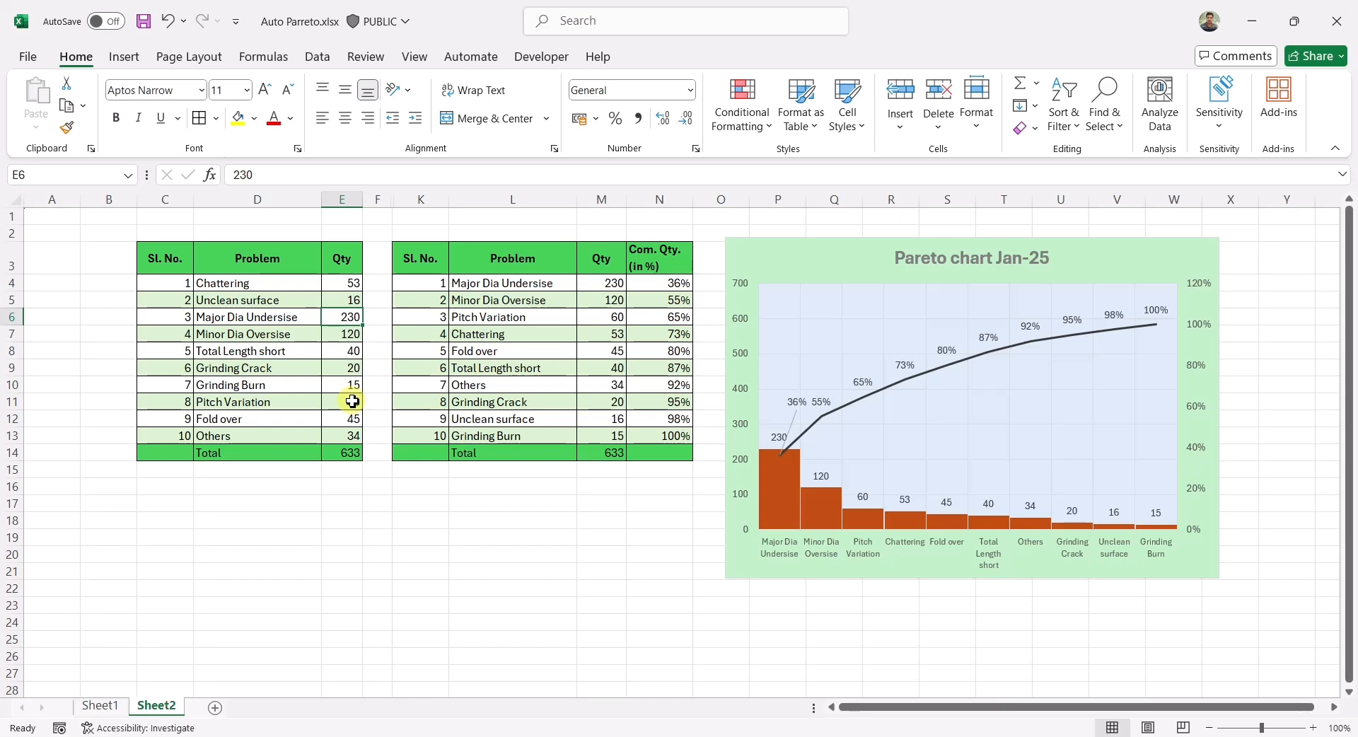
Examine the sorted table's problem order, quantities and cumulative percentages against the source table and the Pareto chart
left_click(448, 417)
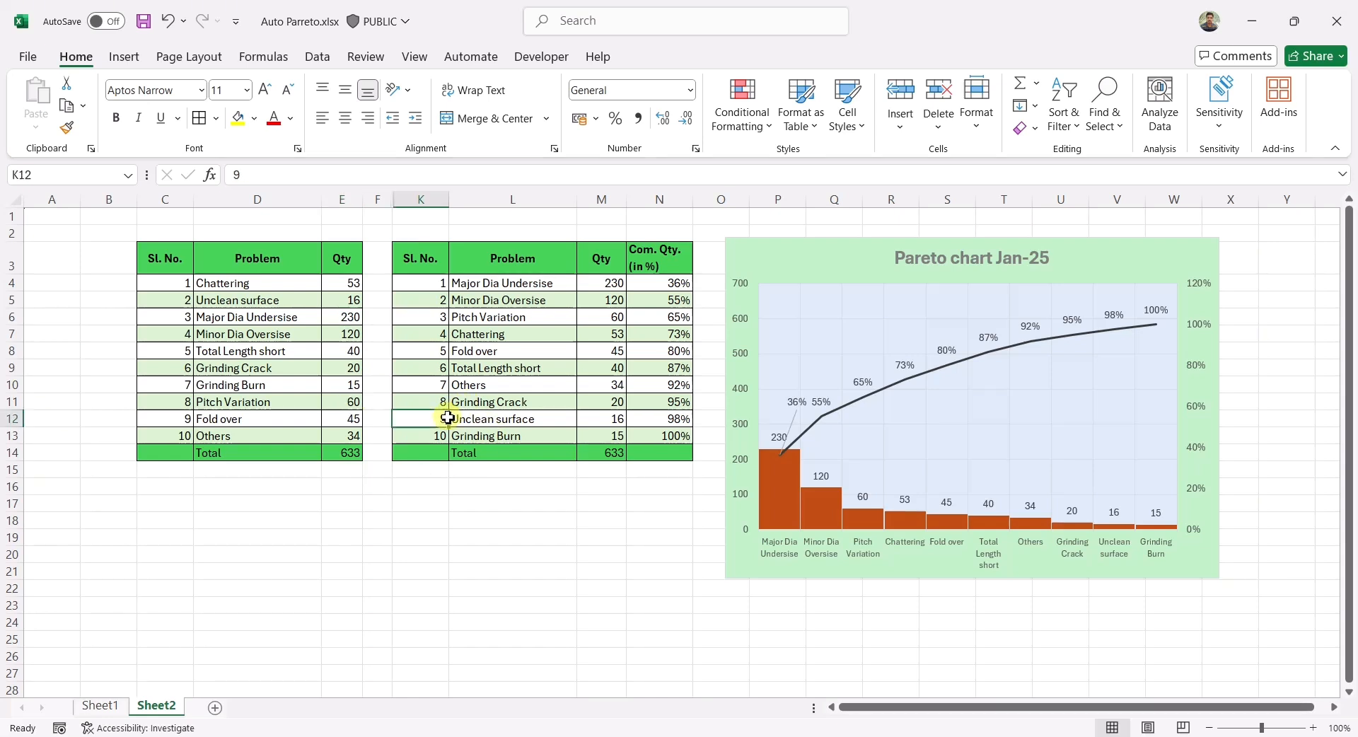
left_click(572, 419)
left_click(277, 368)
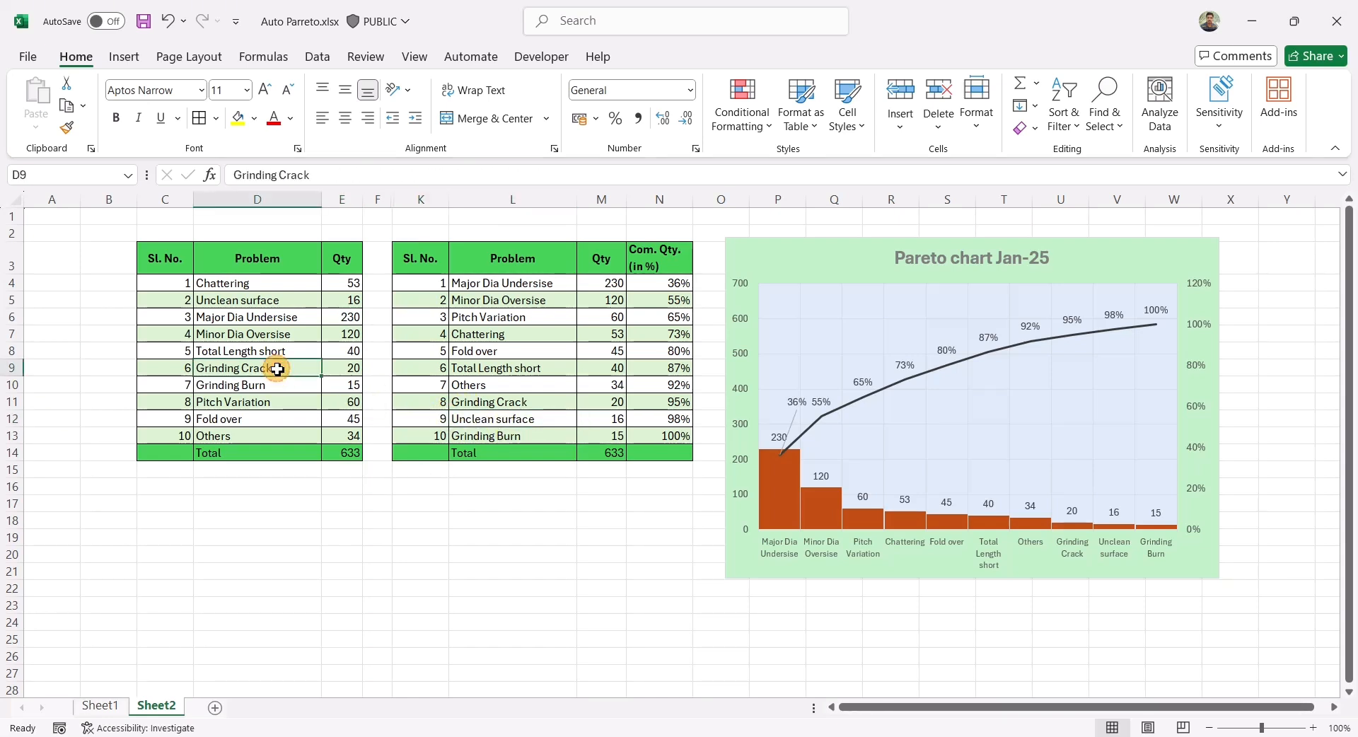
left_click_drag(201, 282, 346, 427)
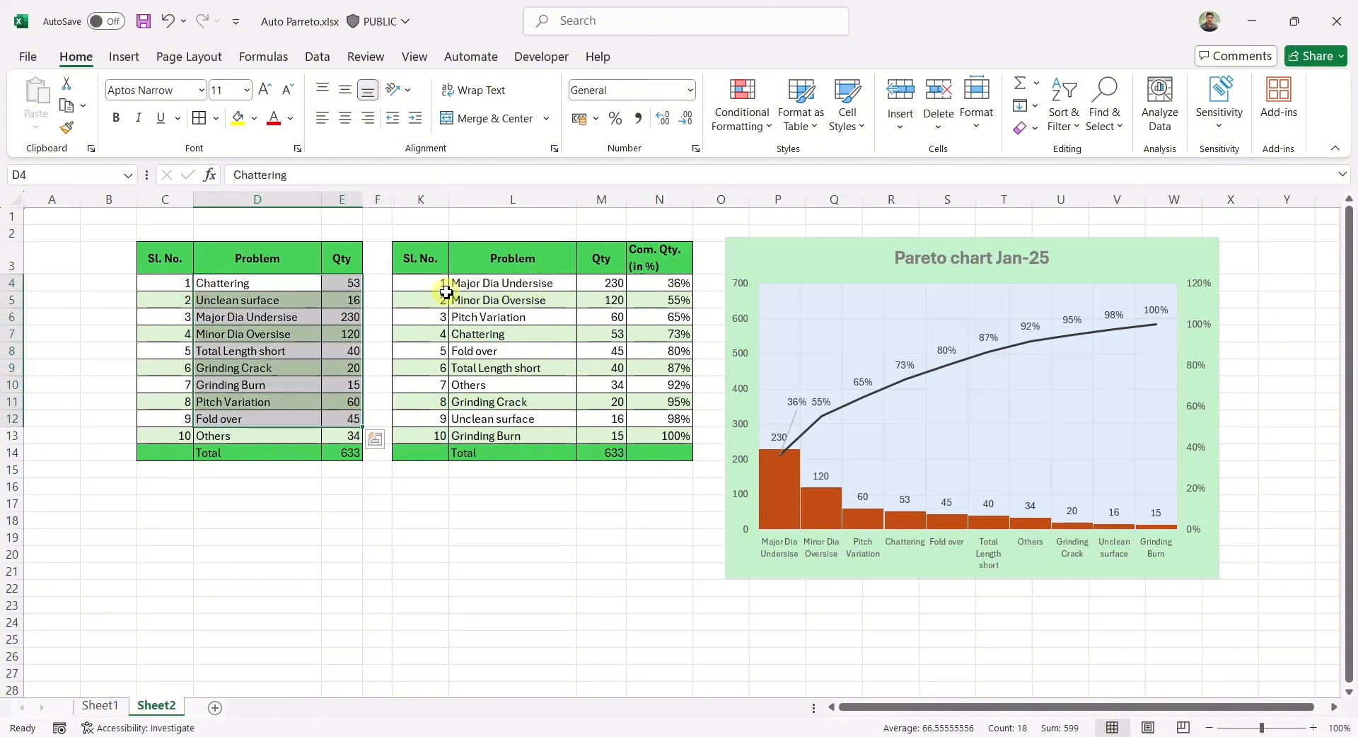
left_click_drag(442, 286, 611, 420)
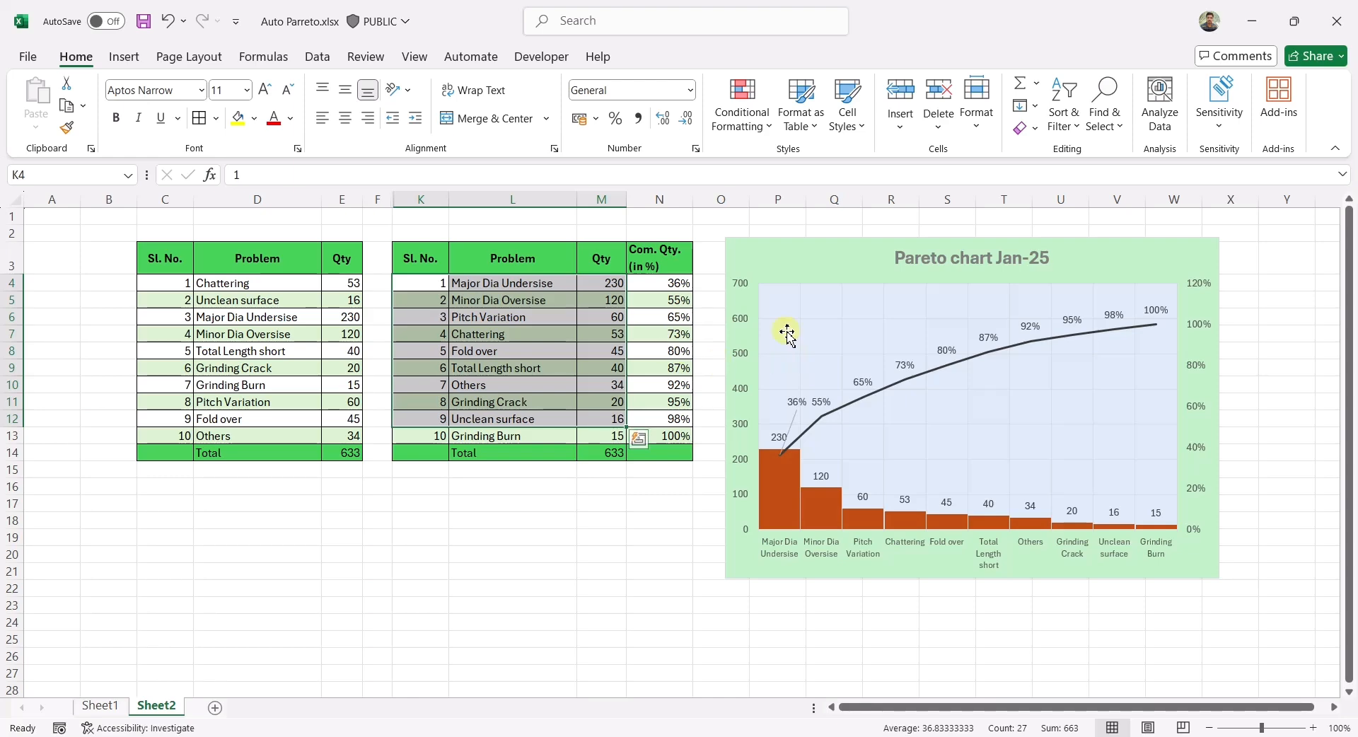
left_click(616, 283)
left_click(617, 319)
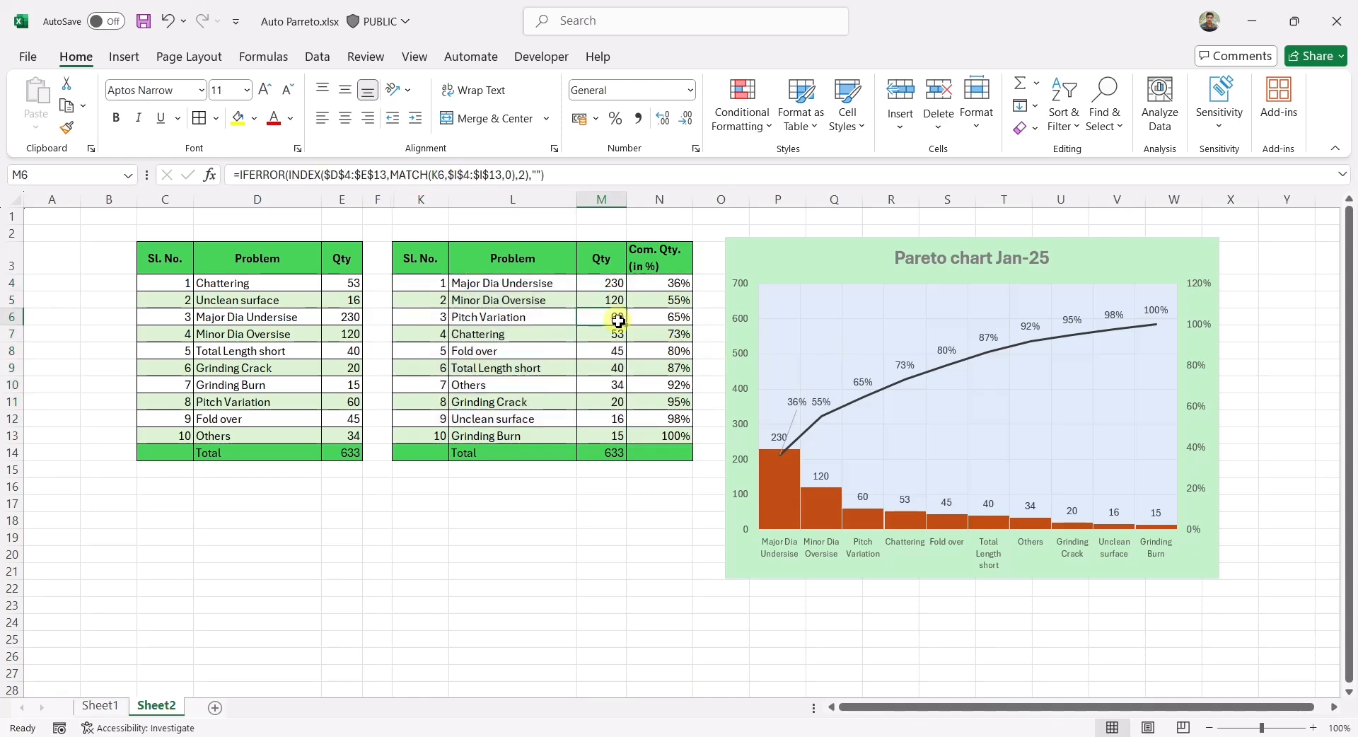
left_click(610, 401)
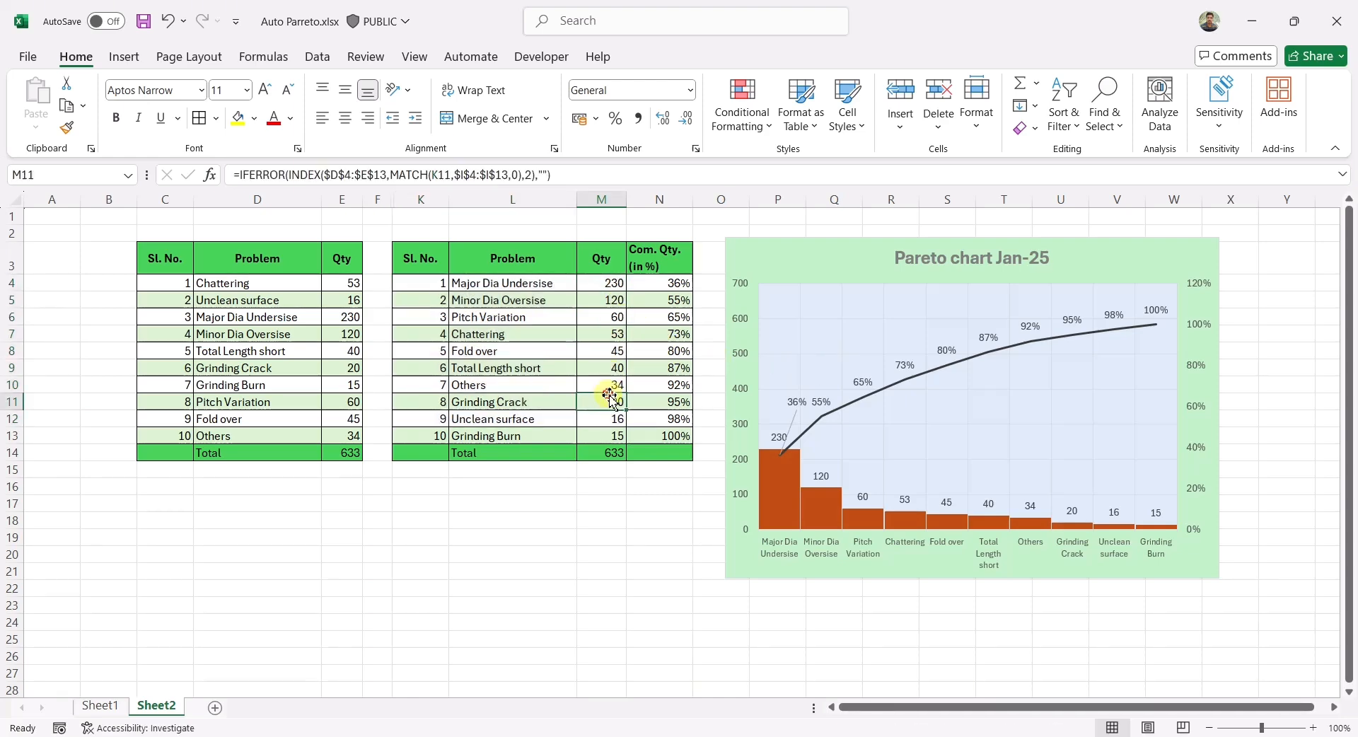
left_click(678, 292)
left_click(675, 334)
left_click(443, 351)
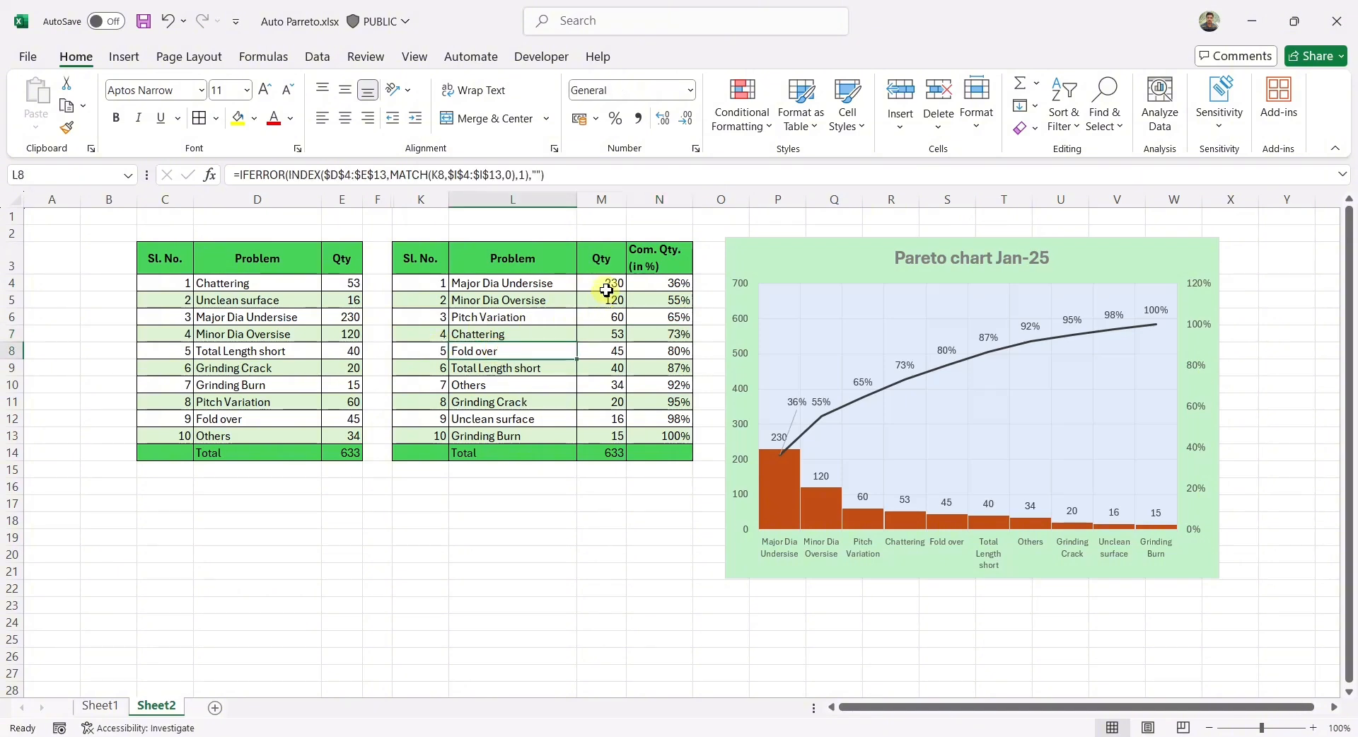
left_click_drag(612, 283, 607, 435)
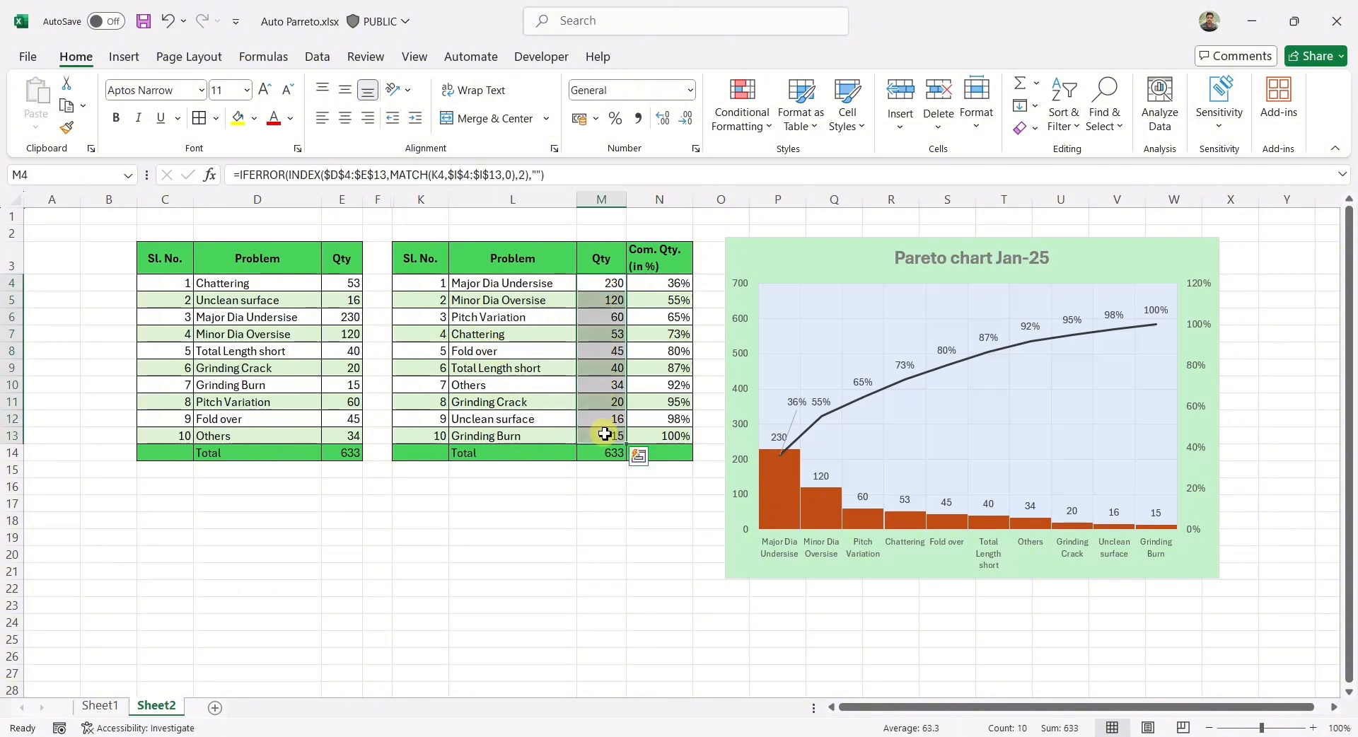
left_click_drag(520, 283, 519, 429)
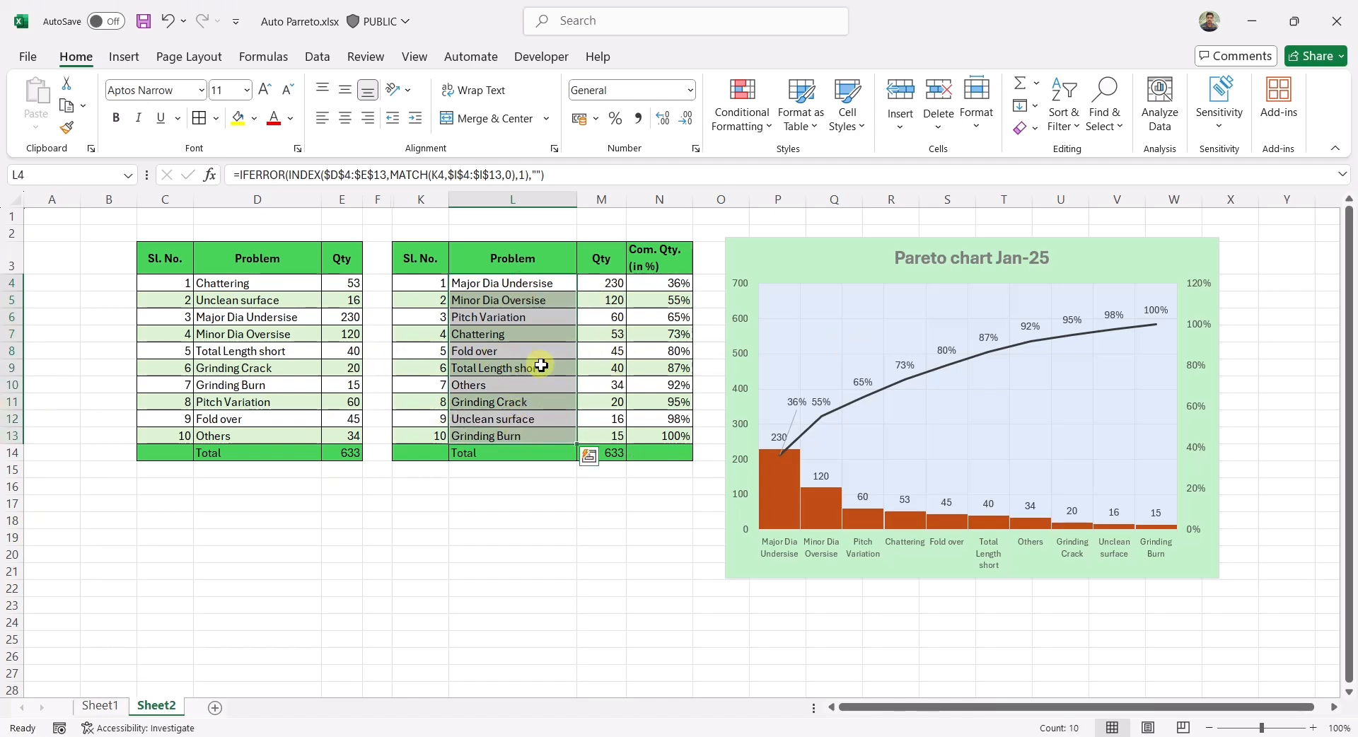
Set the Unclean surface quantity in the source problem table on Sheet2 to 45
left_click(341, 302)
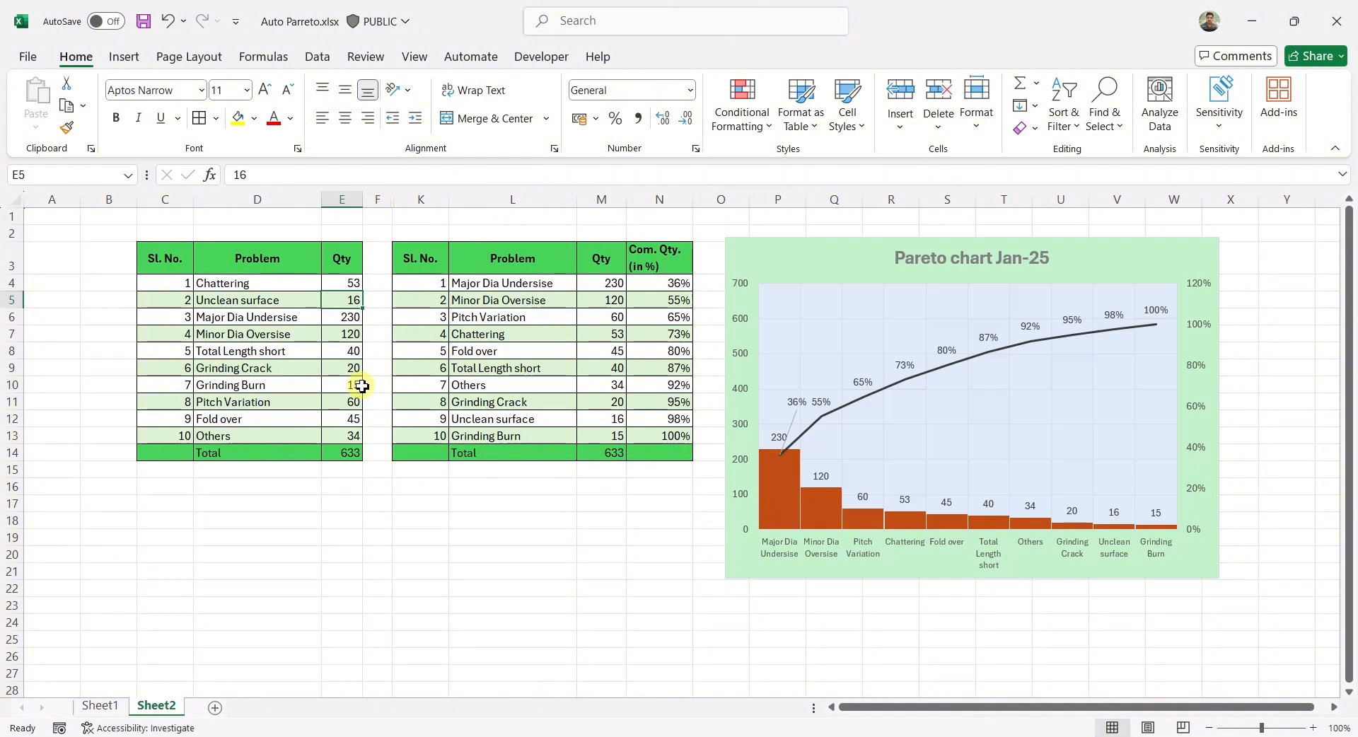
type("45")
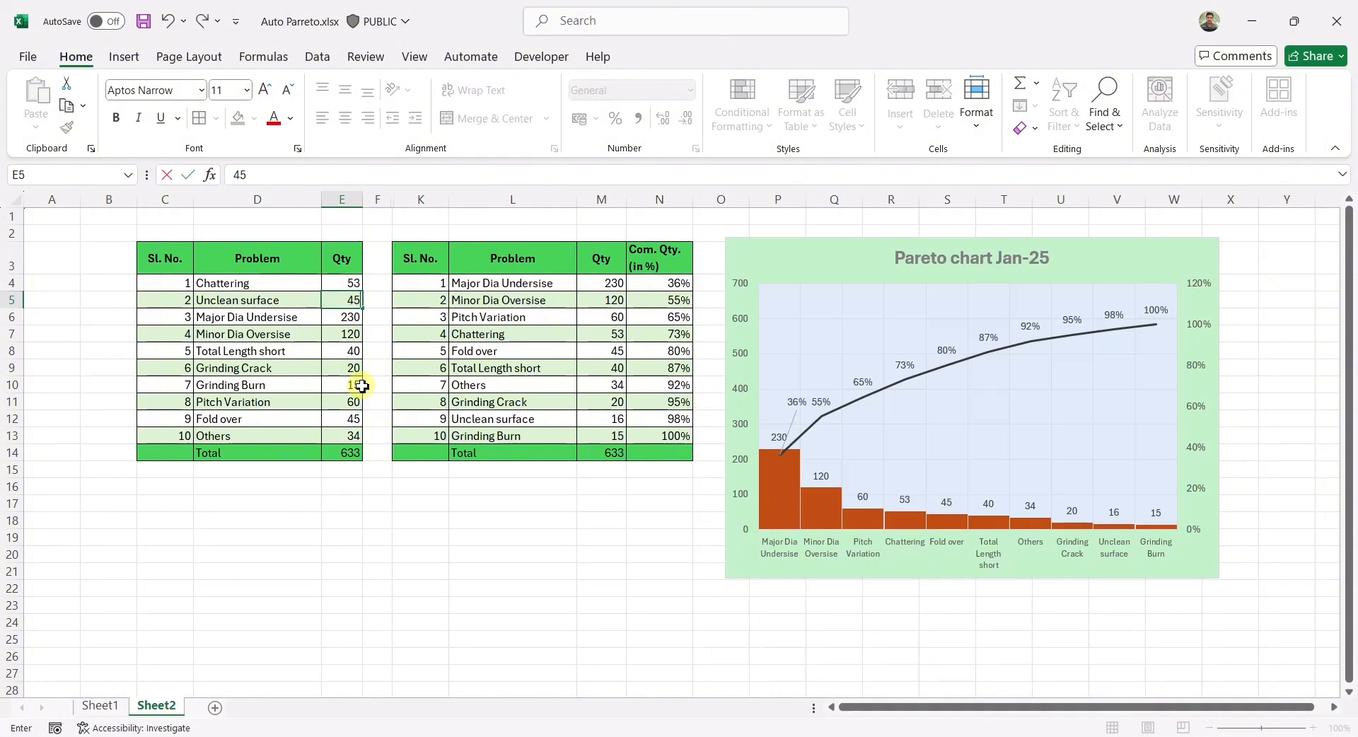
key("Return")
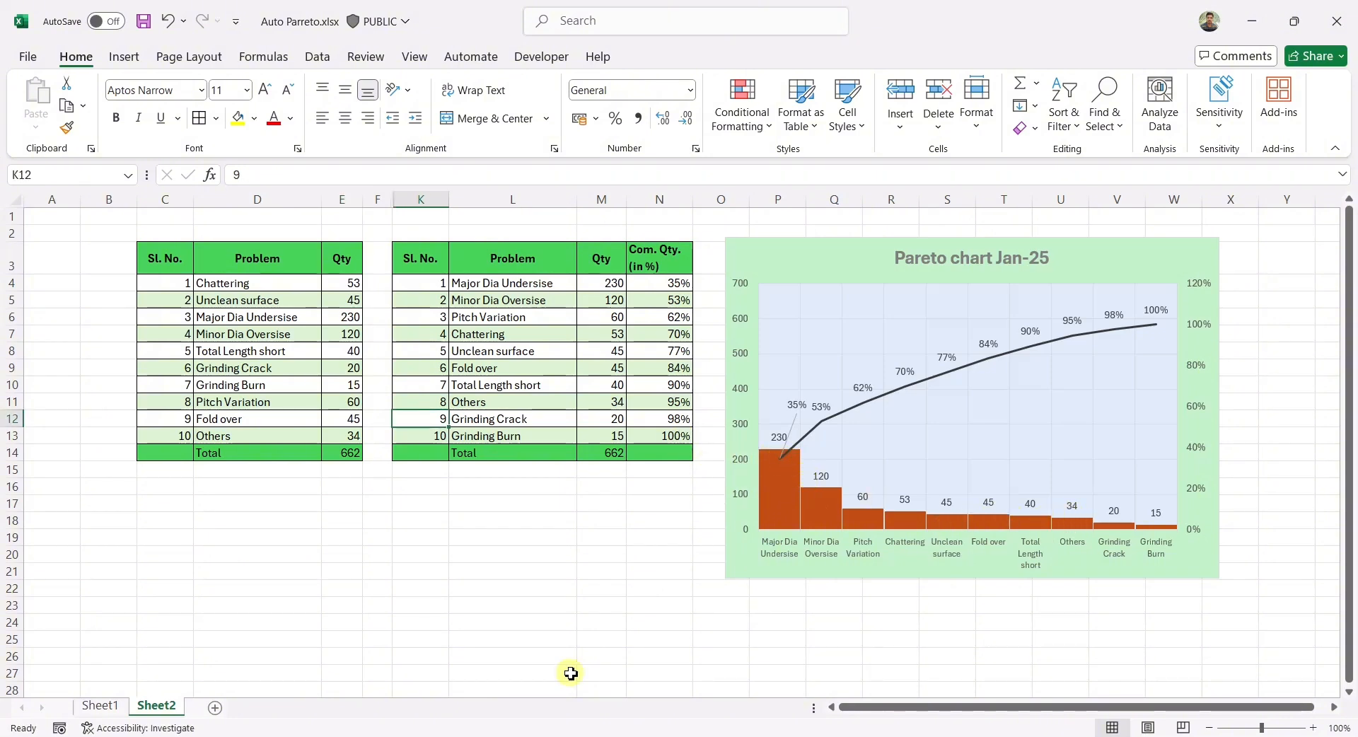
Compare the source problem tables on Sheet2 and Sheet1, and review the complete sorted table on Sheet2
left_click(380, 503)
left_click(175, 259)
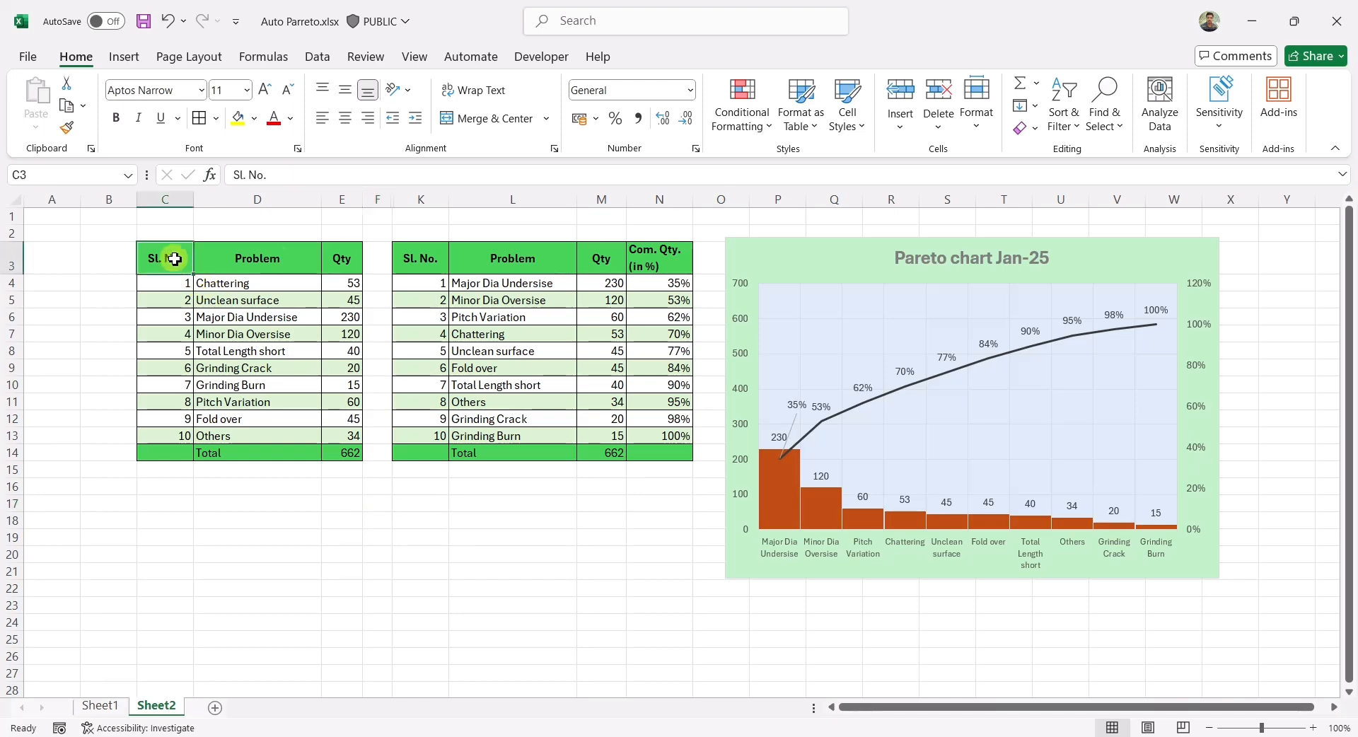
left_click_drag(175, 259, 345, 460)
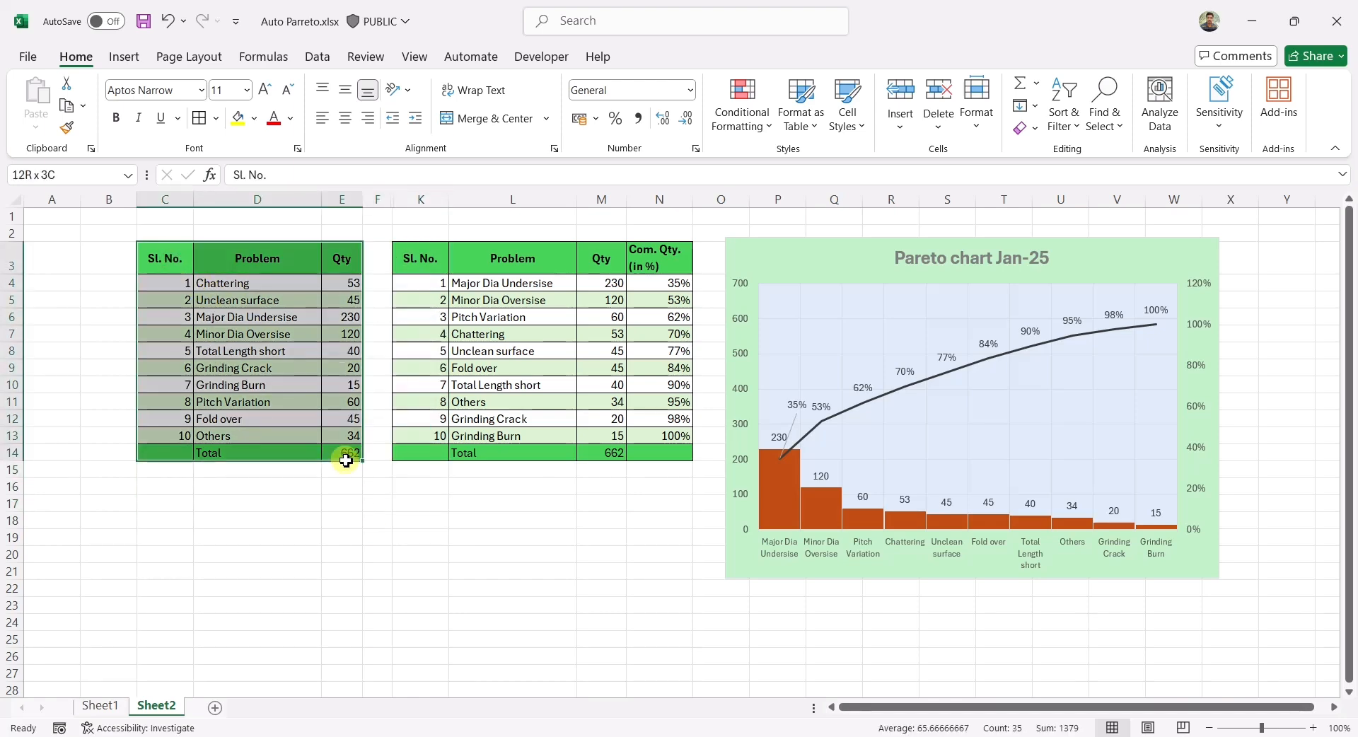
left_click(106, 706)
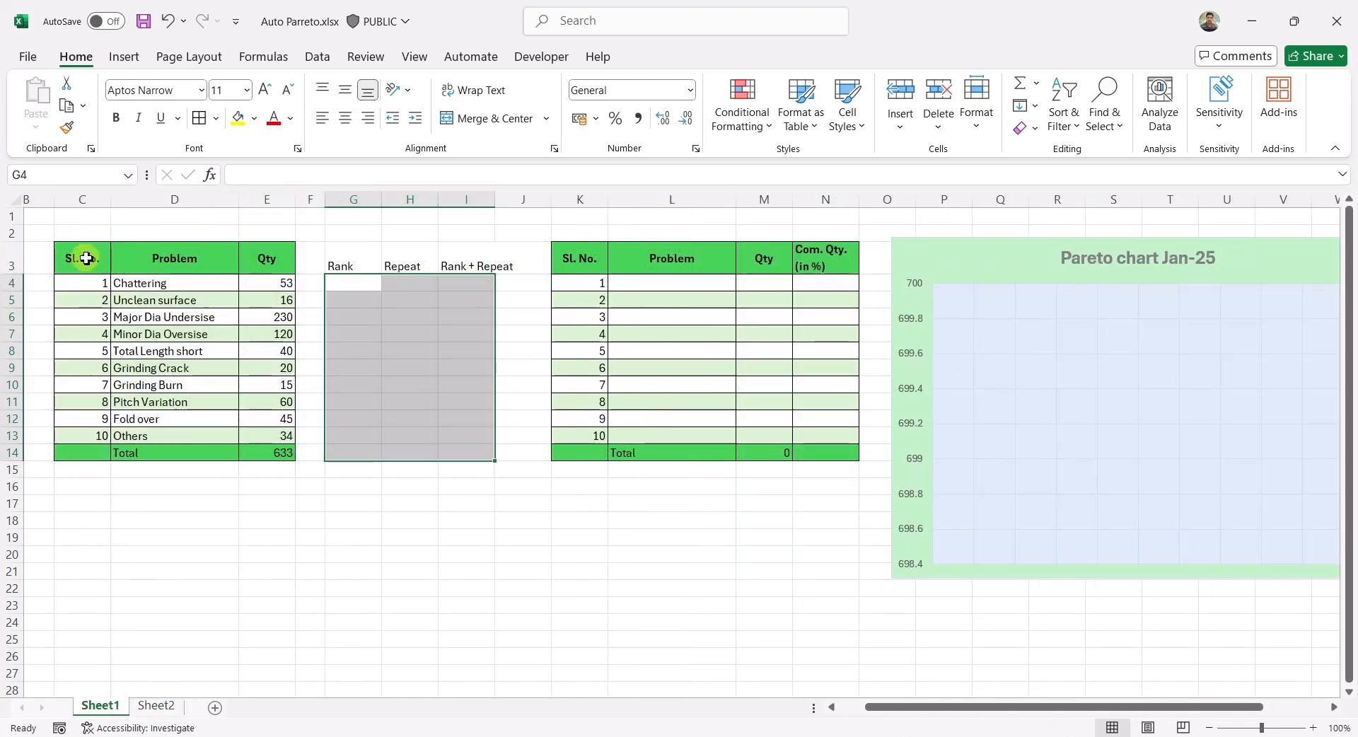
left_click_drag(86, 259, 269, 447)
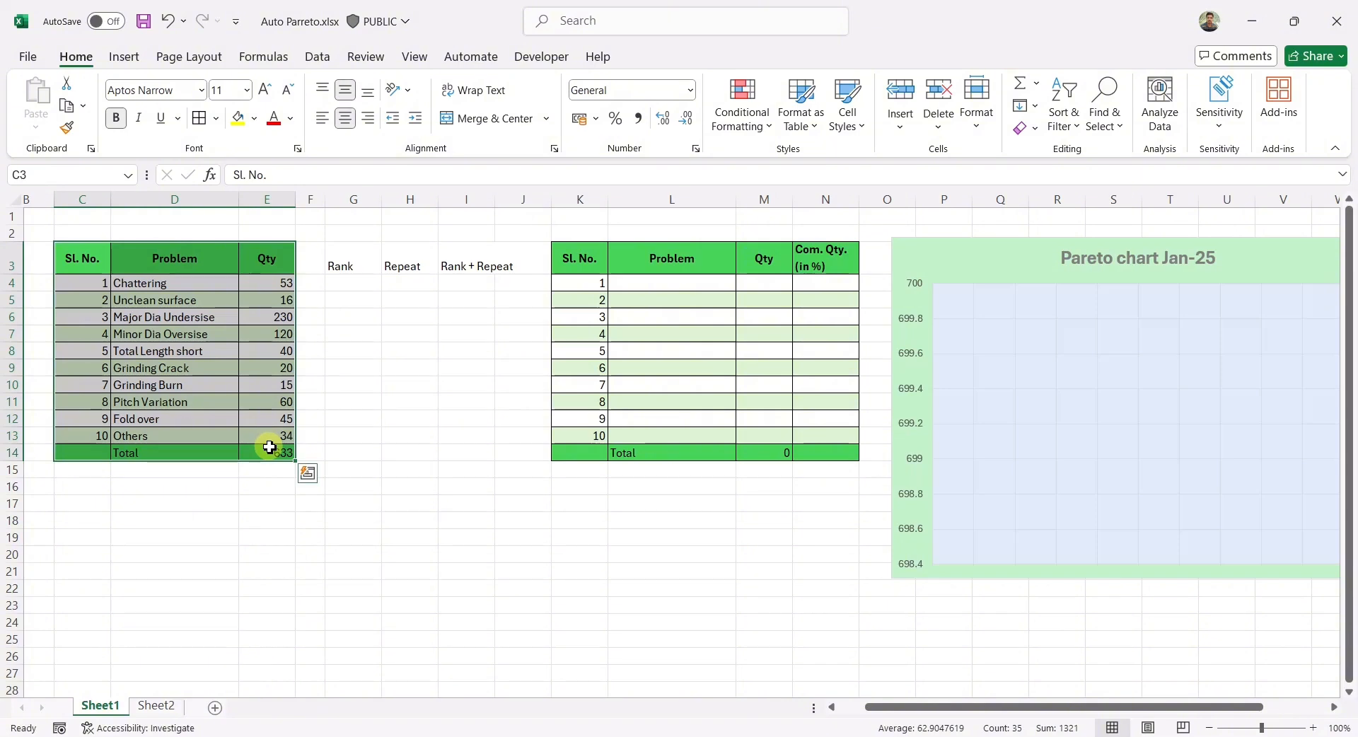
left_click(156, 705)
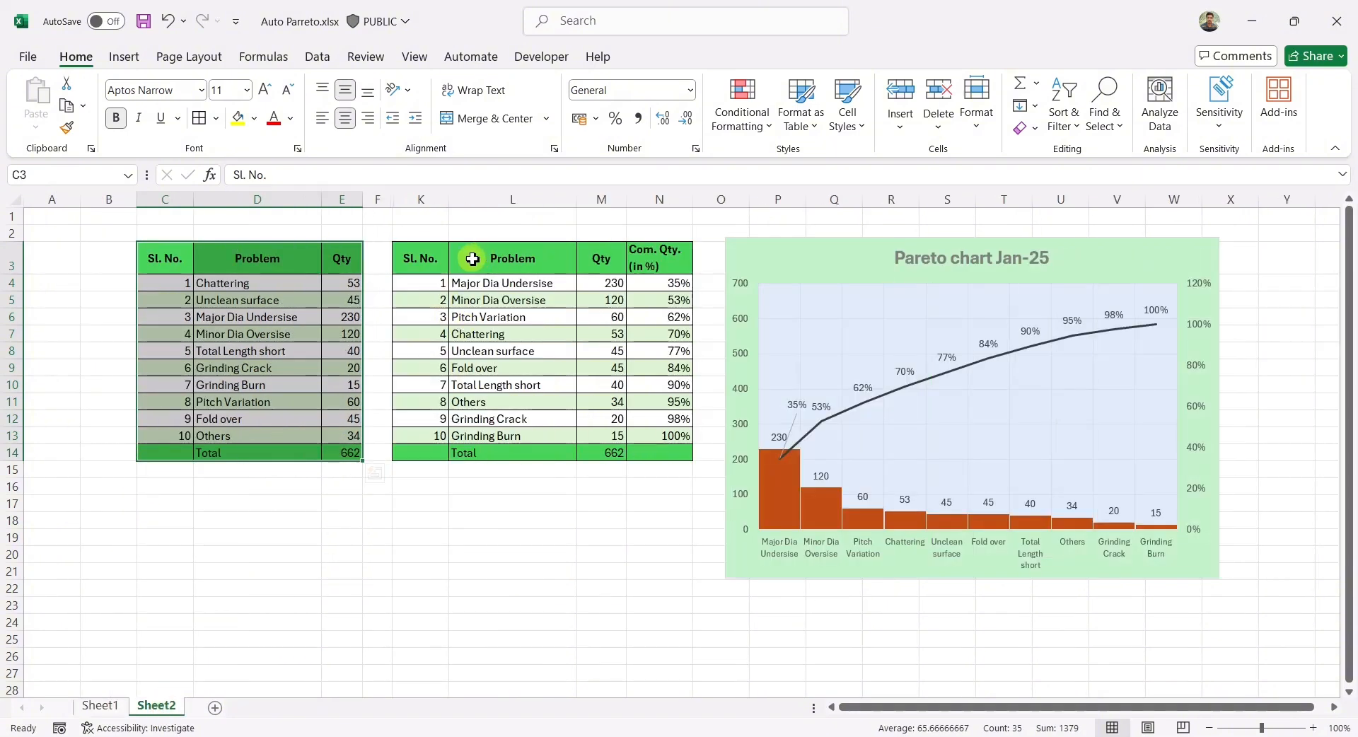
left_click_drag(440, 257, 659, 452)
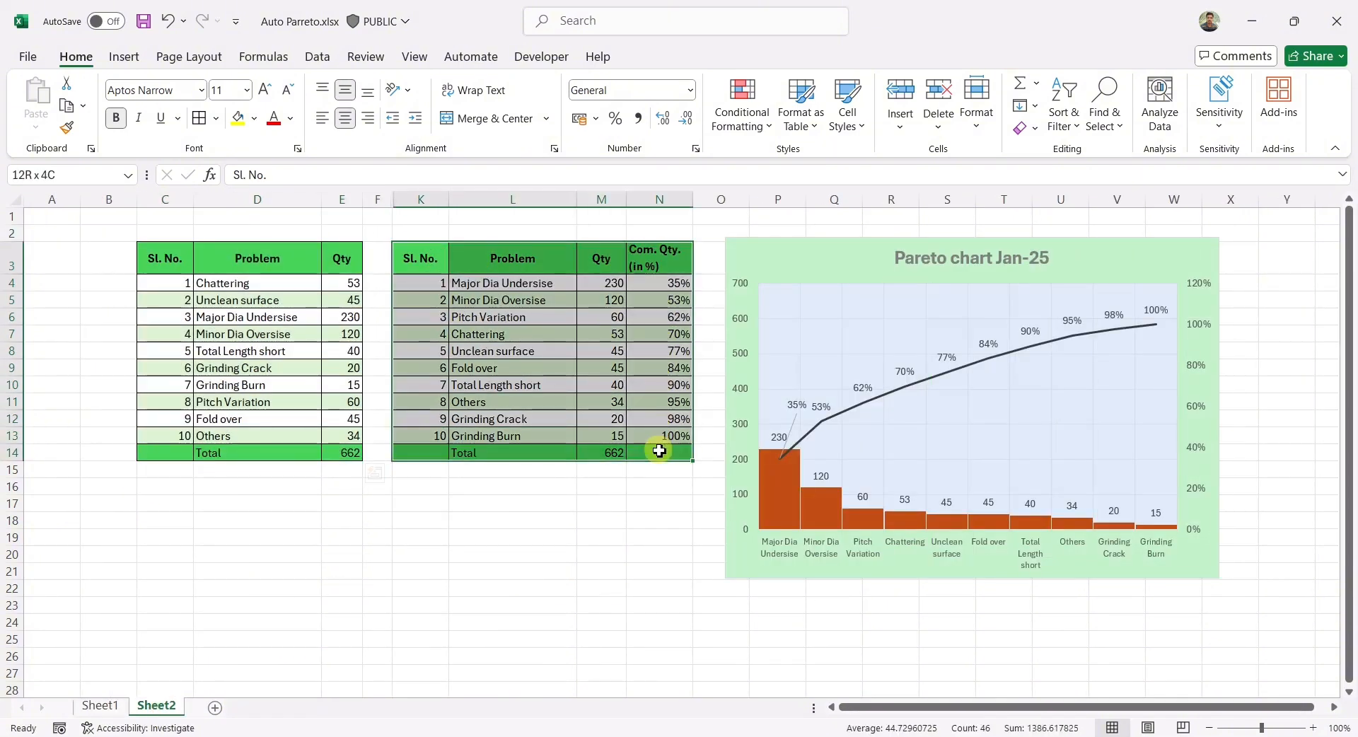
Examine the sorted table on Sheet1 and the cell ranges that its Pareto chart uses
left_click(104, 706)
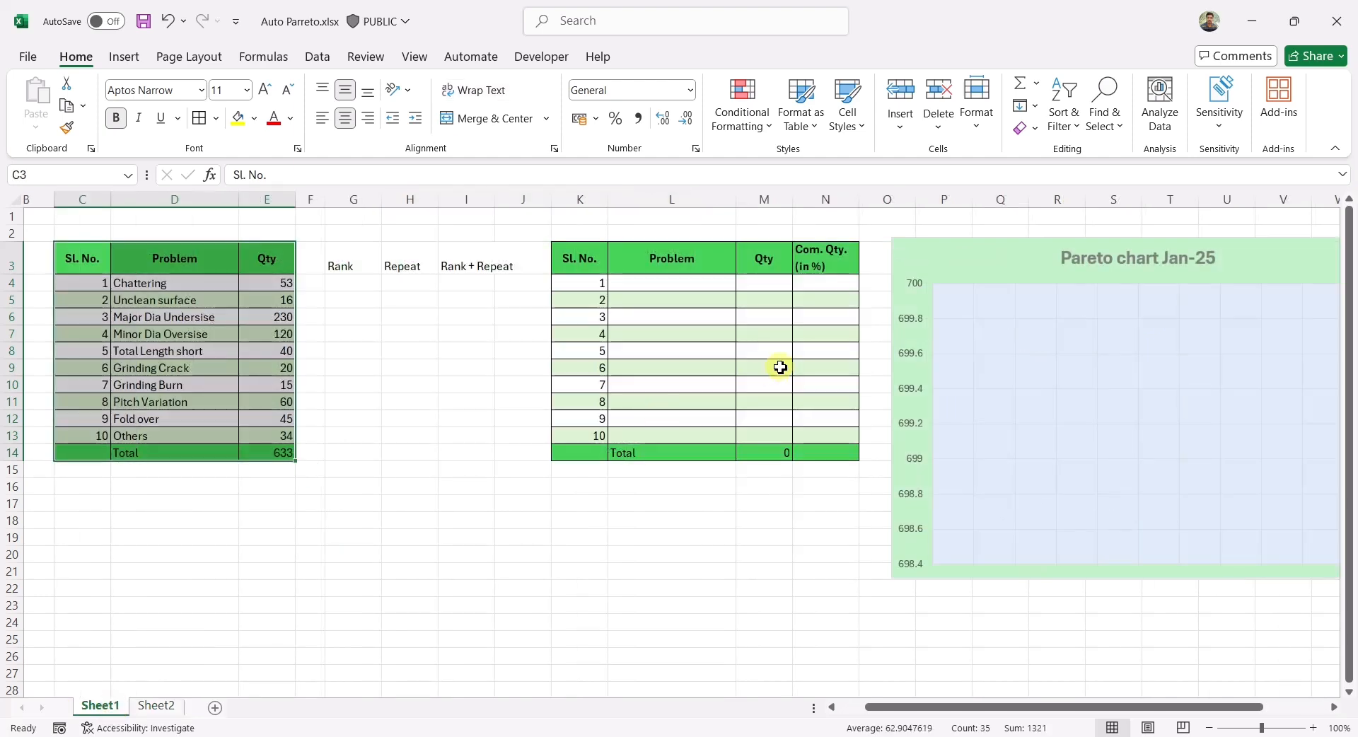
left_click(773, 367)
left_click(658, 322)
left_click_drag(662, 255, 818, 462)
left_click(604, 404)
left_click(1077, 379)
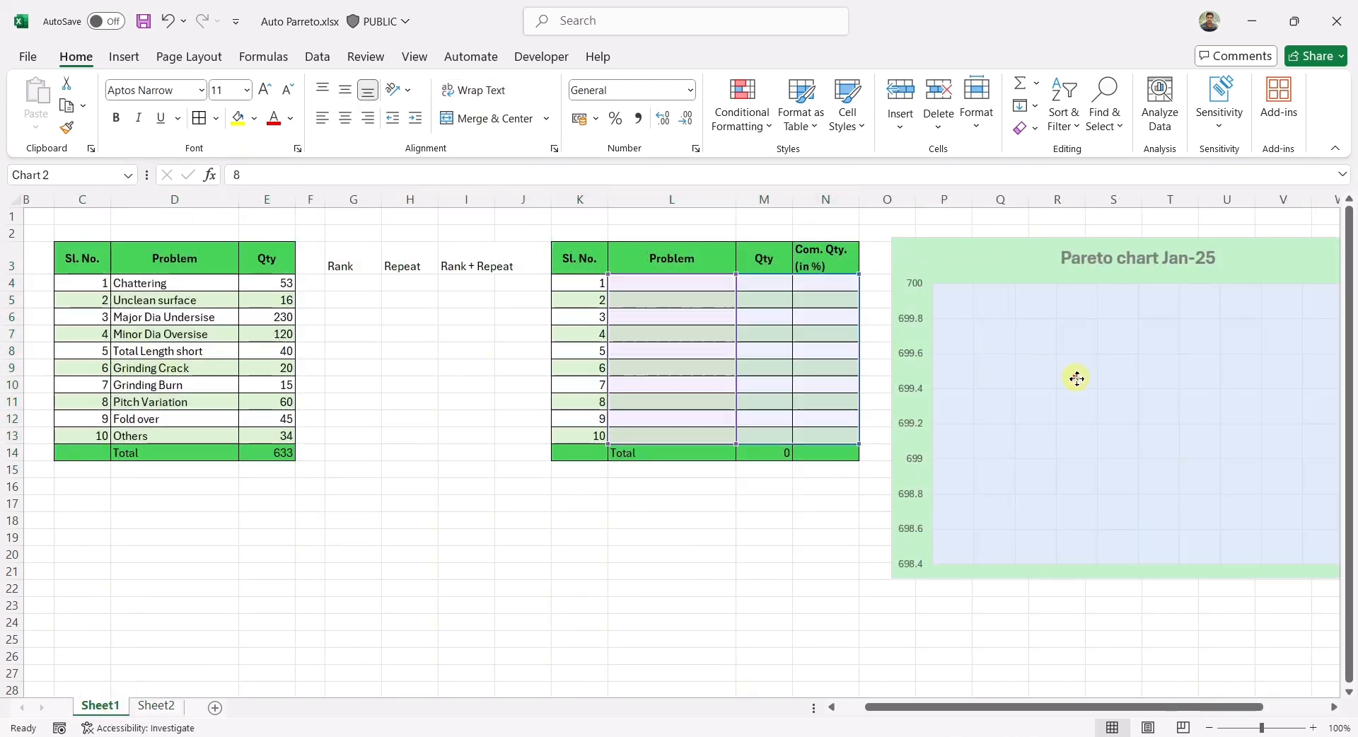
left_click(581, 434)
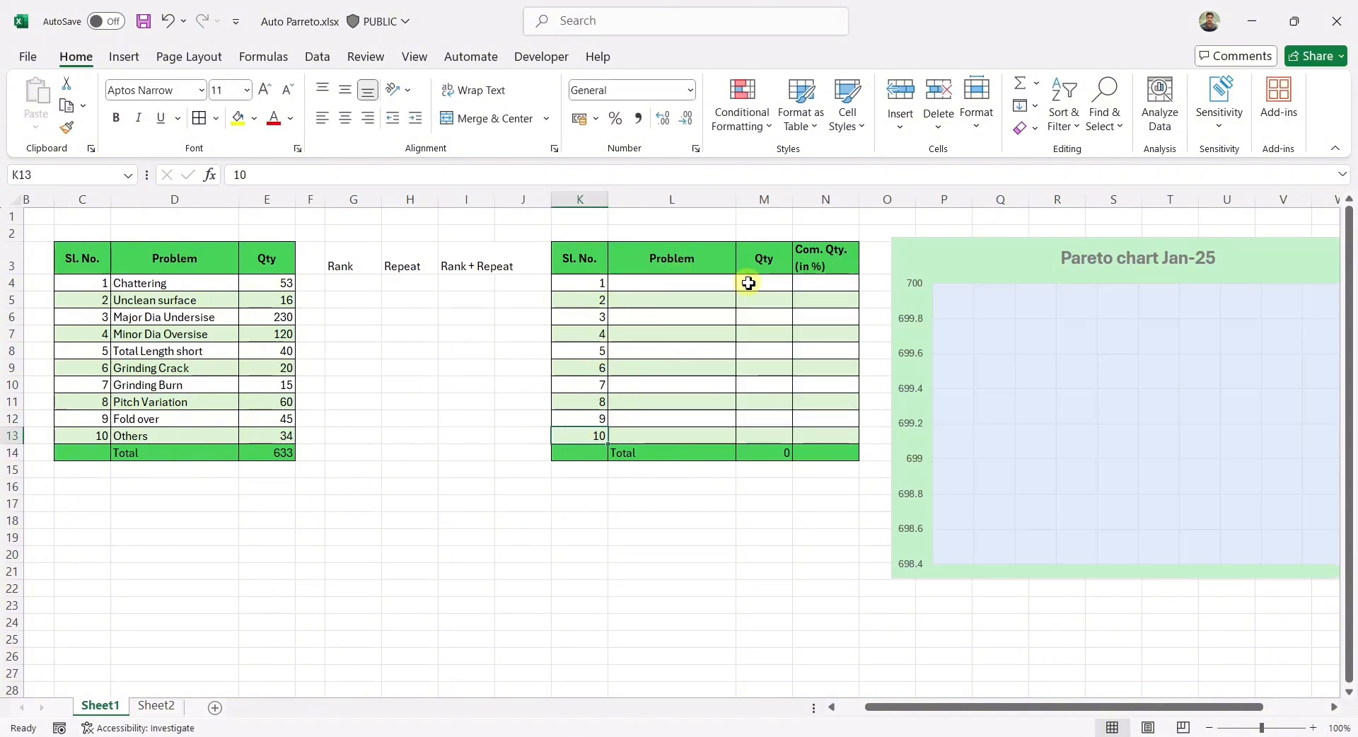
Review the Problem and Qty cells of Sheet1's sorted table and the Rank, Repeat and Rank + Repeat helper headings
left_click_drag(755, 283, 720, 288)
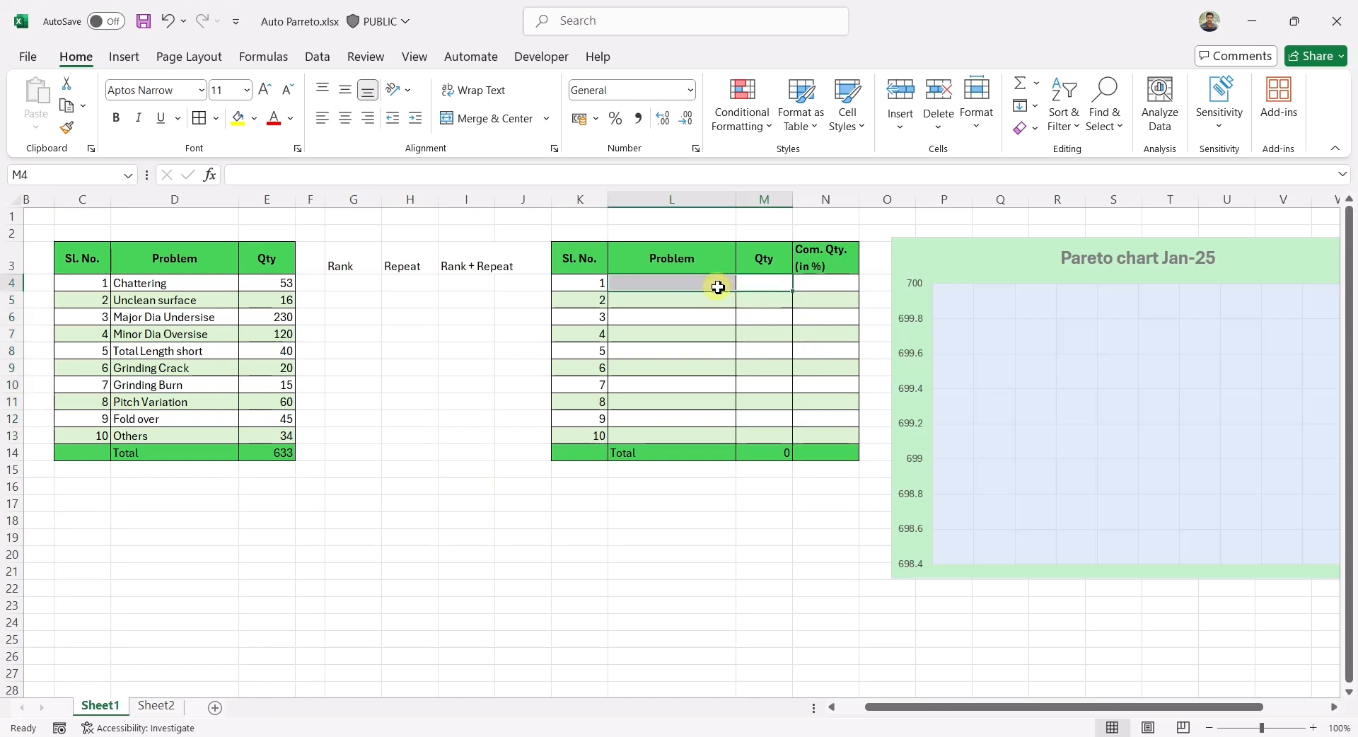
left_click(764, 287)
left_click(709, 288)
left_click(701, 319)
left_click(699, 370)
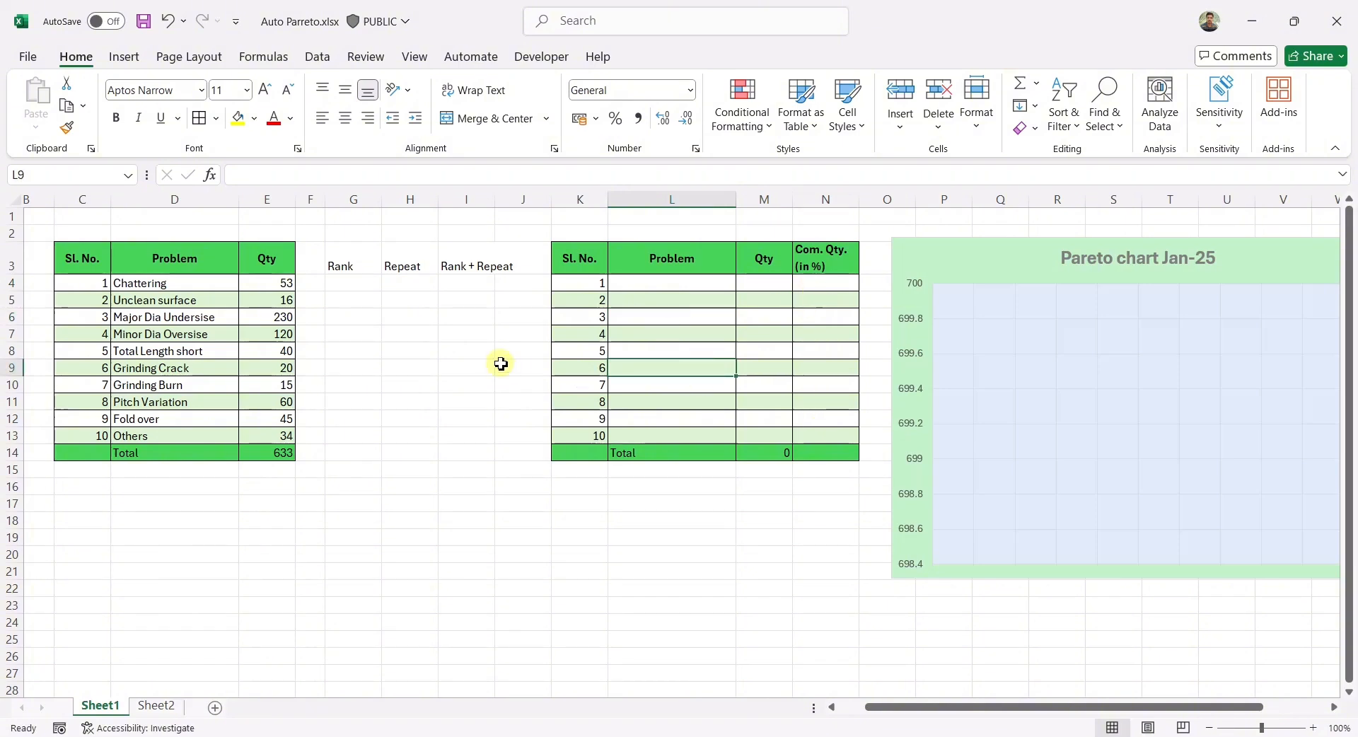
left_click(356, 285)
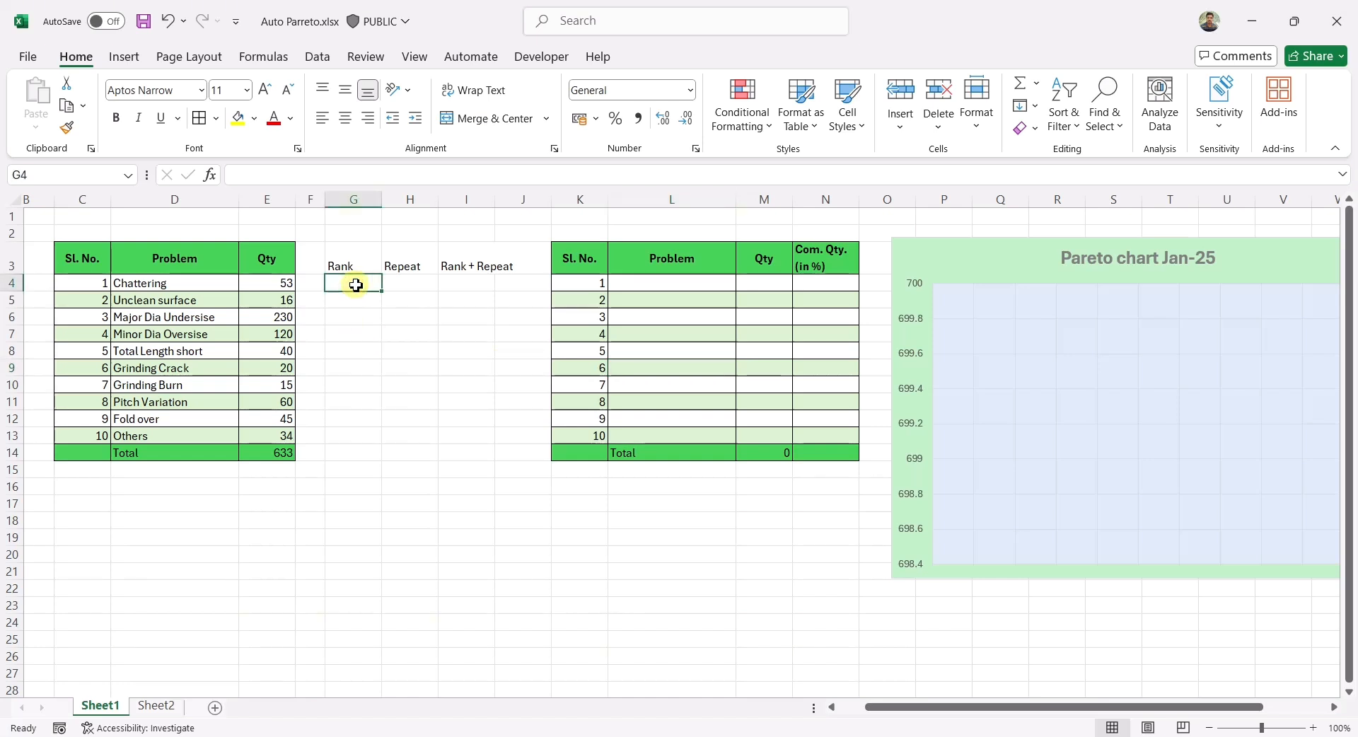
left_click(346, 265)
left_click_drag(413, 271, 456, 272)
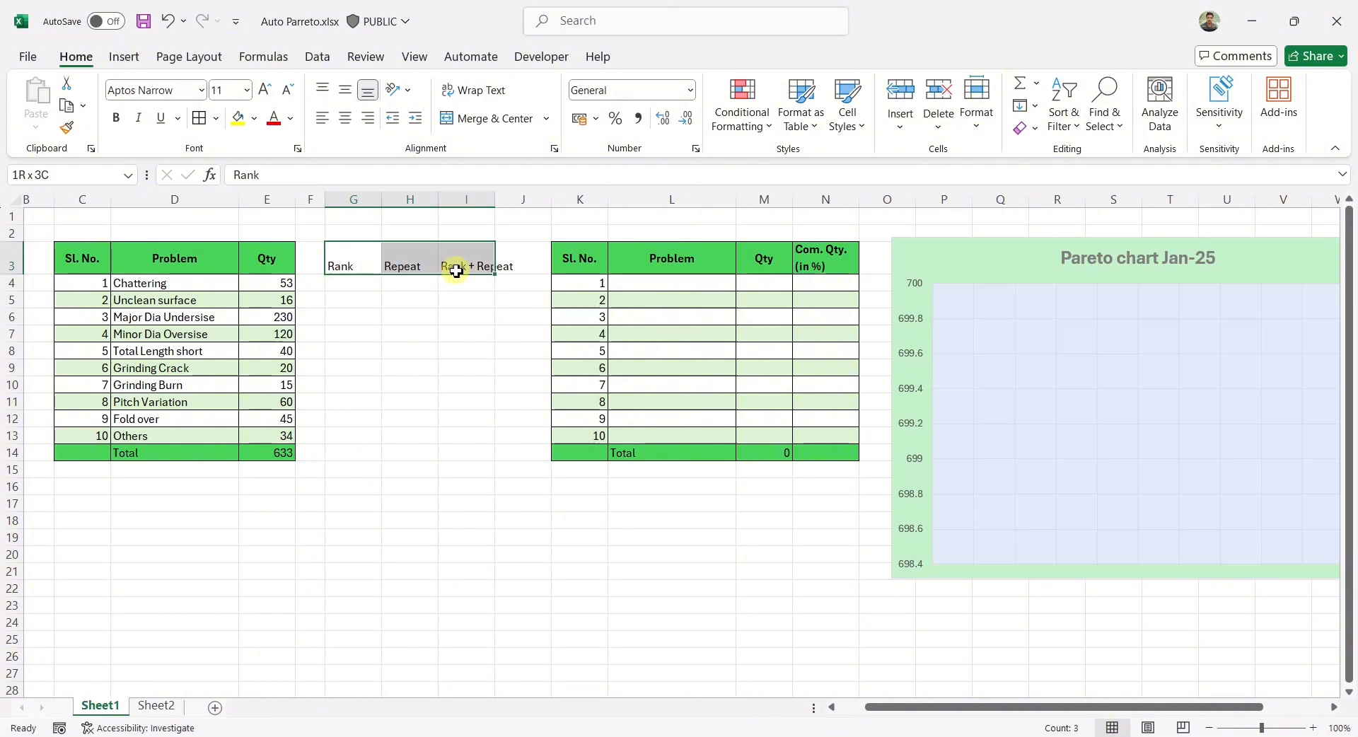
Enter =COUNTIF($E$4:$E$13,">"&E4) in the first Rank cell, G4, to rank the Chattering quantity
left_click(365, 284)
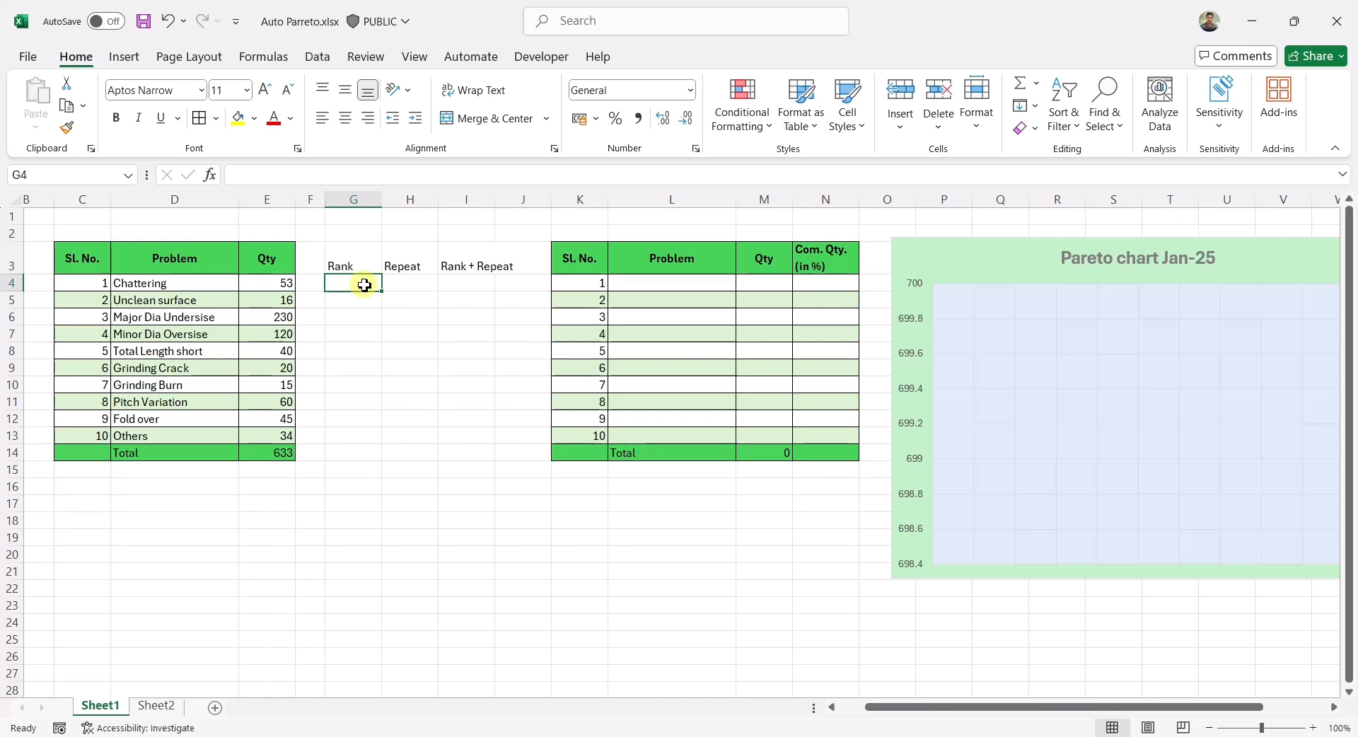
type("=coun")
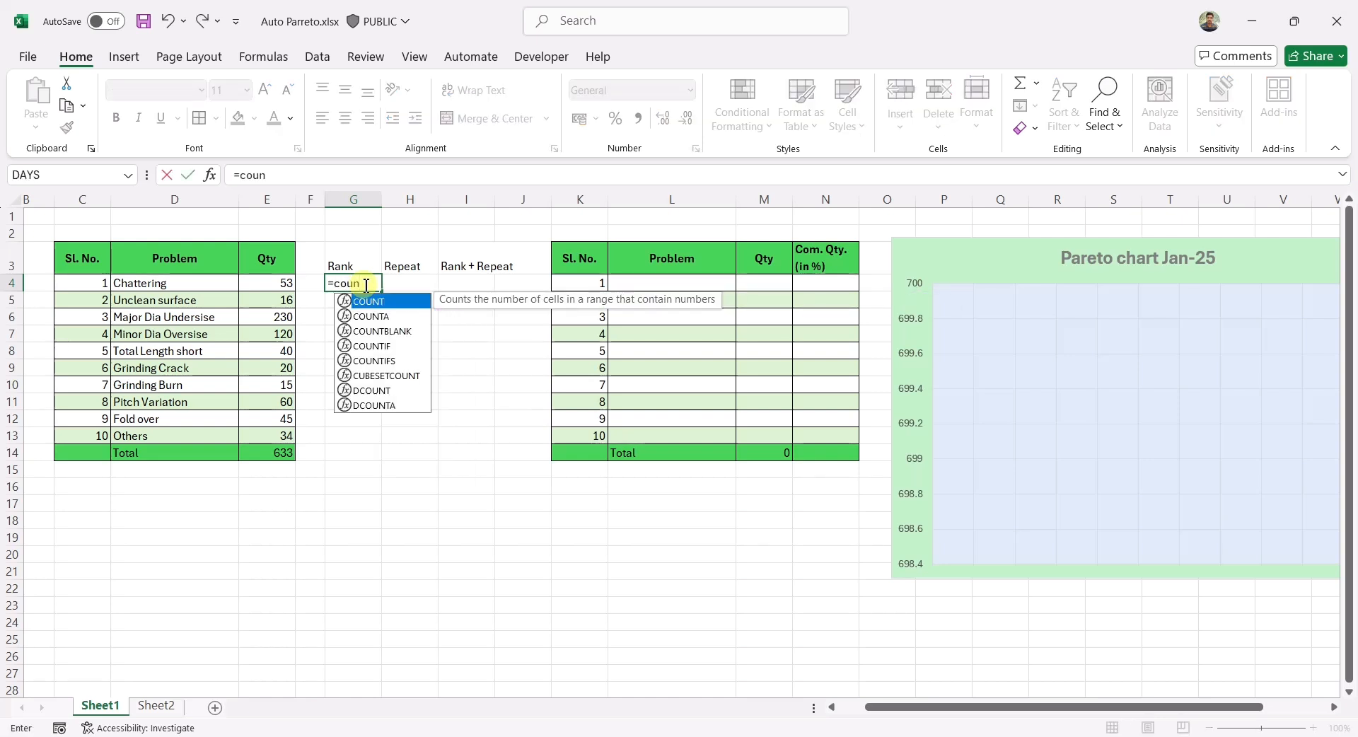
type("tif(")
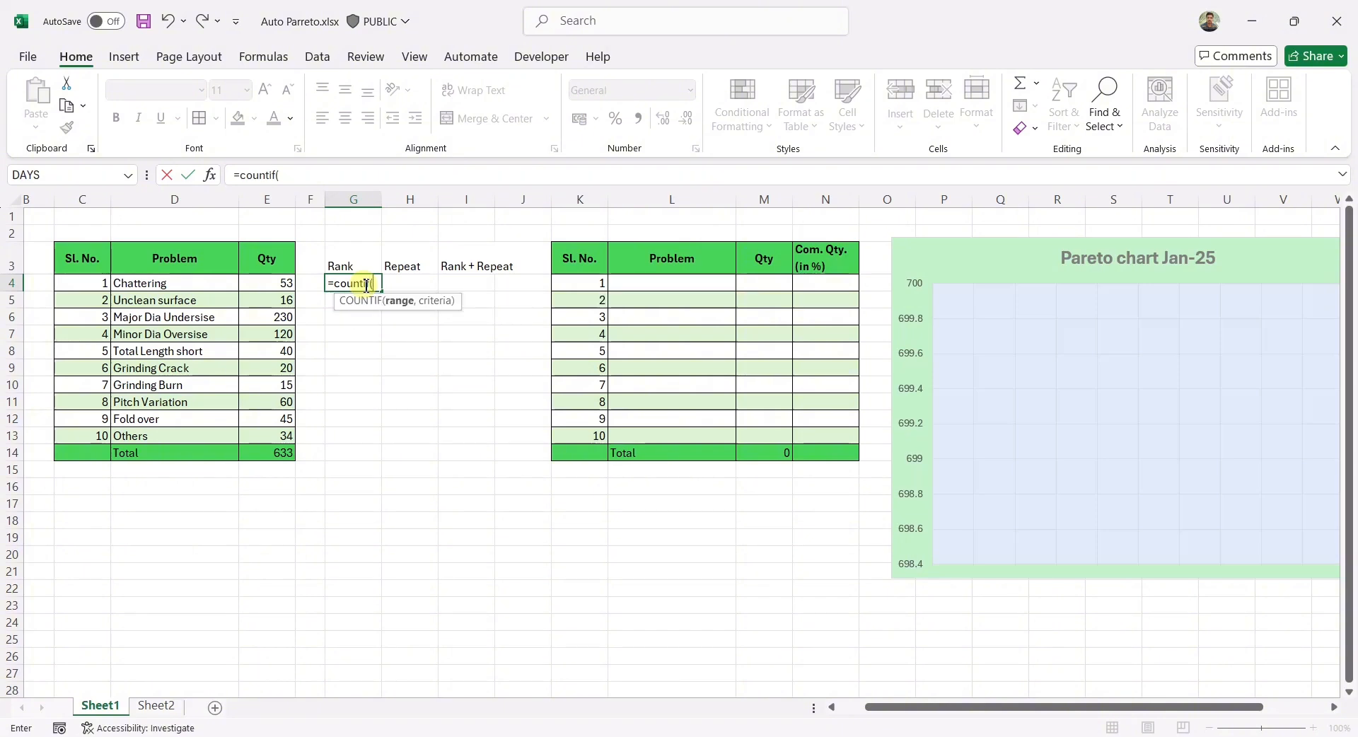
left_click_drag(279, 287, 280, 444)
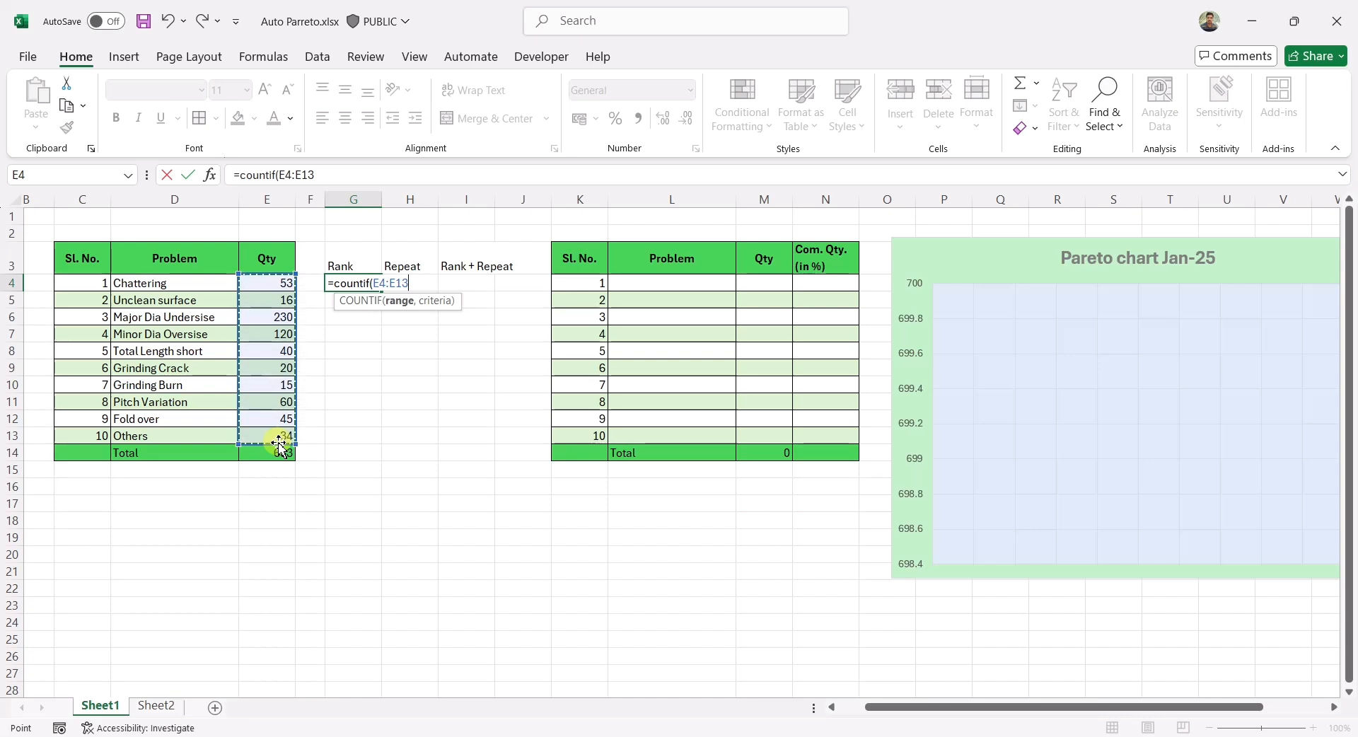
key("F4")
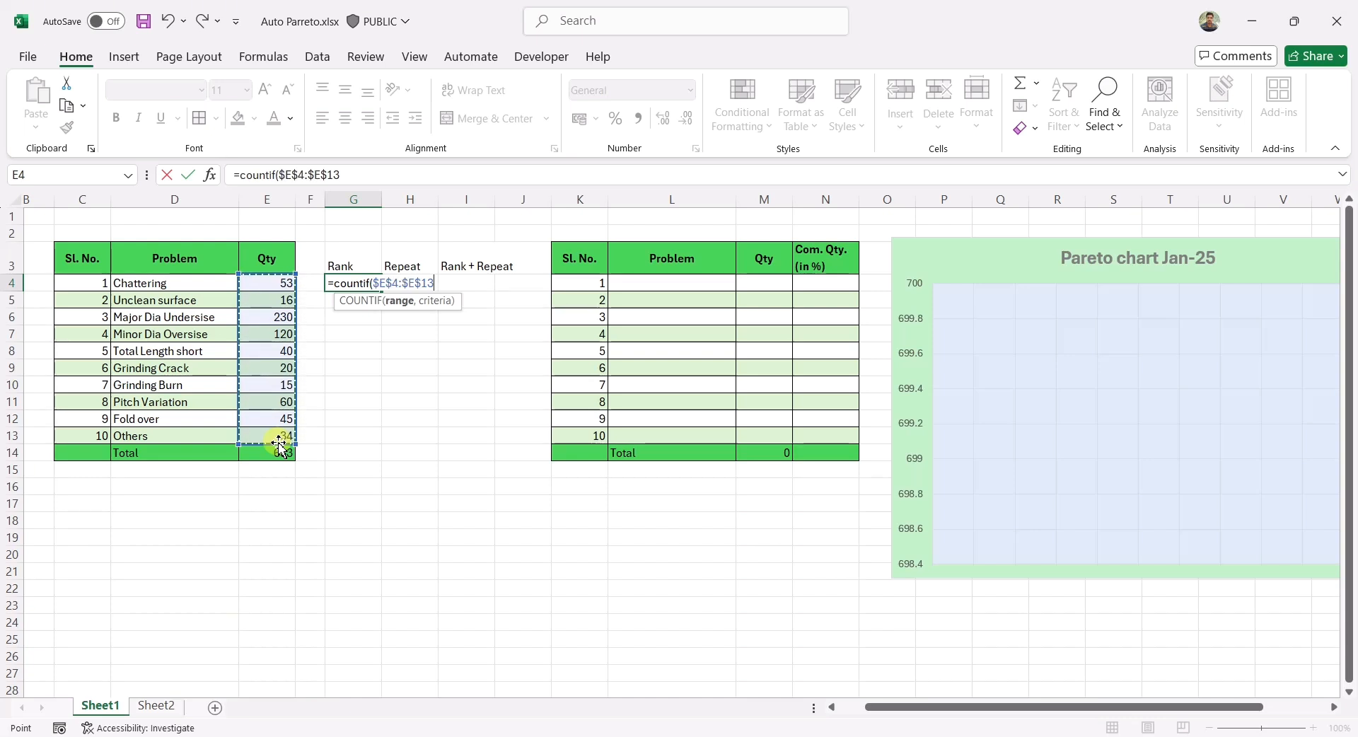
type(",\"")
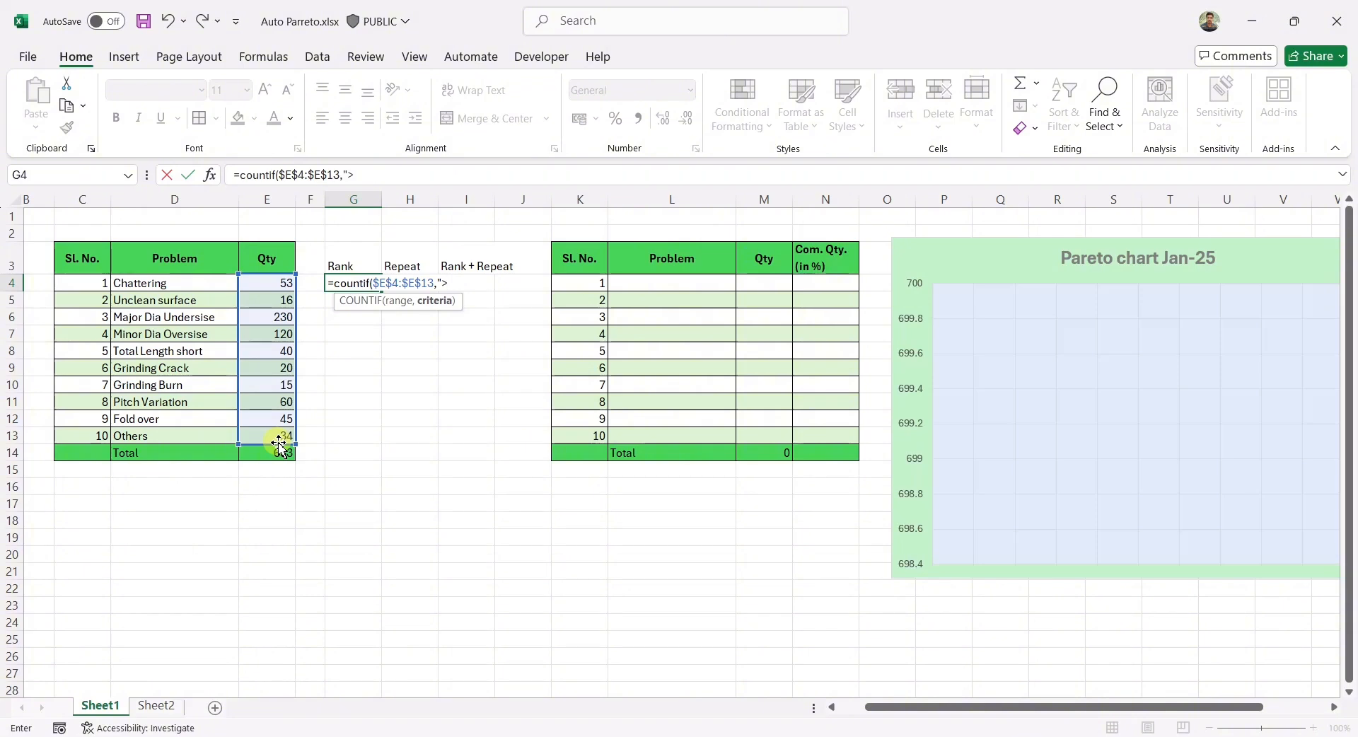
type(">\"&")
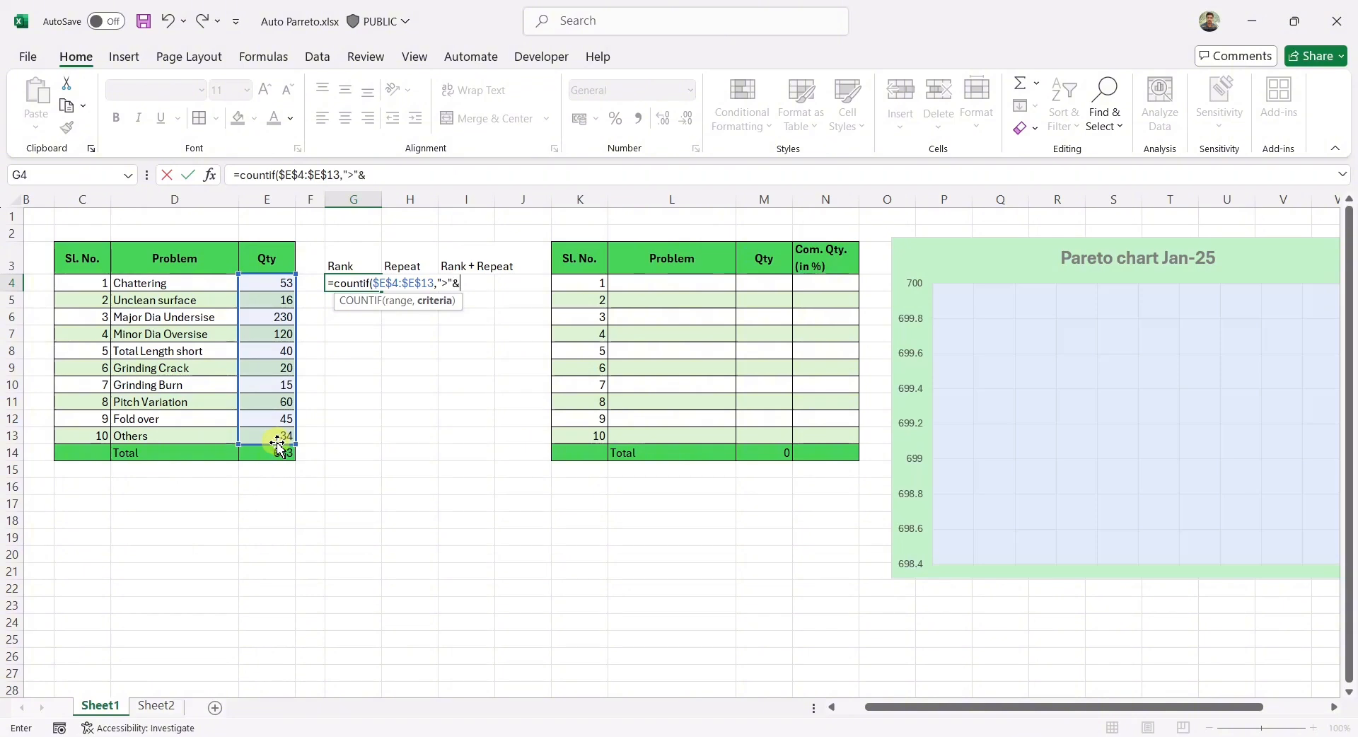
left_click(282, 283)
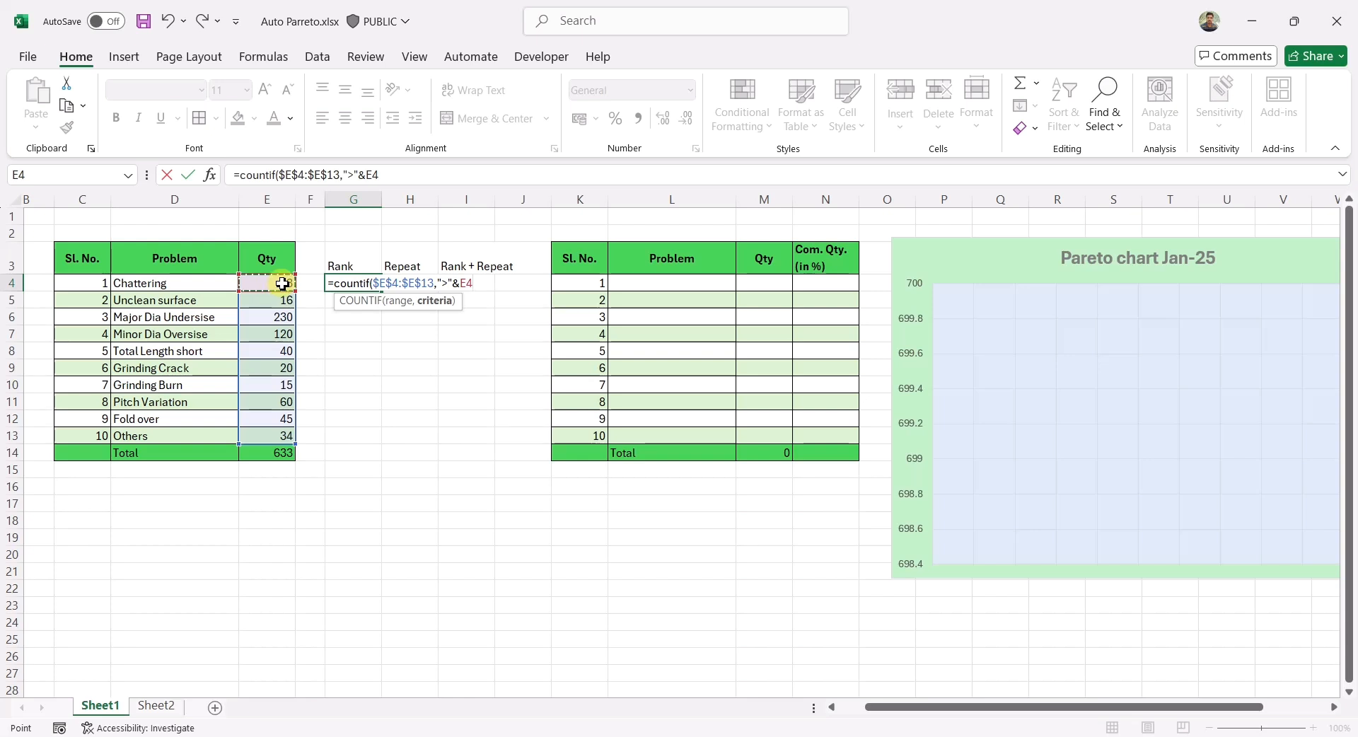
type(")")
key("Return")
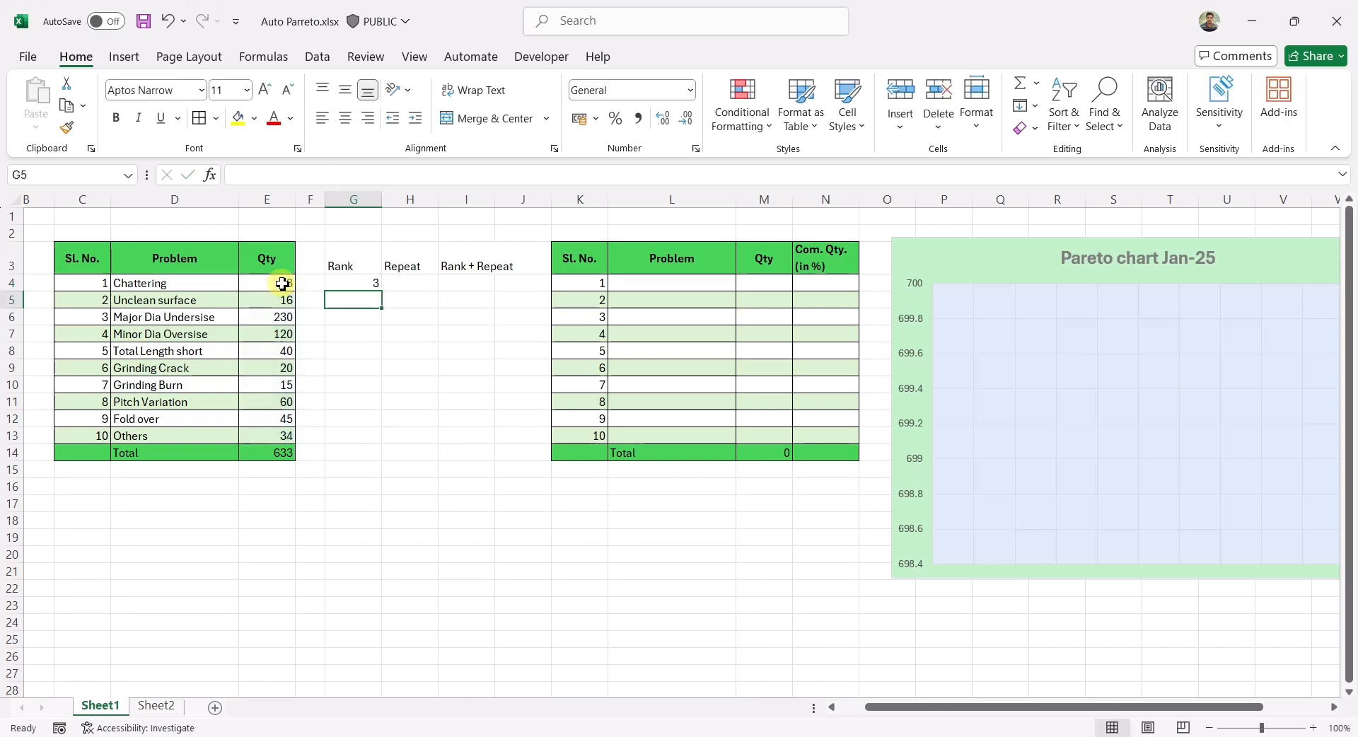
Fill the Rank formula from G4 down to G13 for all ten problems
left_click_drag(372, 284, 356, 452)
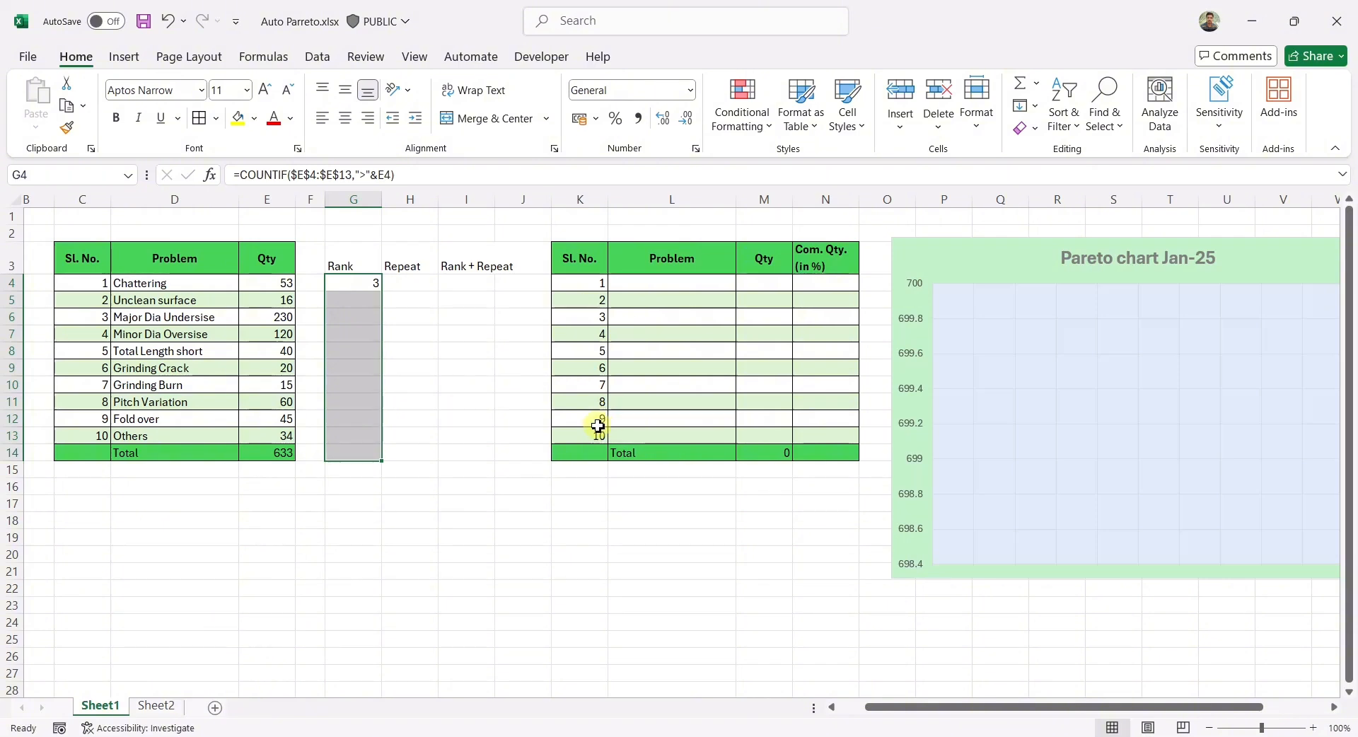
left_click(370, 433)
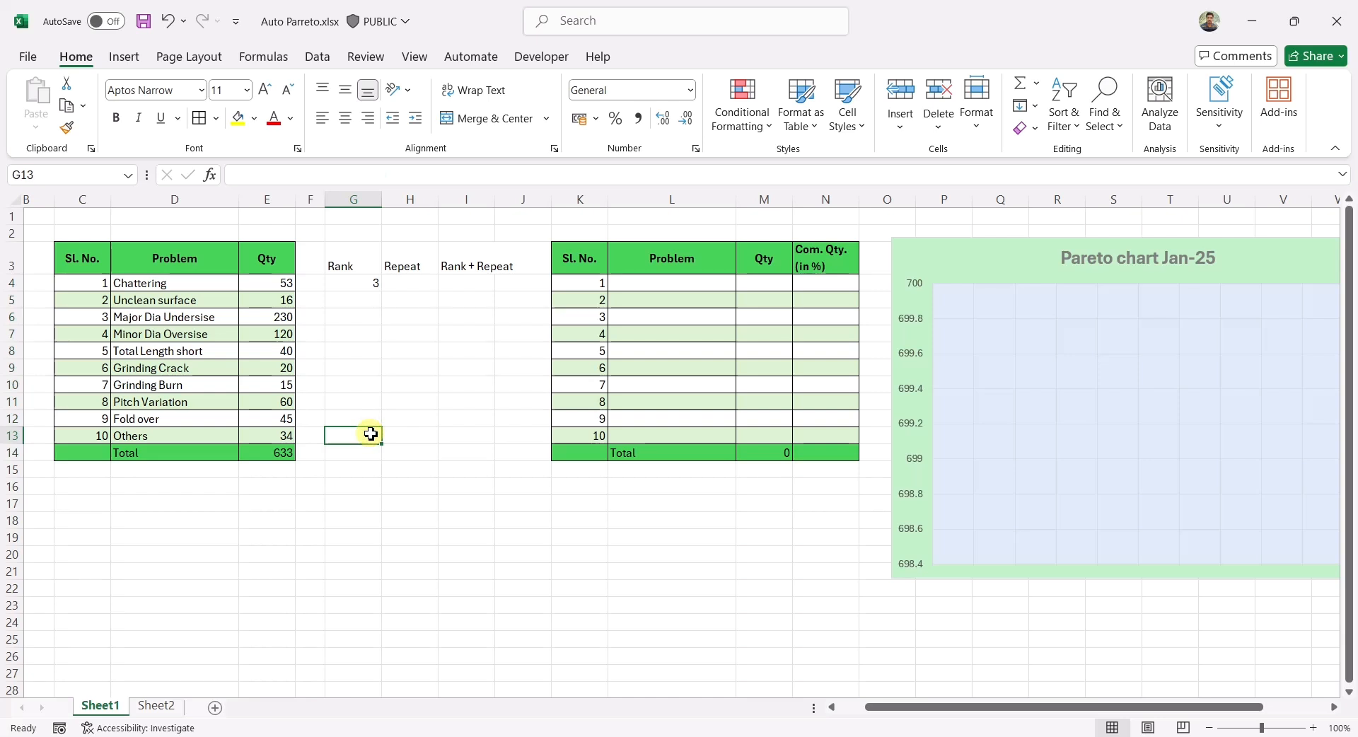
left_click_drag(360, 281, 362, 433)
key("ctrl+d")
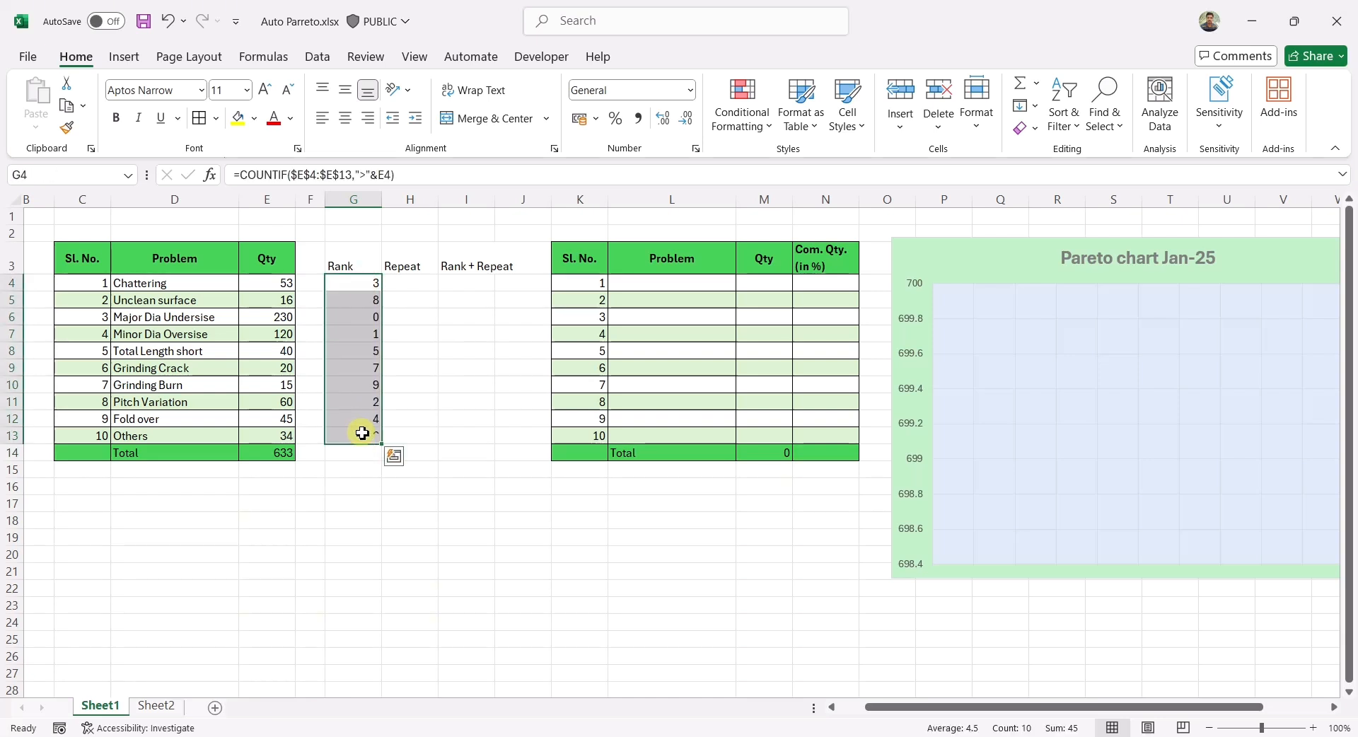
Examine the Rank column beside the other helper columns and the ">" criterion in the COUNTIF formula of G4
left_click(363, 301)
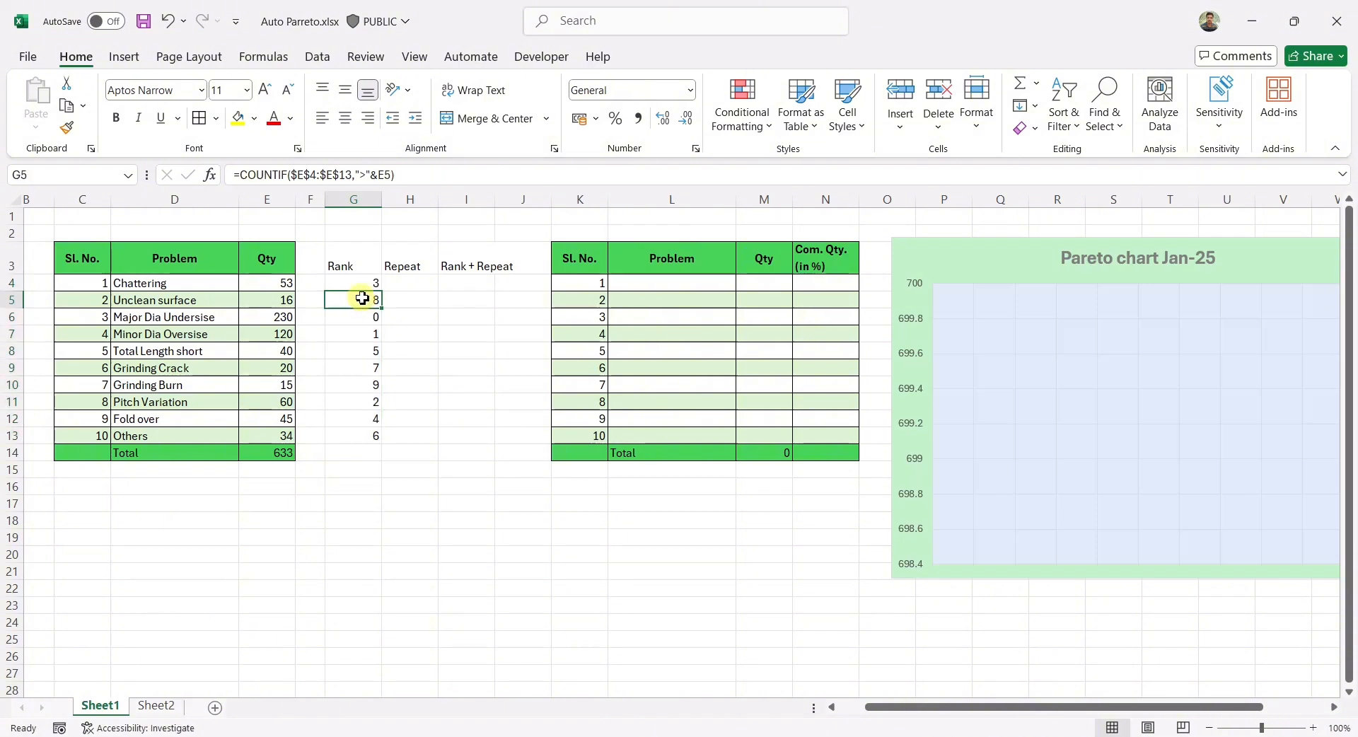
mouse_move(355, 267)
left_mouse_down()
mouse_move(424, 267)
mouse_move(458, 430)
left_mouse_up()
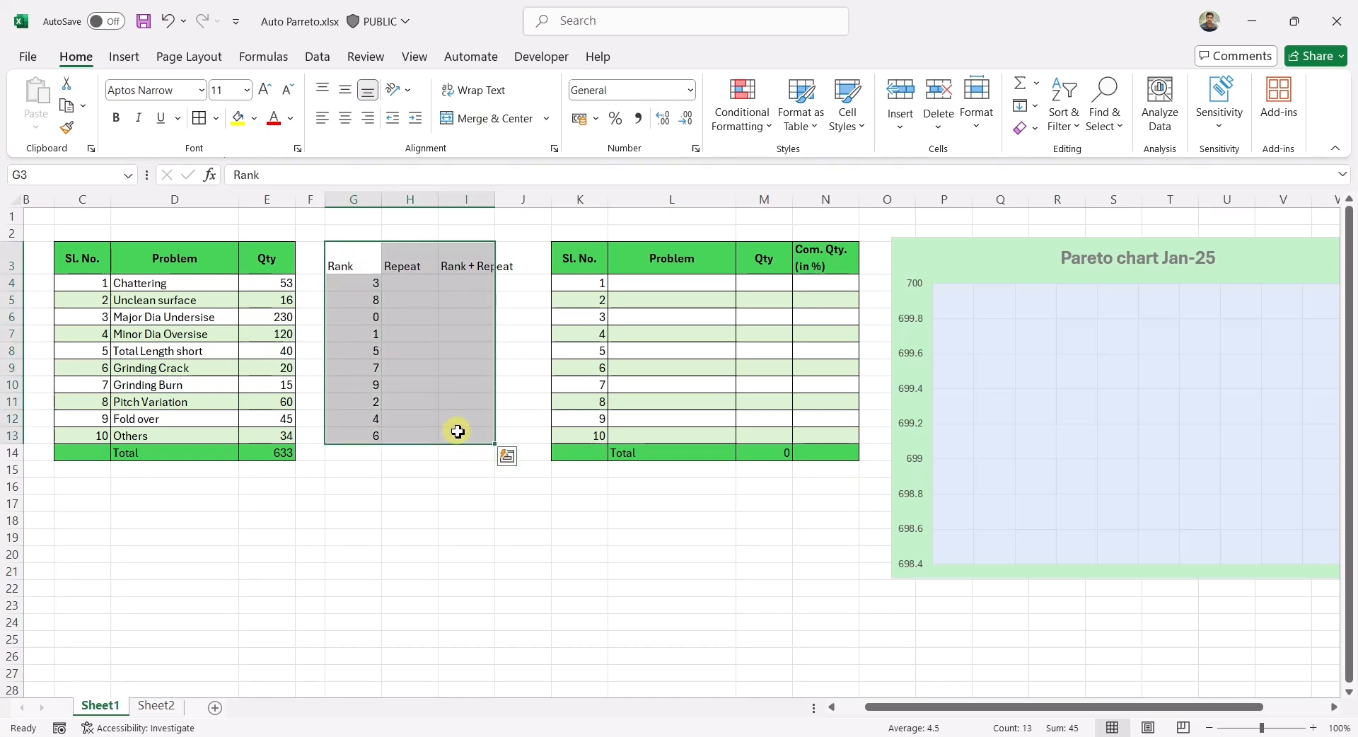
left_click(365, 289)
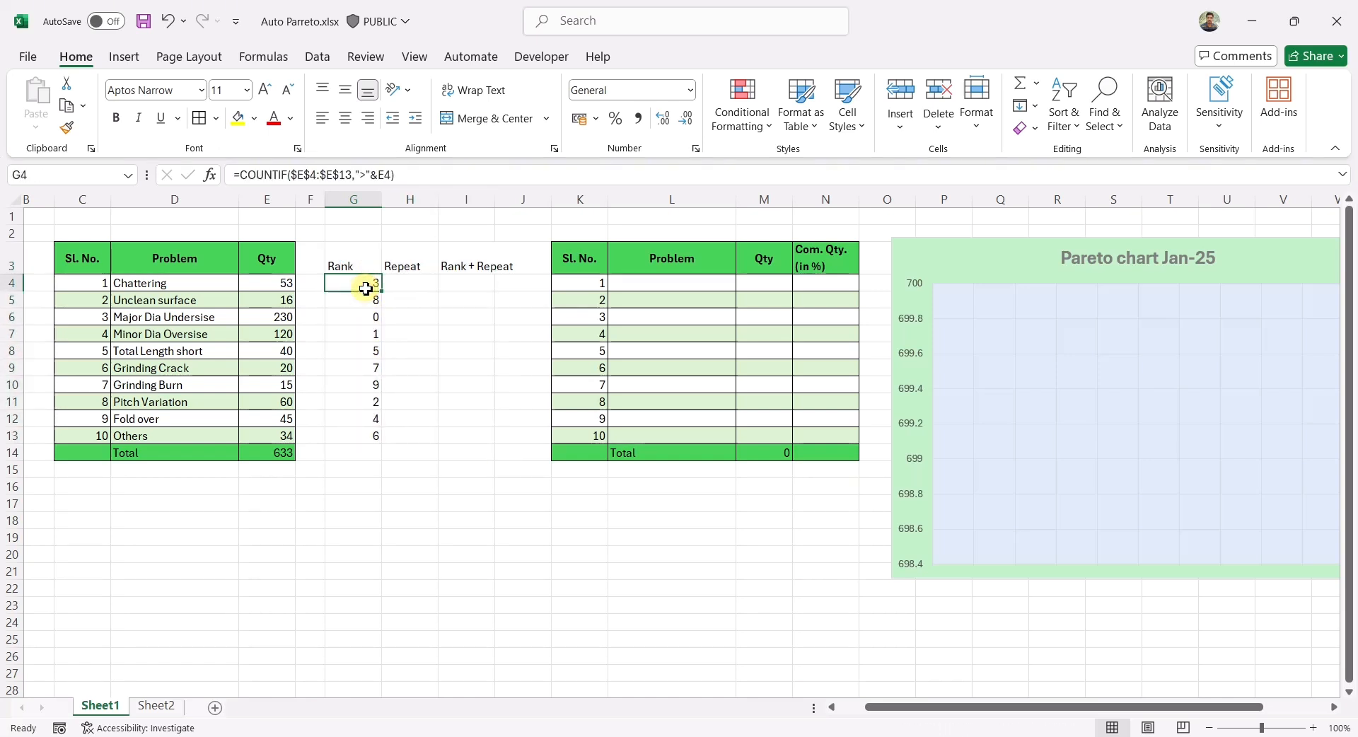
left_click(367, 176)
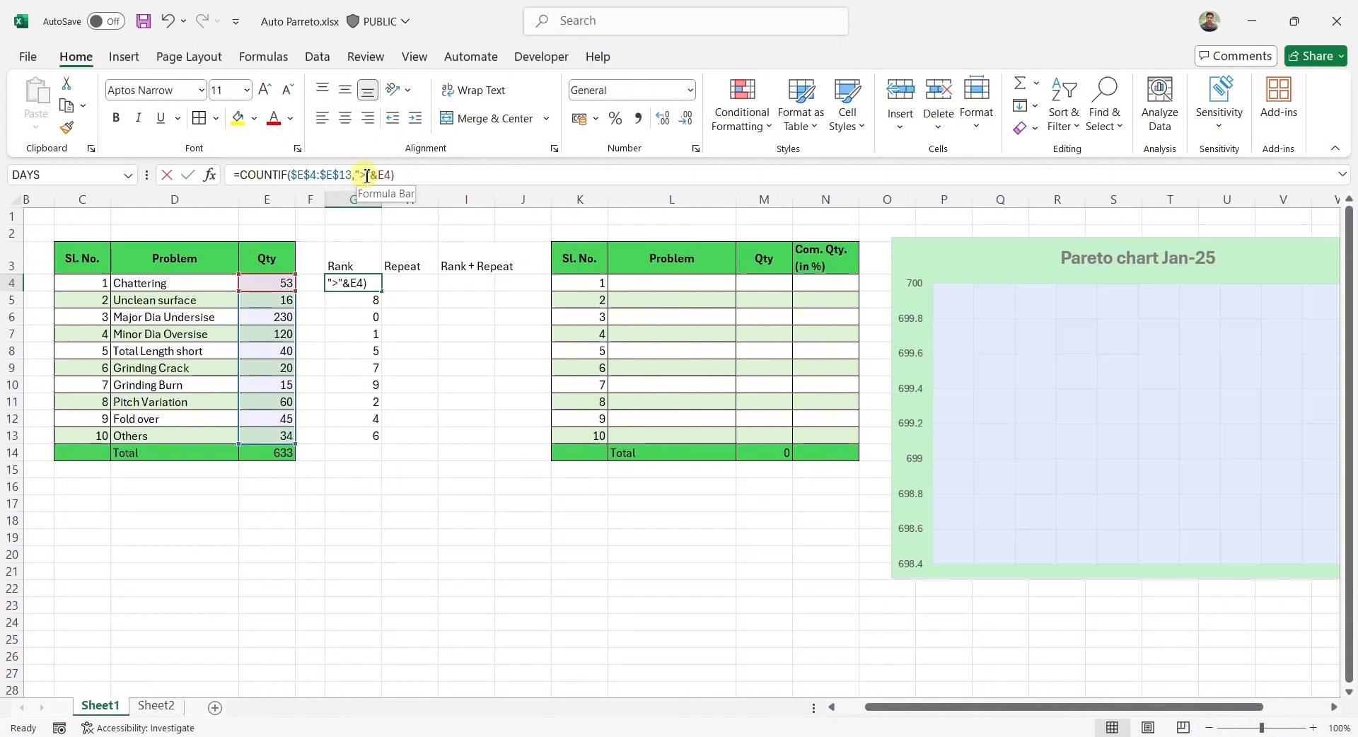
double_click(367, 176)
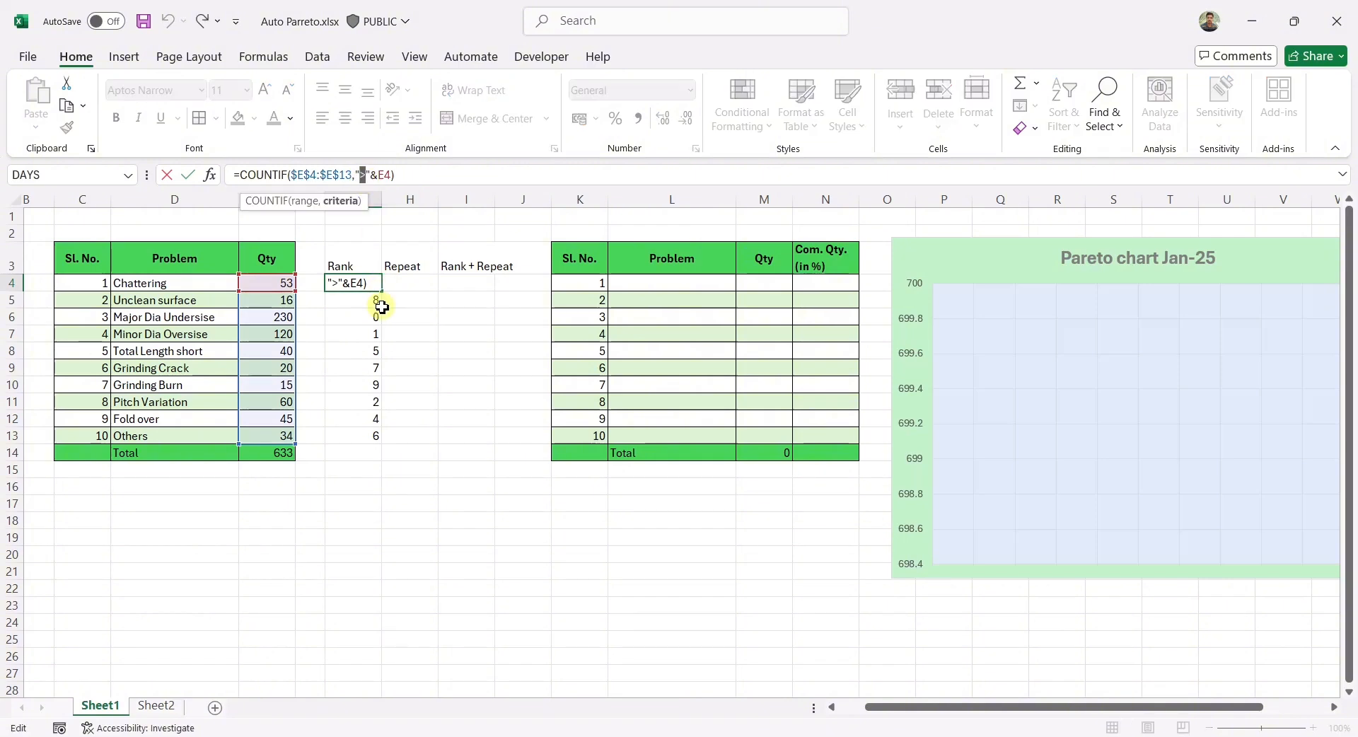
key("Escape")
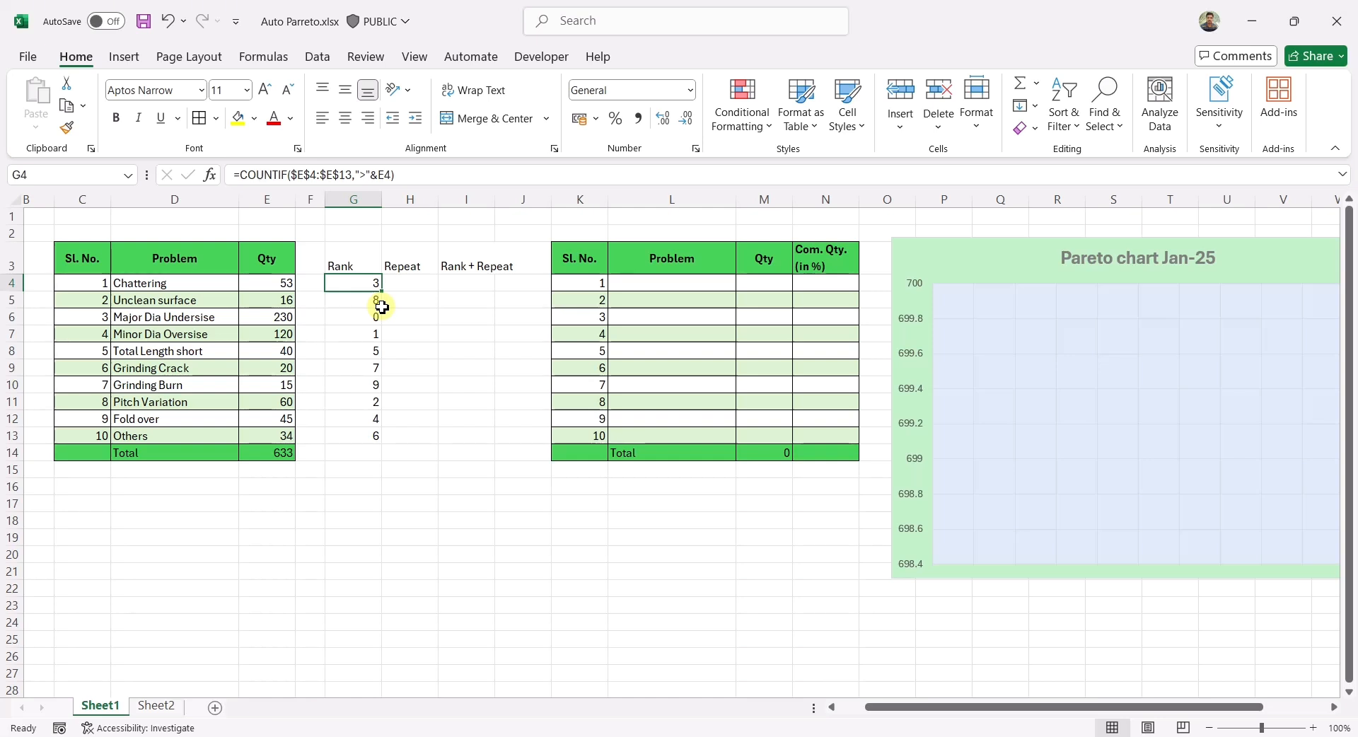
Write the formula =COUNTIF(E4:E4,E4) in the first Repeat cell, H4, to count occurrences of the Chattering quantity
left_click(415, 283)
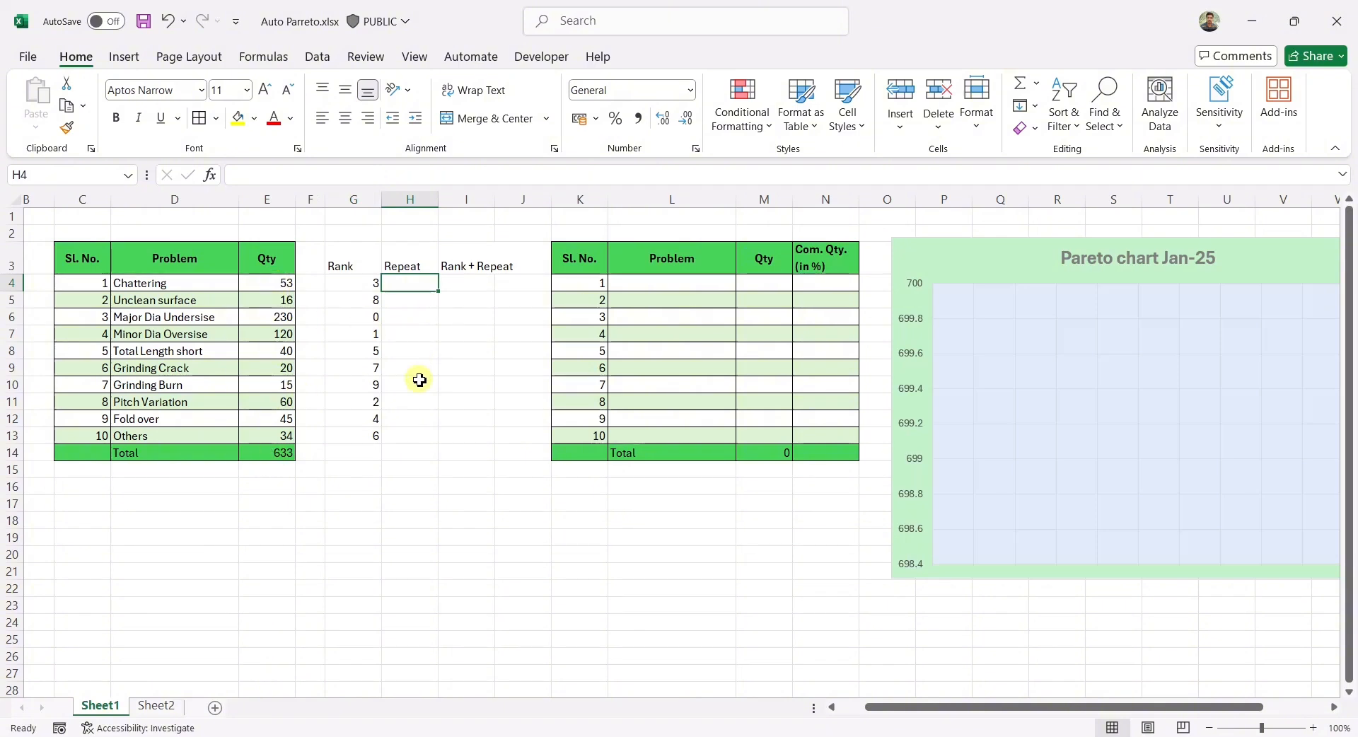
type("=cun")
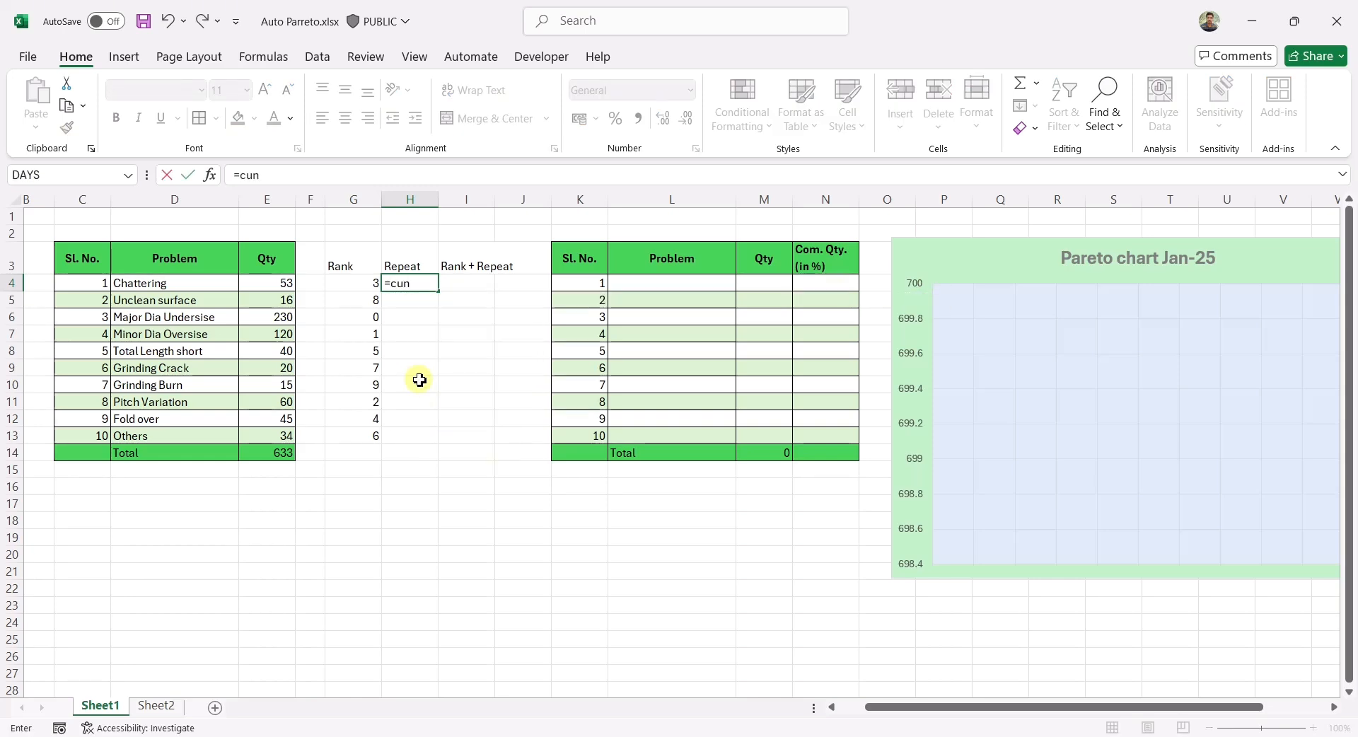
key("BackSpace")
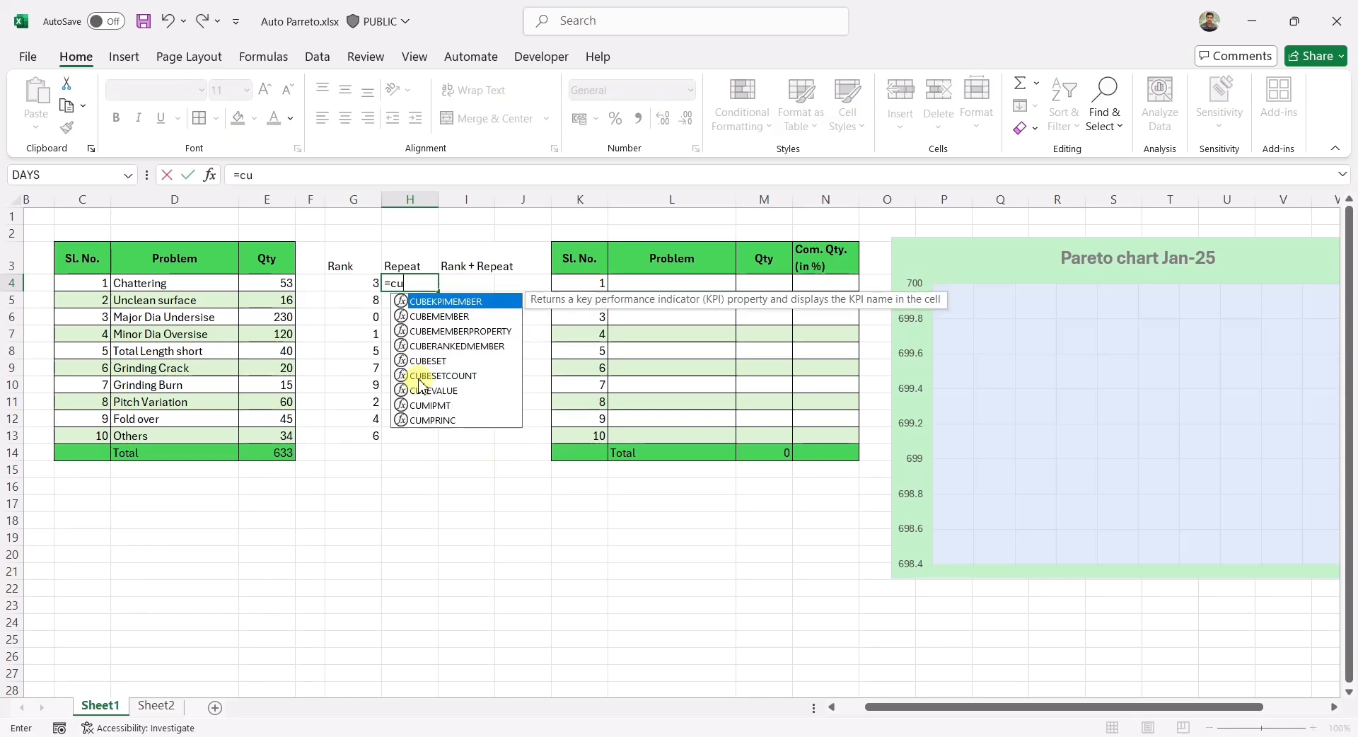
key("BackSpace")
type("oun")
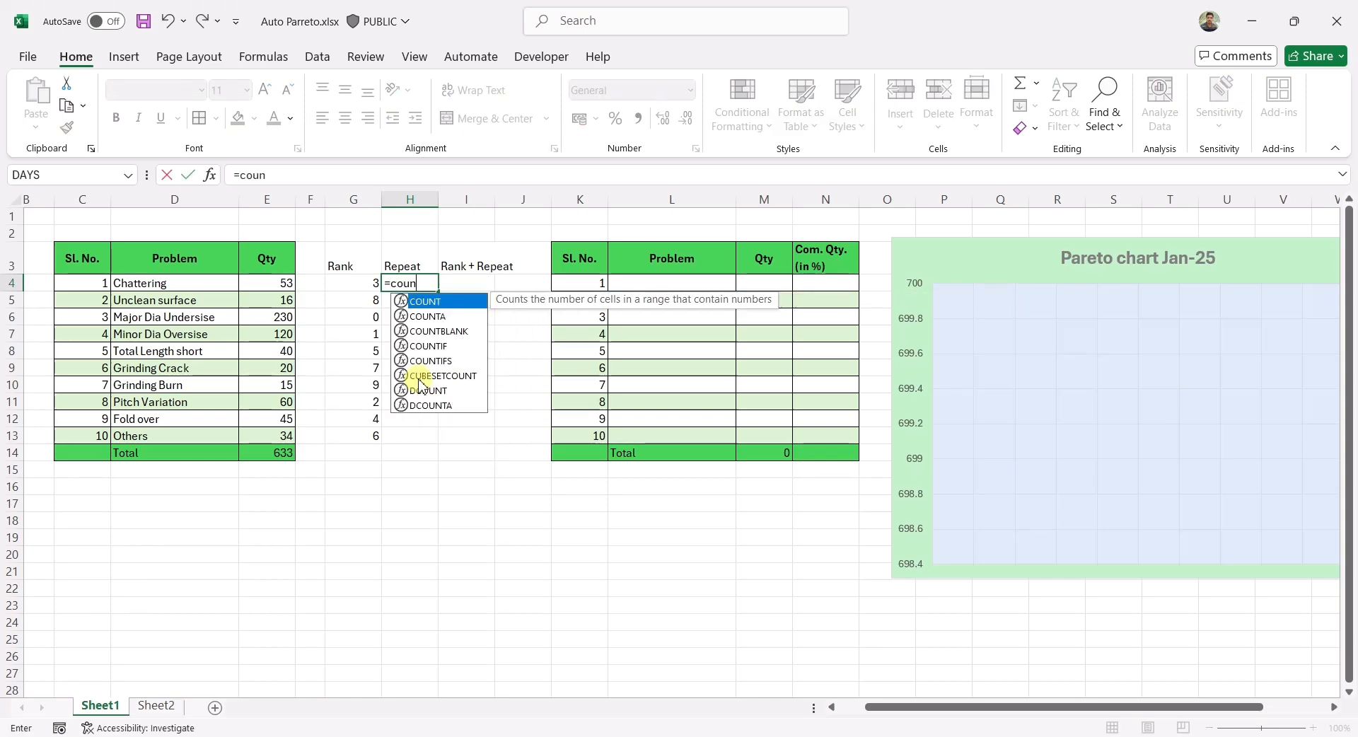
type("tif(")
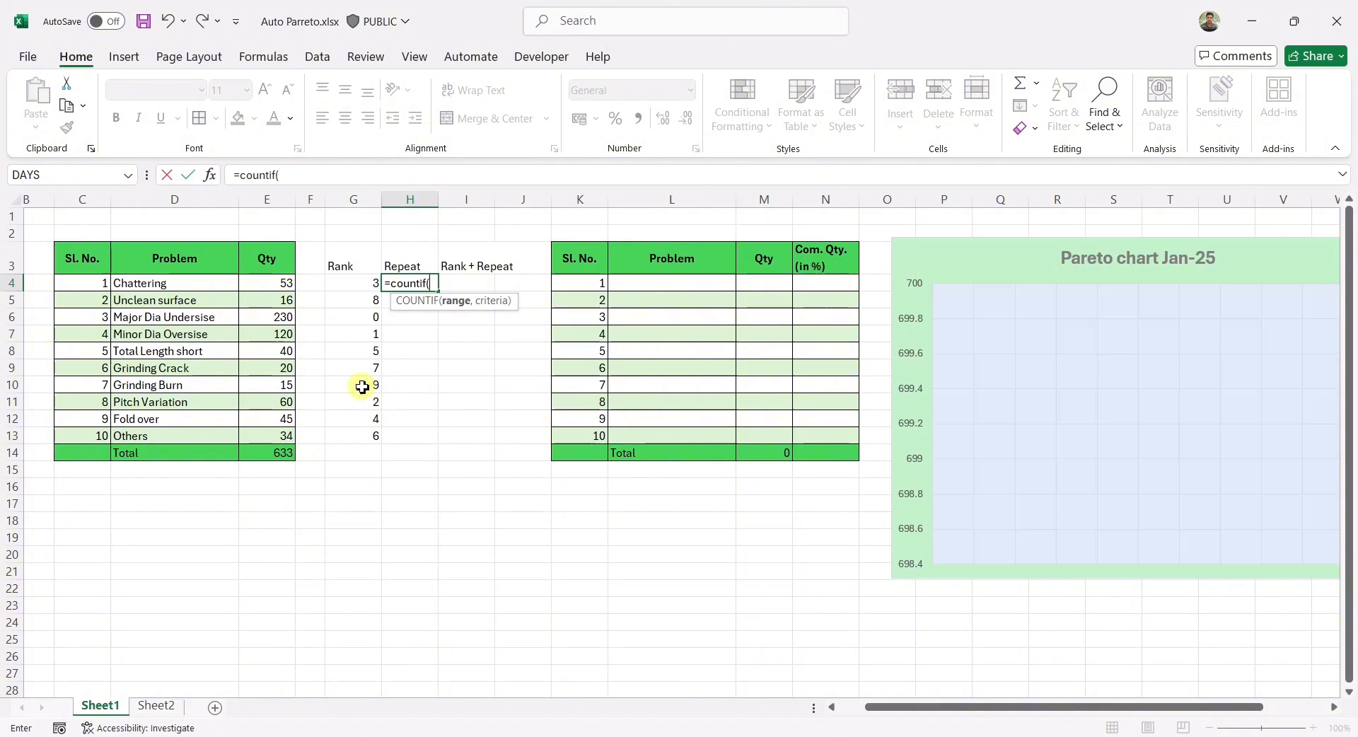
left_click(289, 285)
type(":E4")
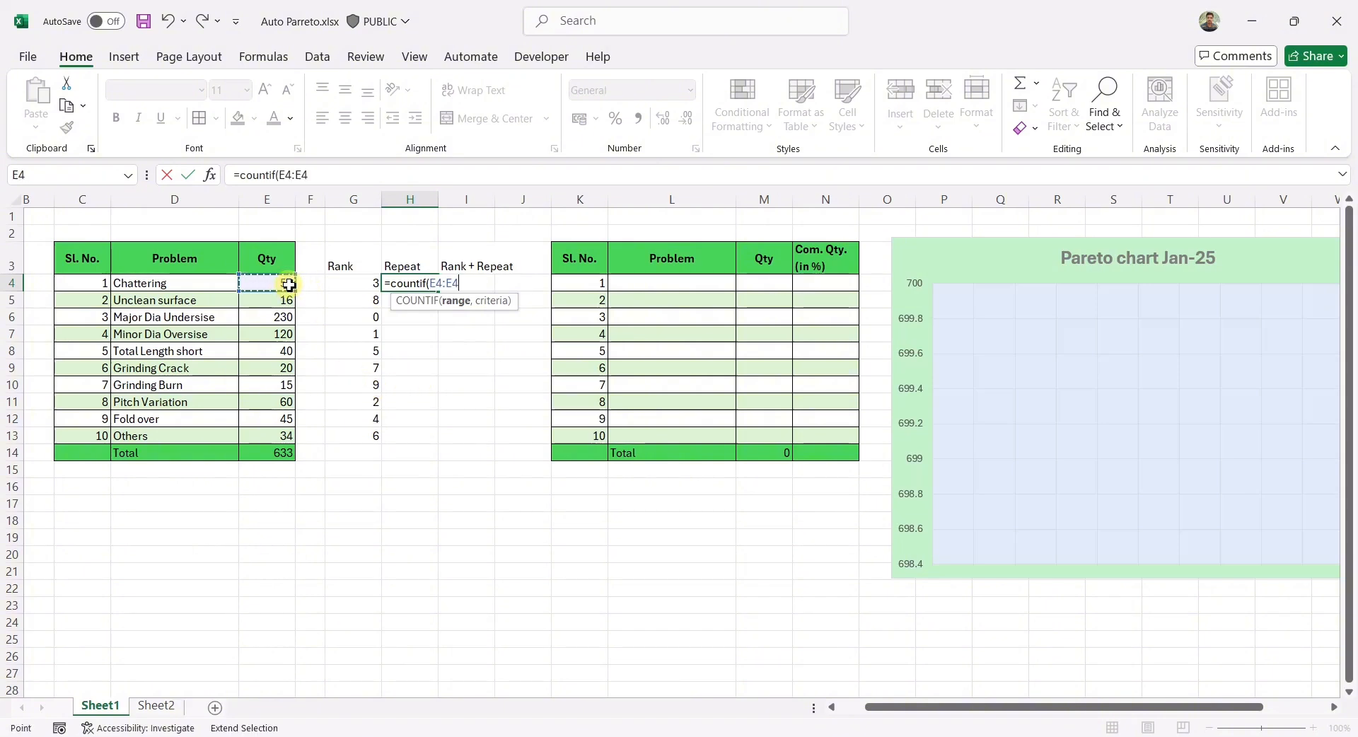
type(",")
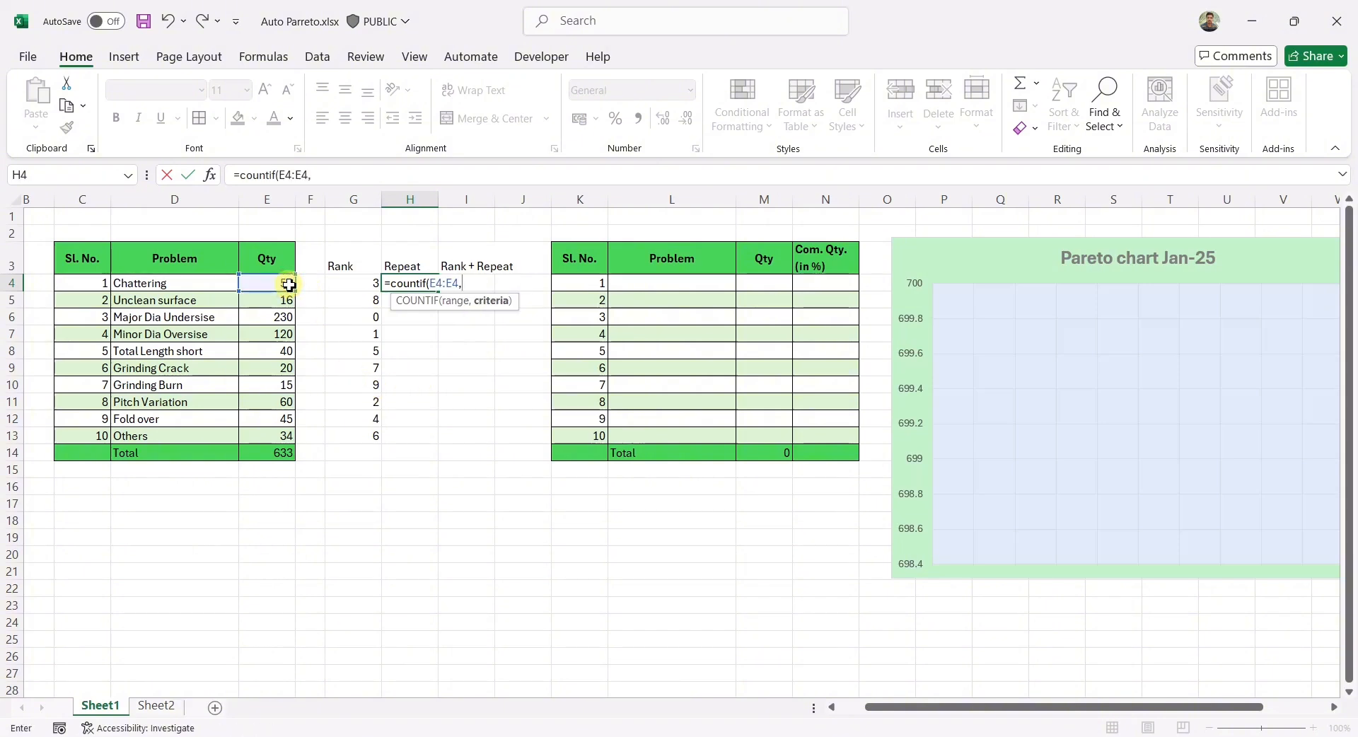
left_click(289, 285)
type(")")
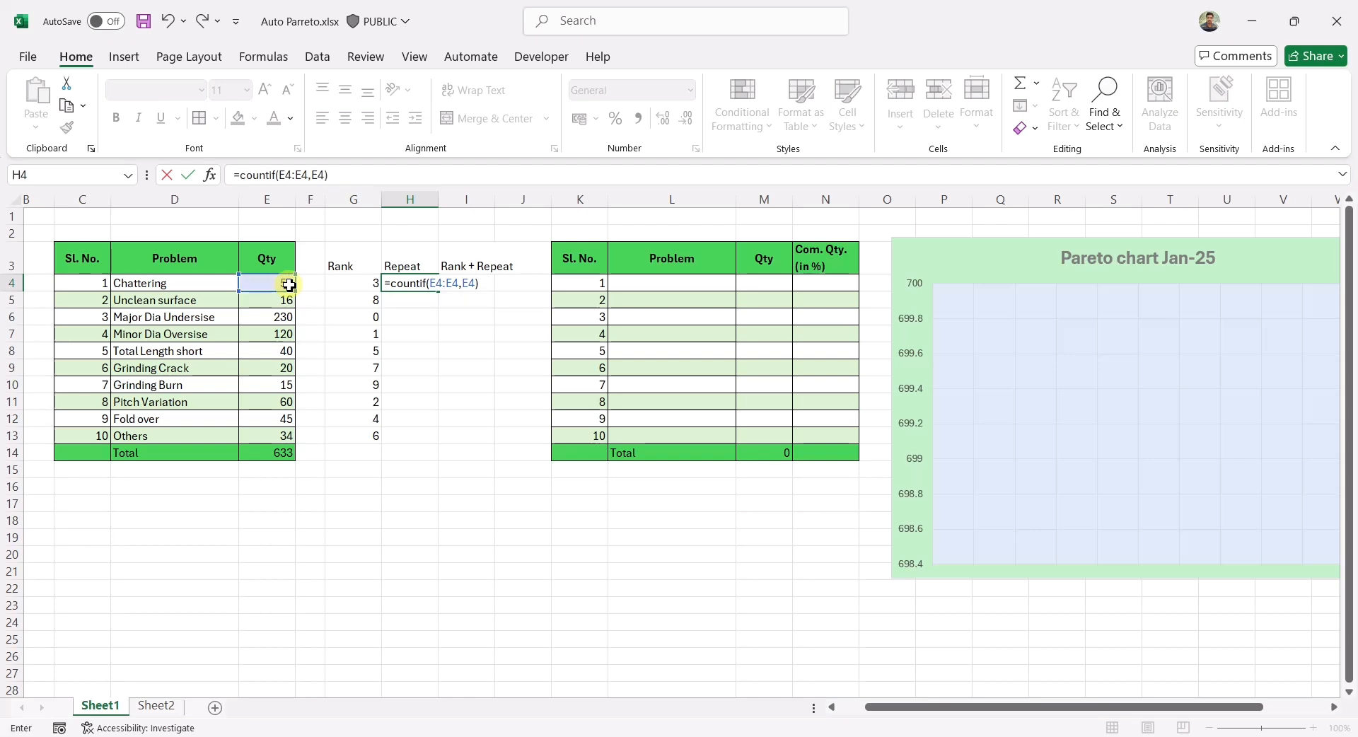
Make the start of the COUNTIF range in H4 absolute as $E$4 and fill the Repeat formula down to H13
left_click(430, 283)
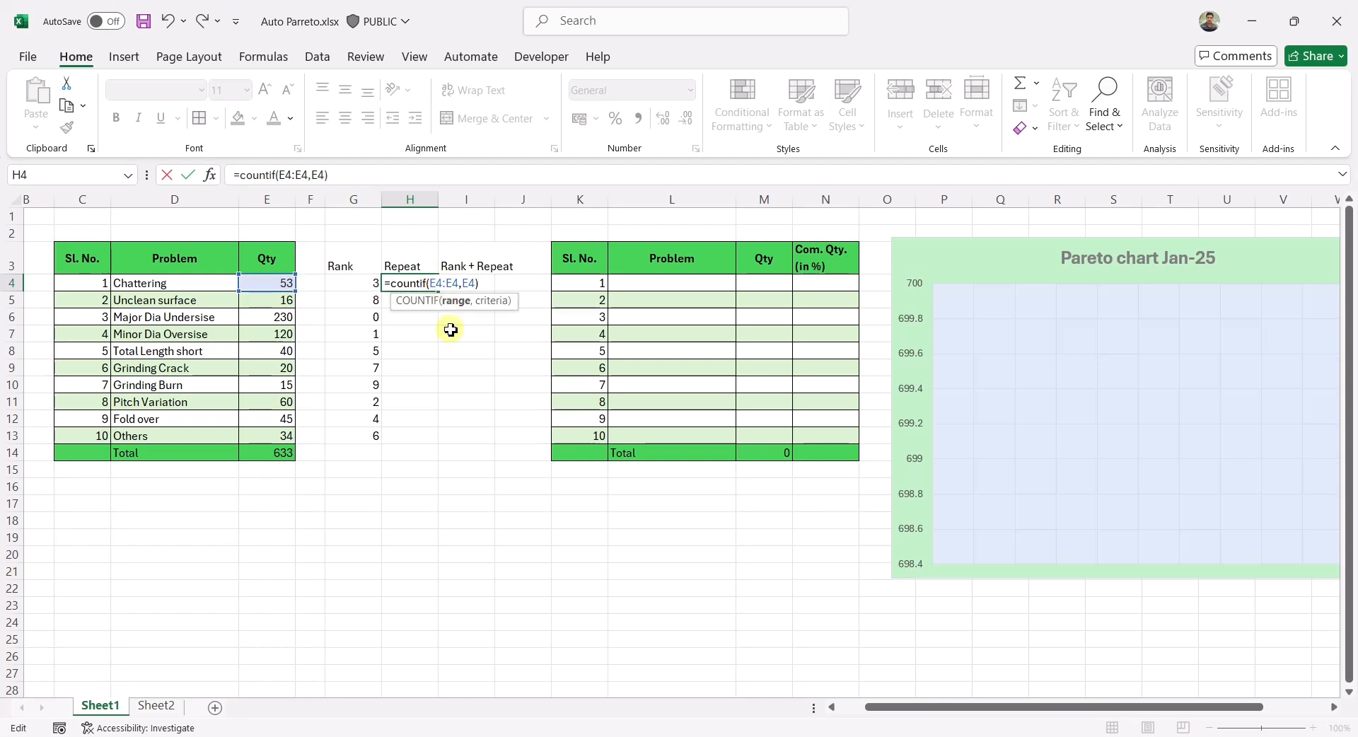
key("F4")
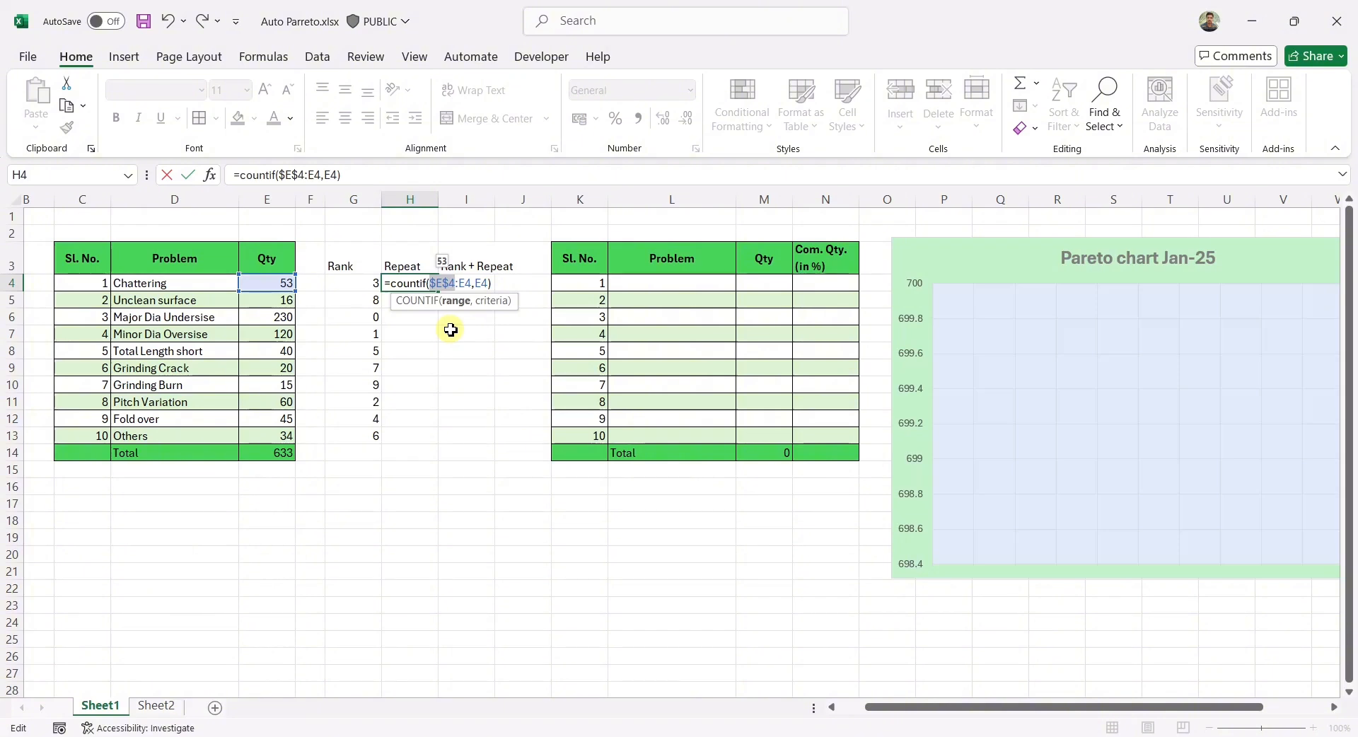
key("Return")
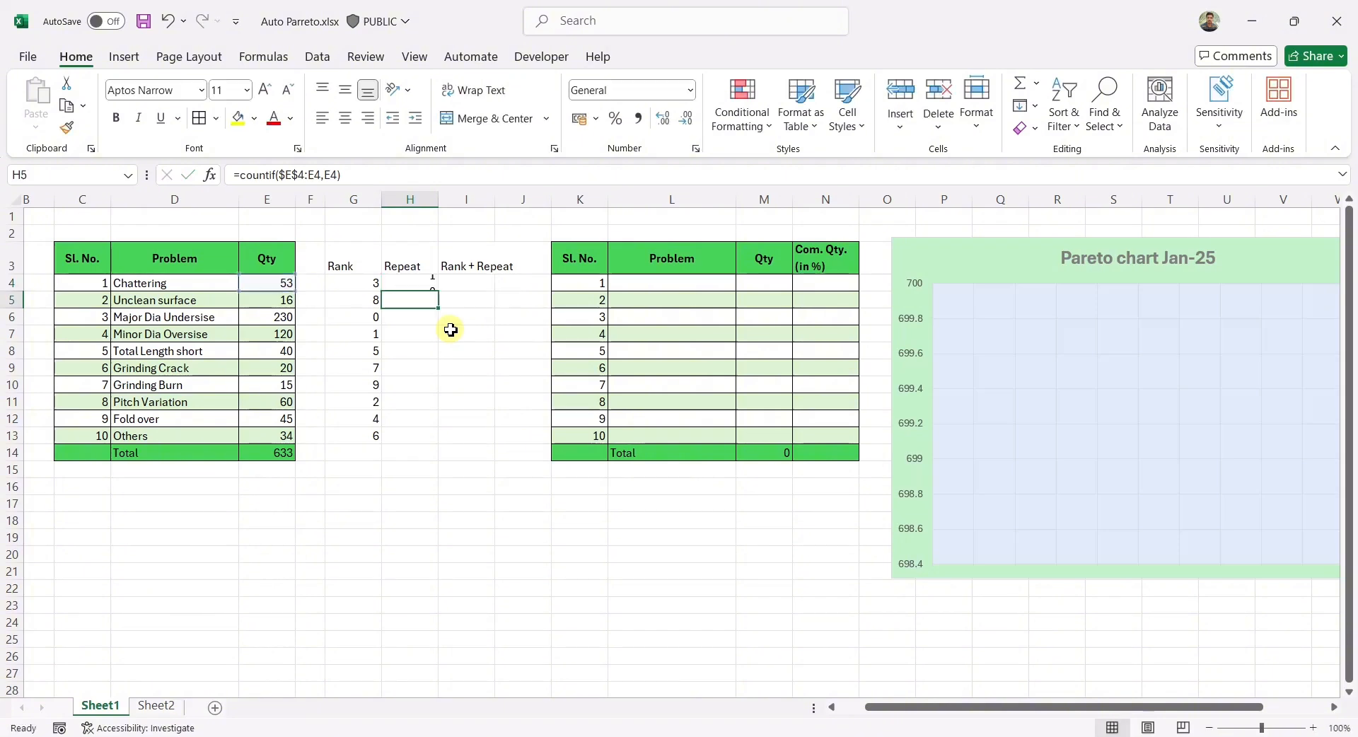
left_click_drag(423, 286, 411, 439)
key("ctrl+d")
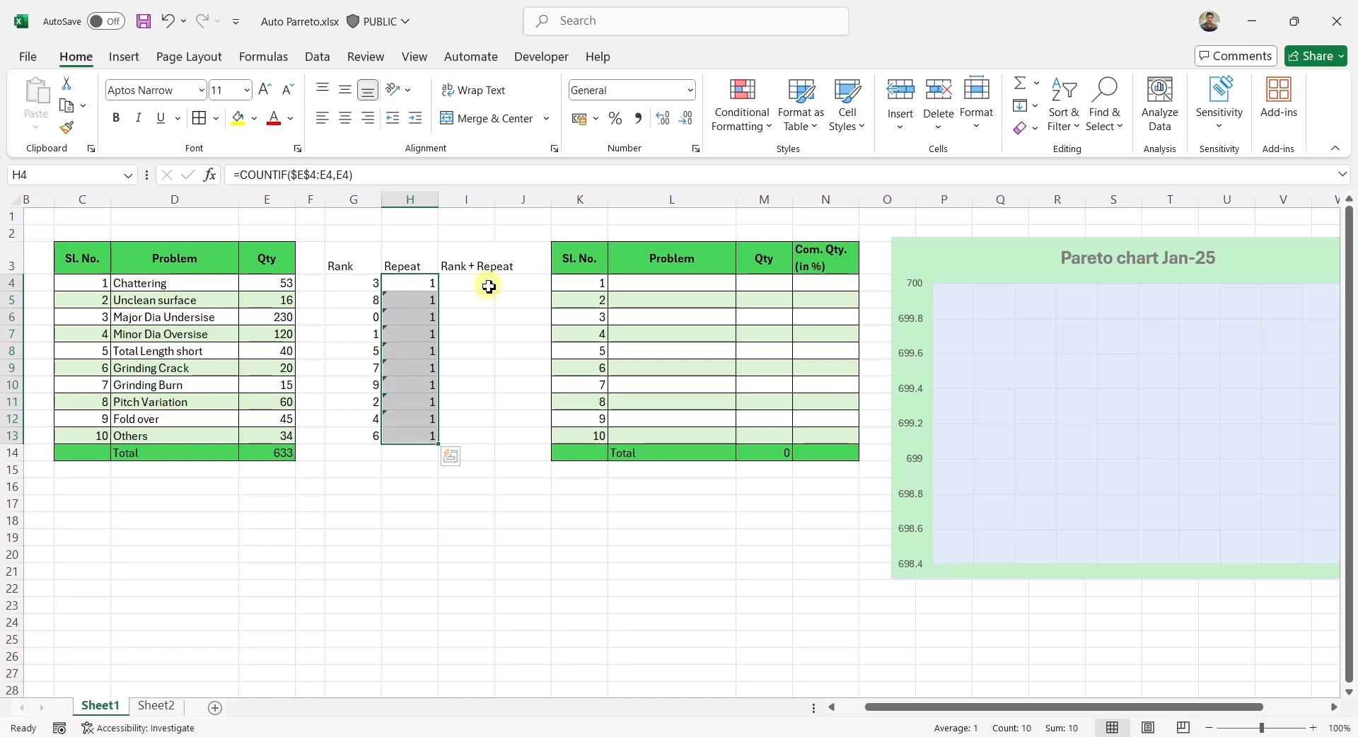
Examine the Repeat formulas in column H alongside the Chattering, Total Length short and Grinding Crack quantities
left_click(486, 283)
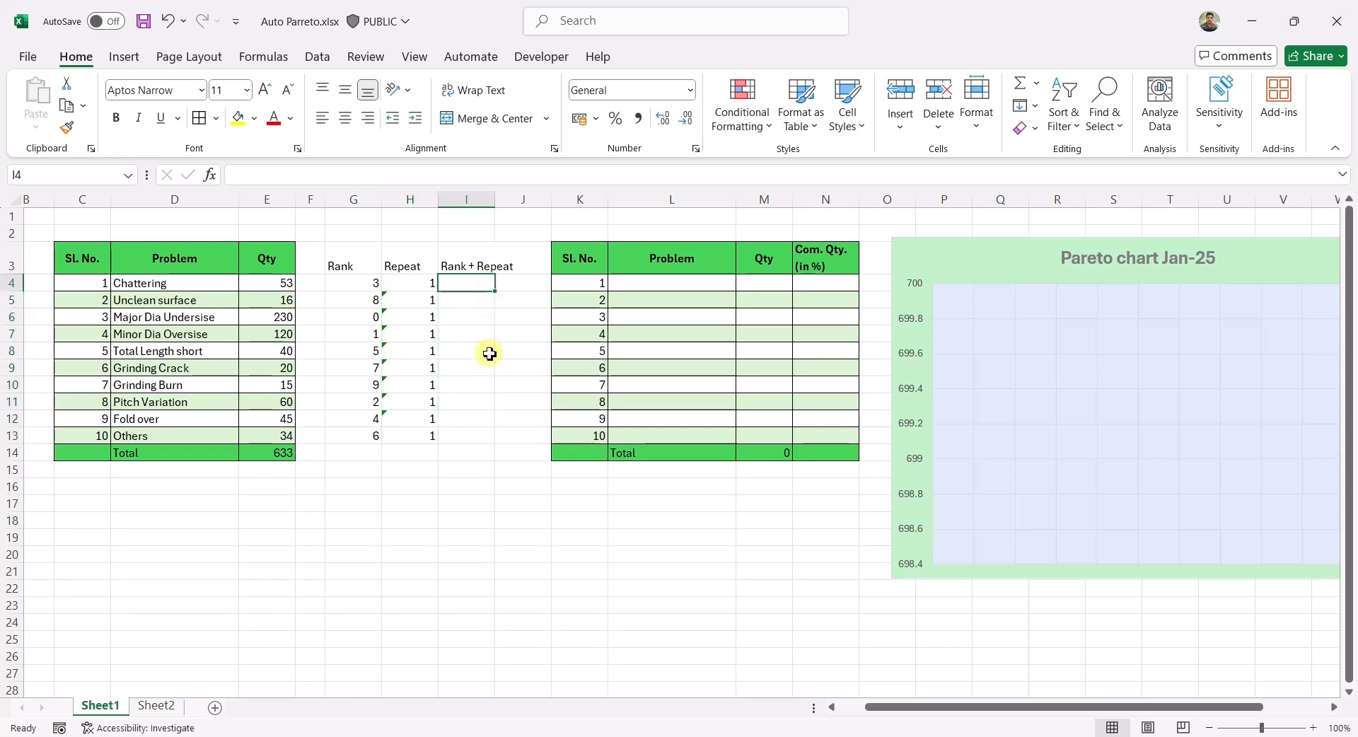
left_click(431, 384)
left_click(419, 283)
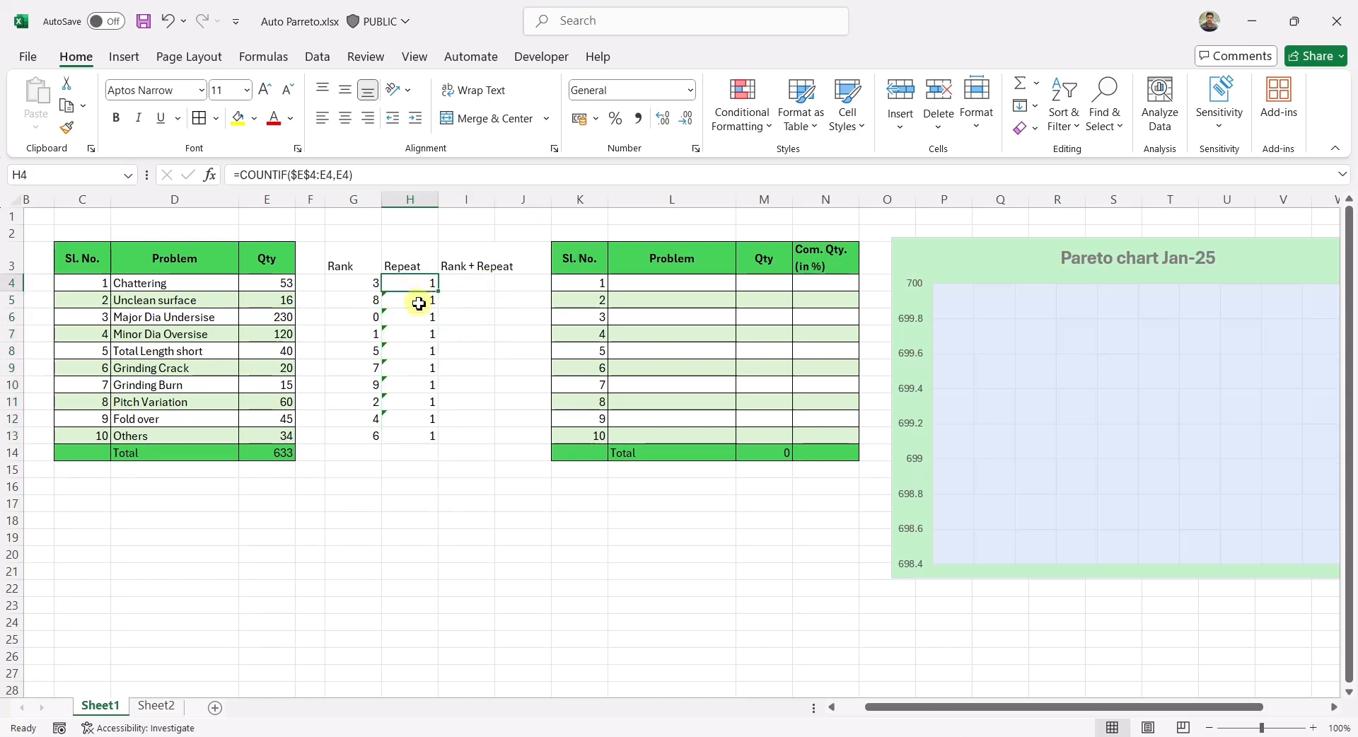
left_click(417, 317)
left_click(416, 368)
left_click(417, 402)
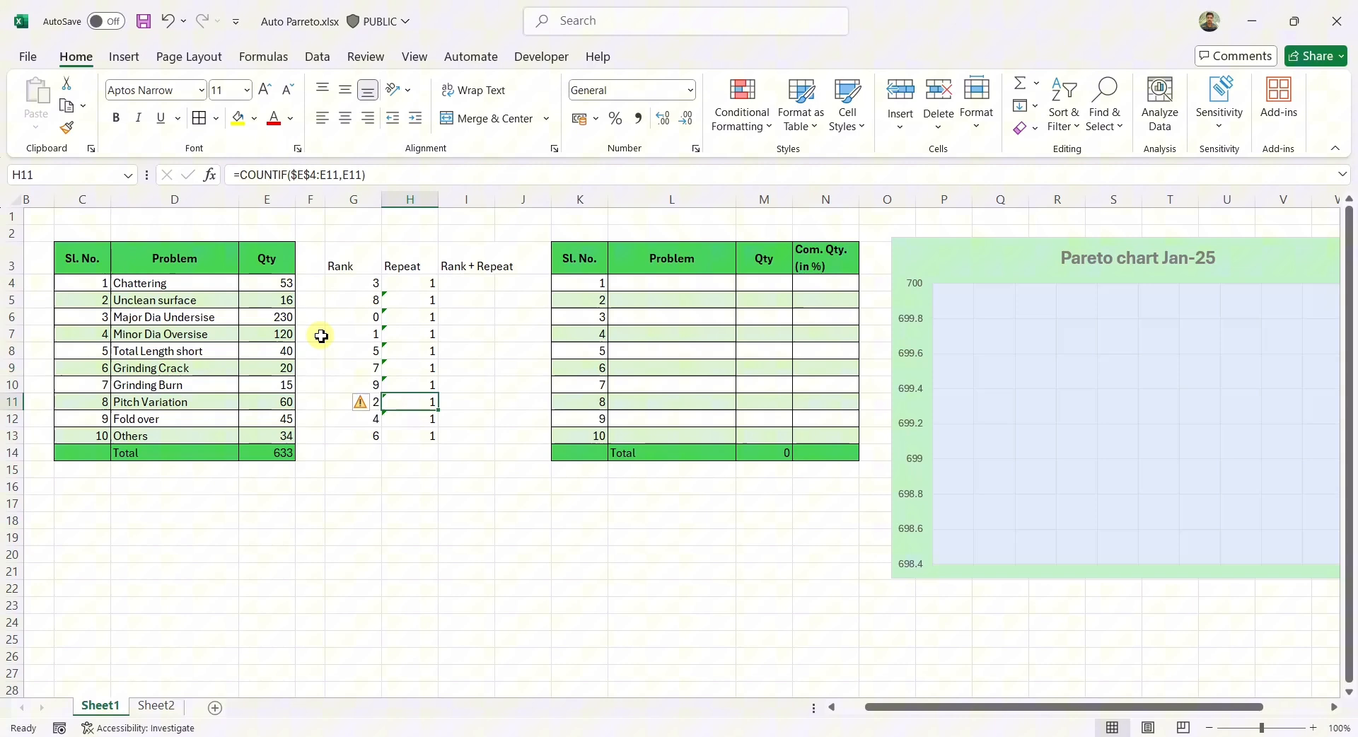
left_click(280, 286)
left_click(277, 357)
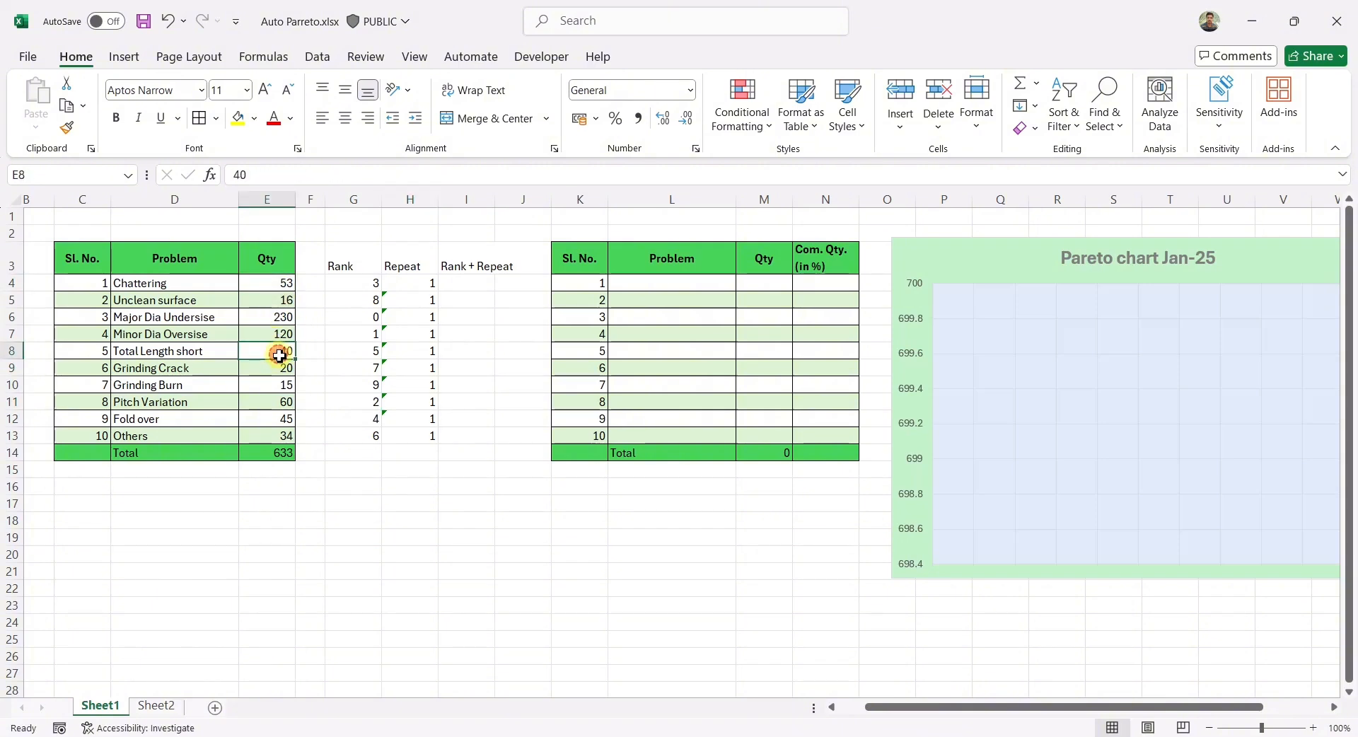
left_click(282, 368)
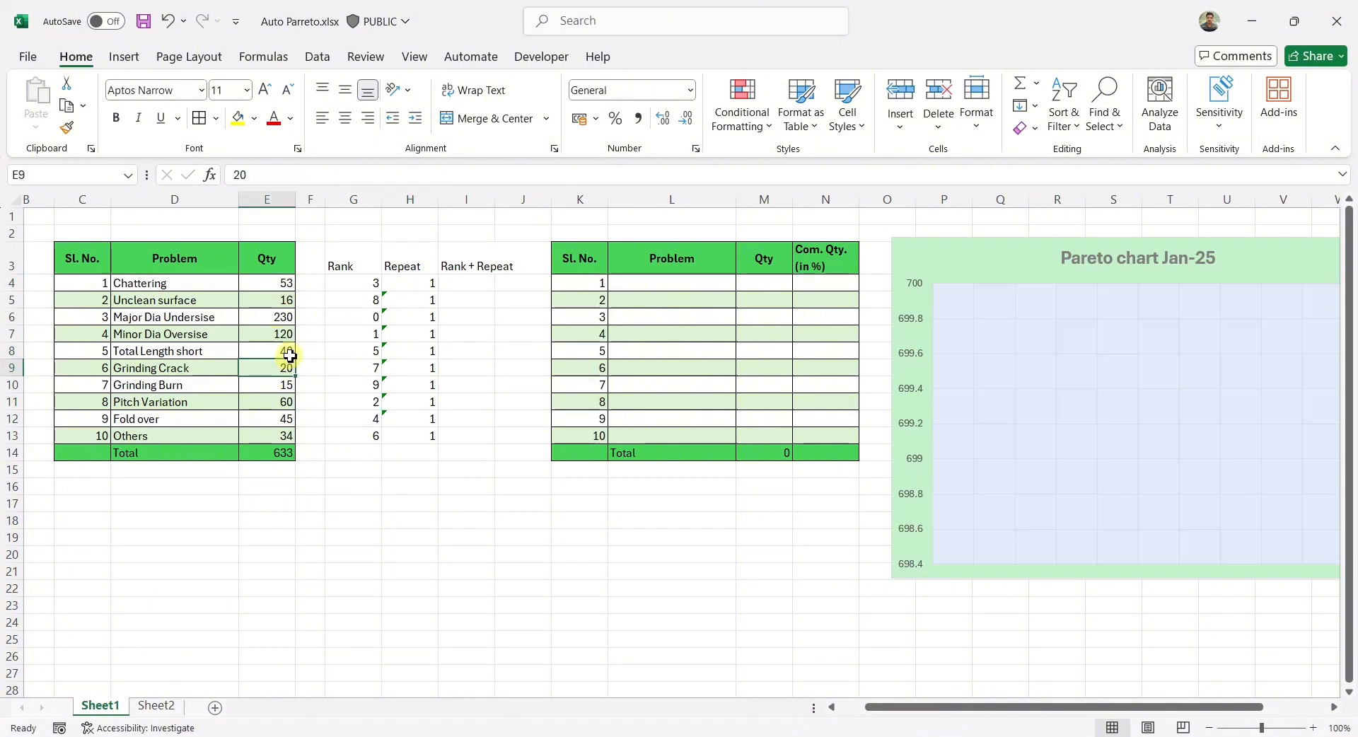
Set the Total Length short quantity in E8 to 20 to test the Repeat value for Grinding Crack in H9
left_click(285, 352)
type("20")
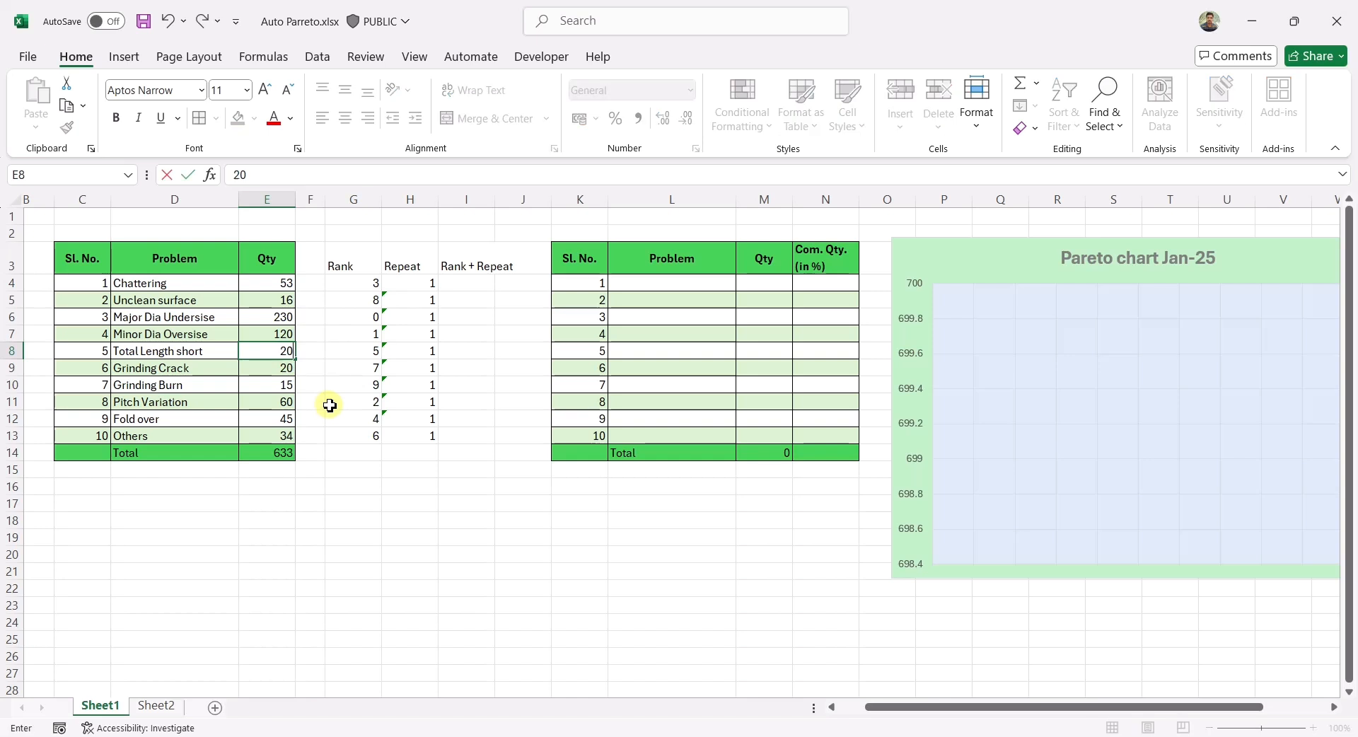
key("Return")
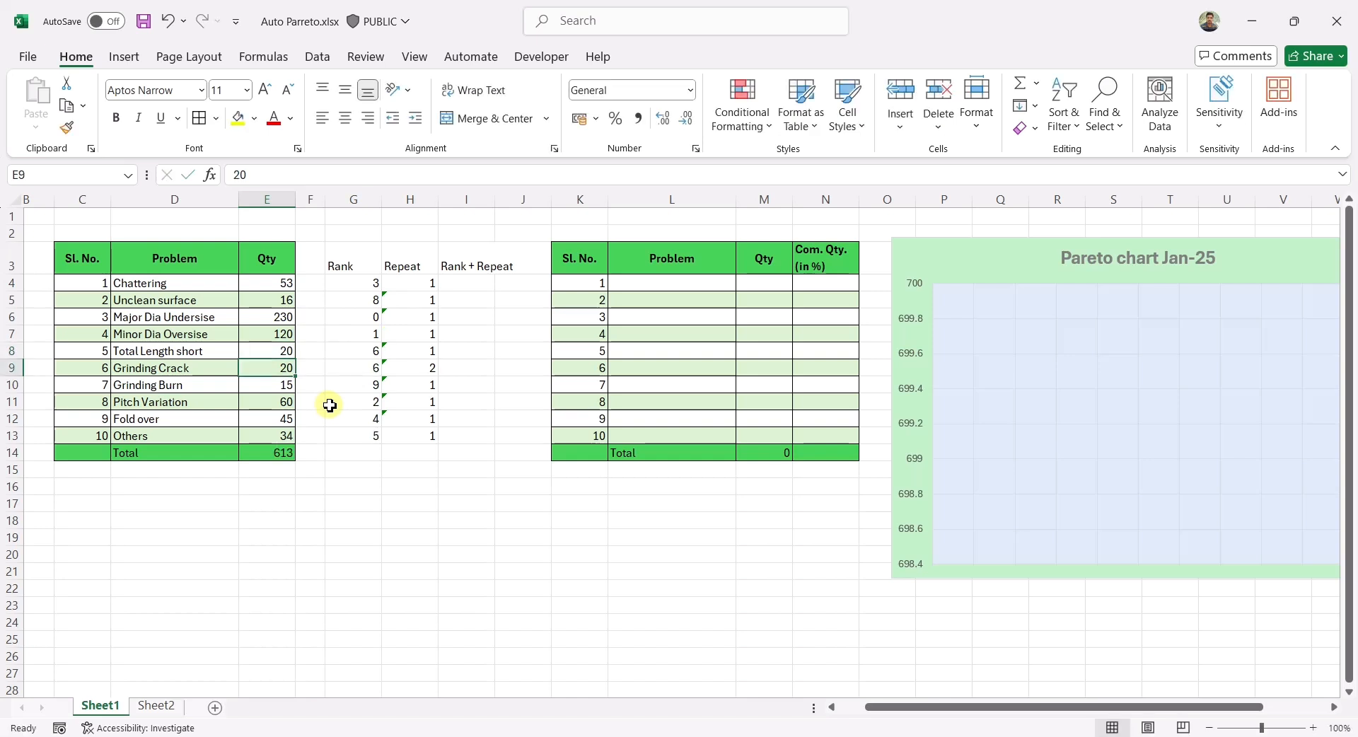
left_click(428, 367)
Restore the Total Length short quantity in E8 to 40
left_click(277, 357)
type("40")
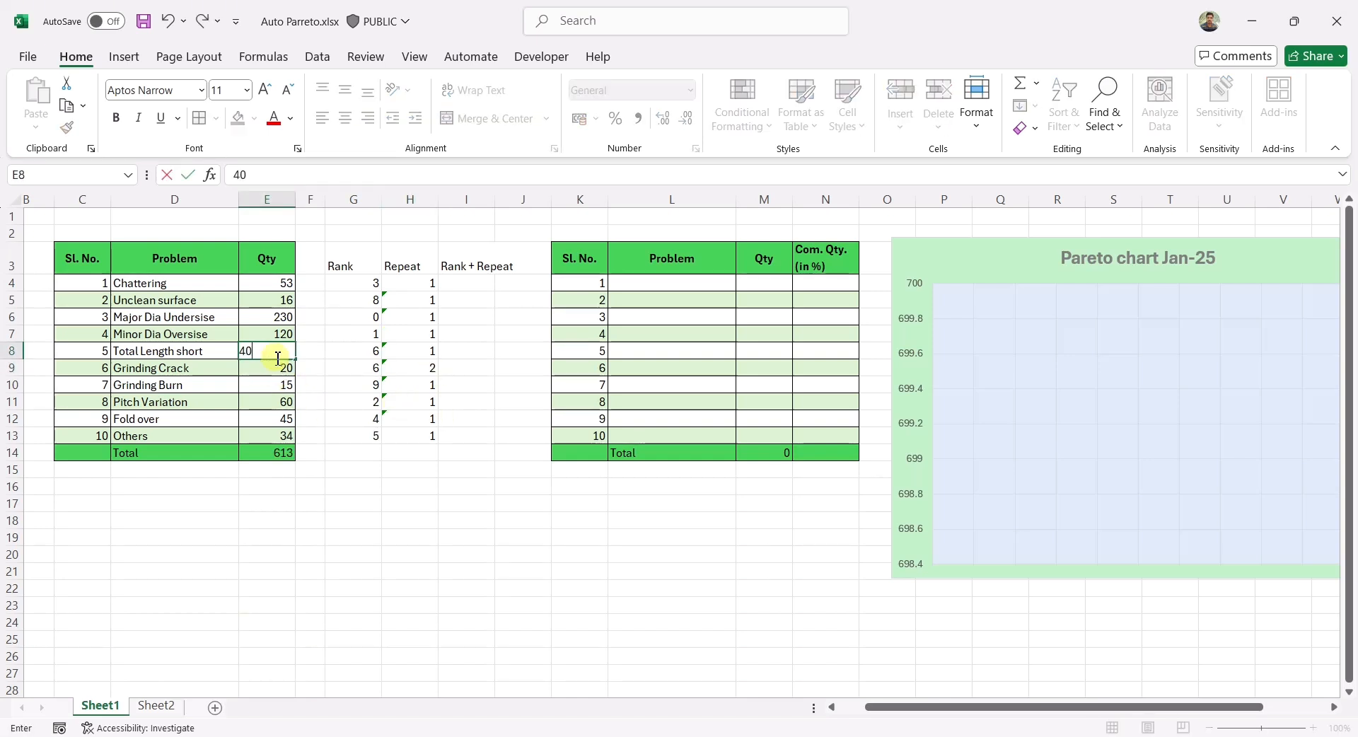
key("Return")
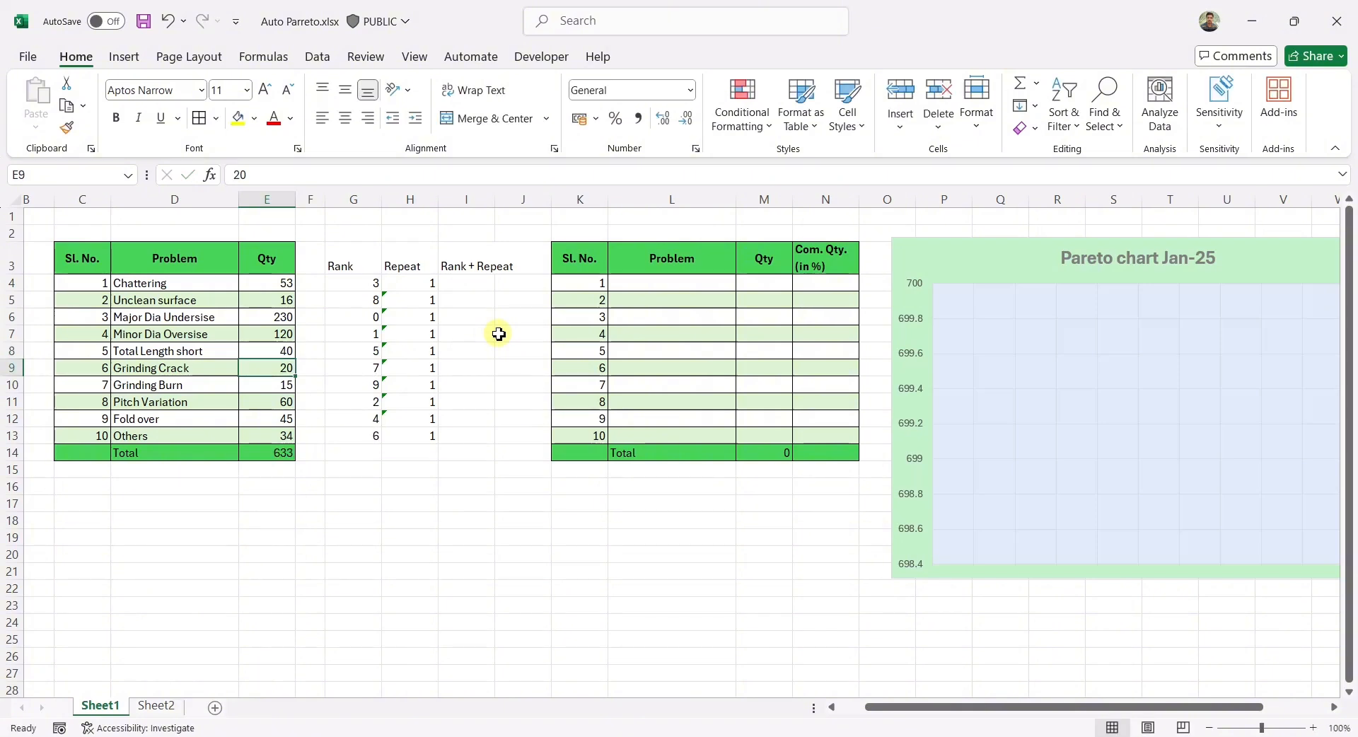
Enter =G4+H4 in the first Rank + Repeat cell, I4, and fill it down to I13
left_click(480, 286)
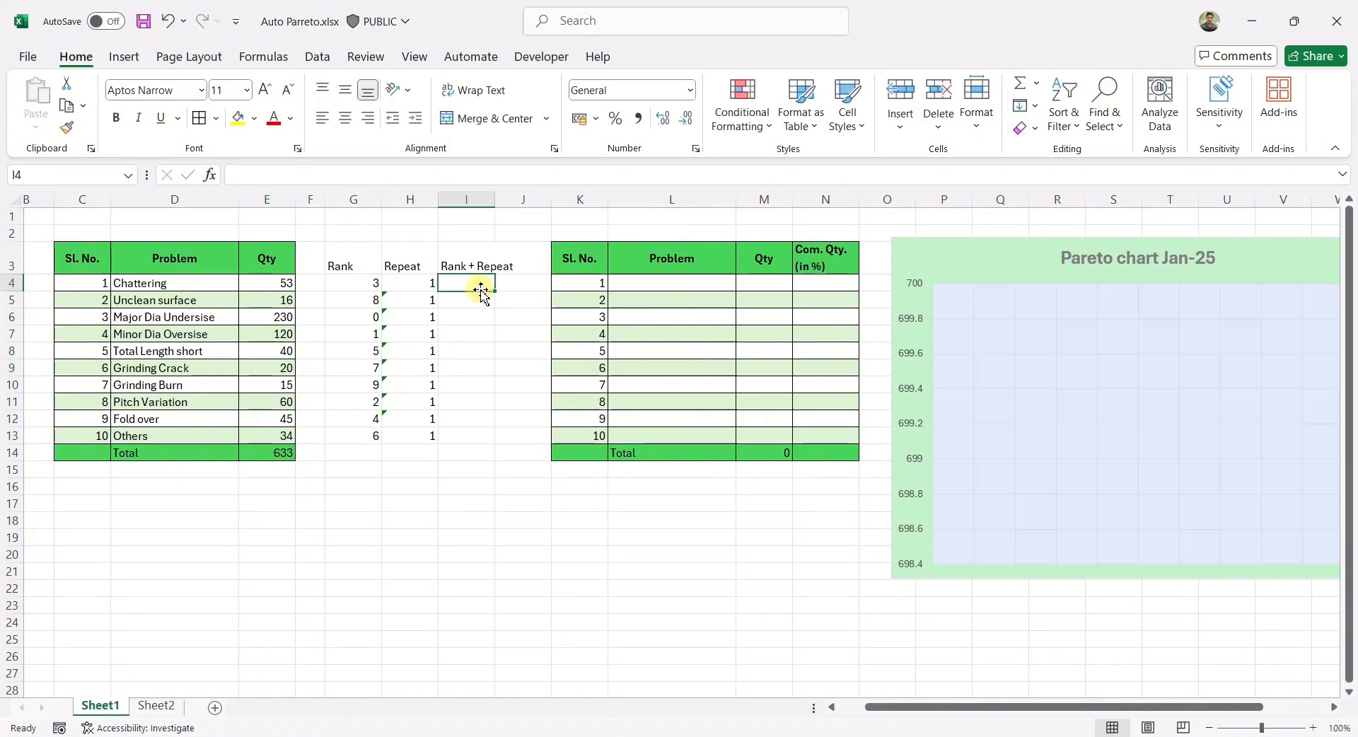
type("=")
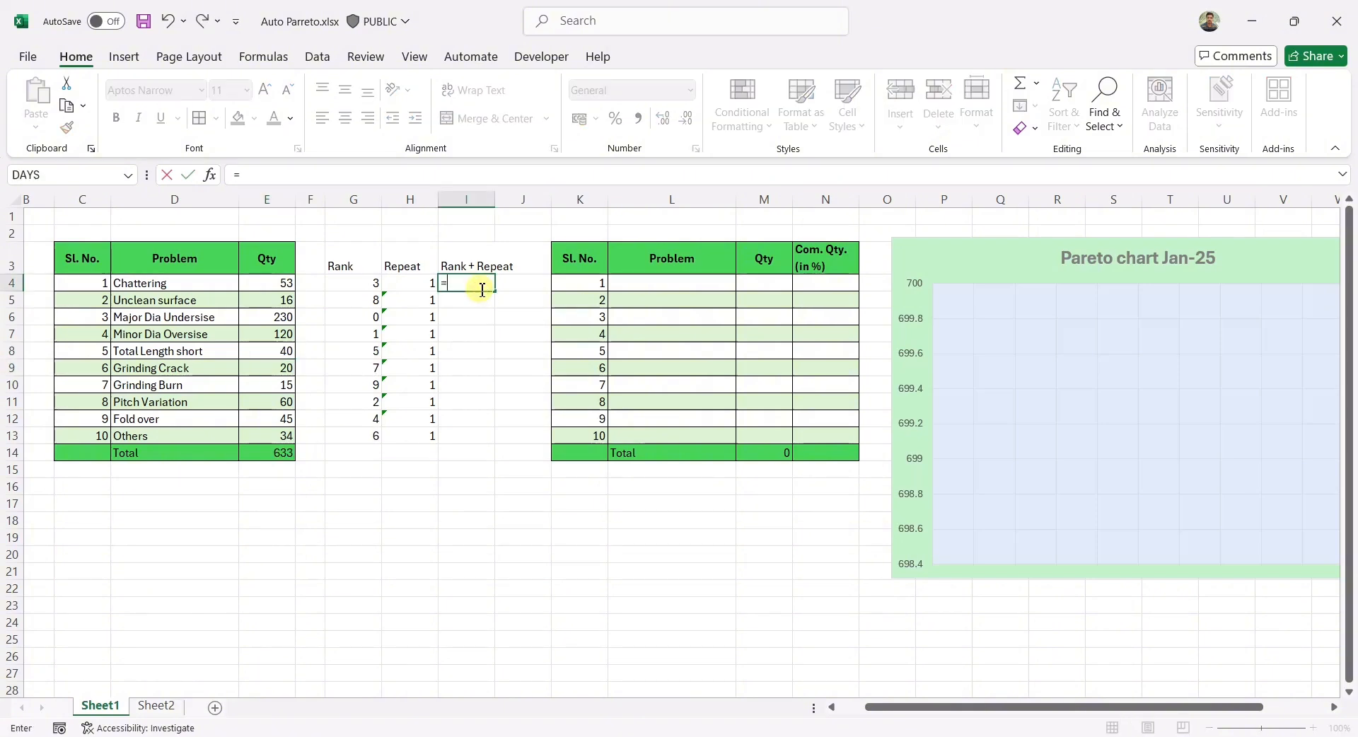
left_click(377, 283)
type("+")
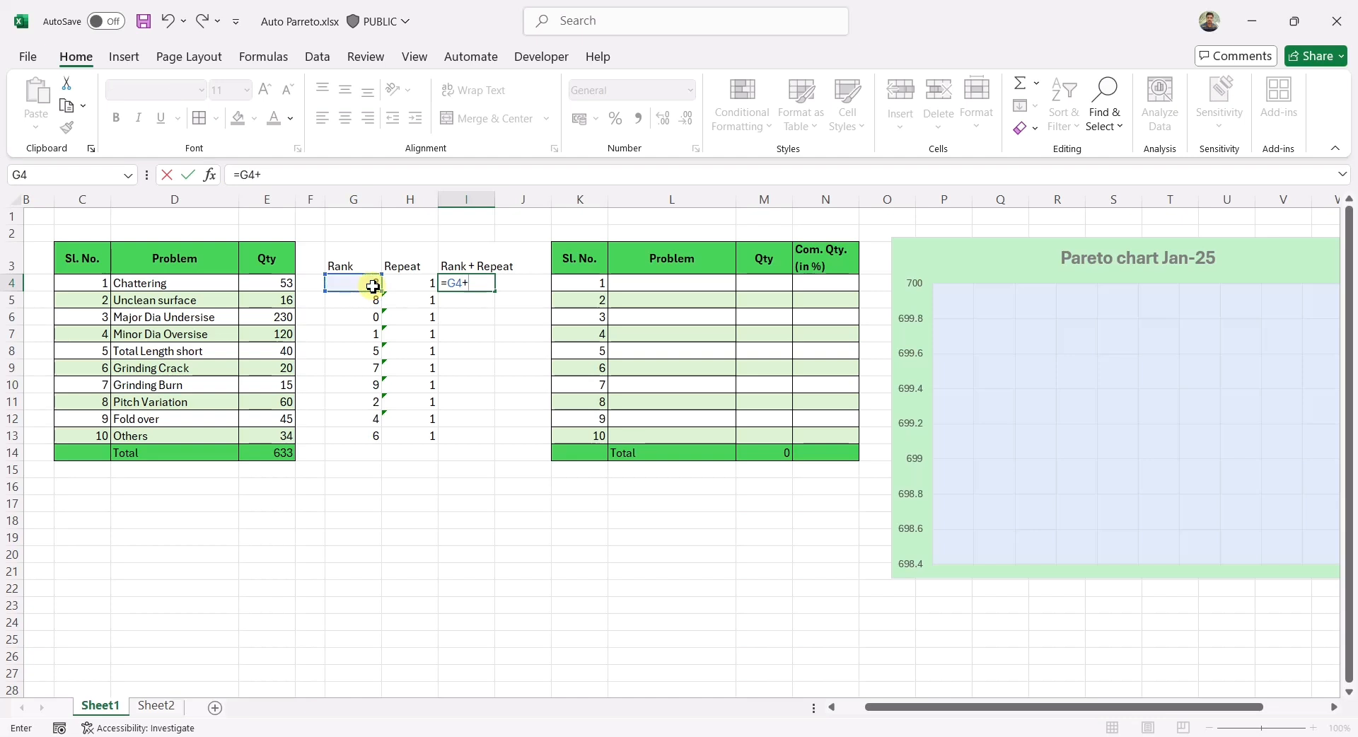
left_click(399, 283)
key("Return")
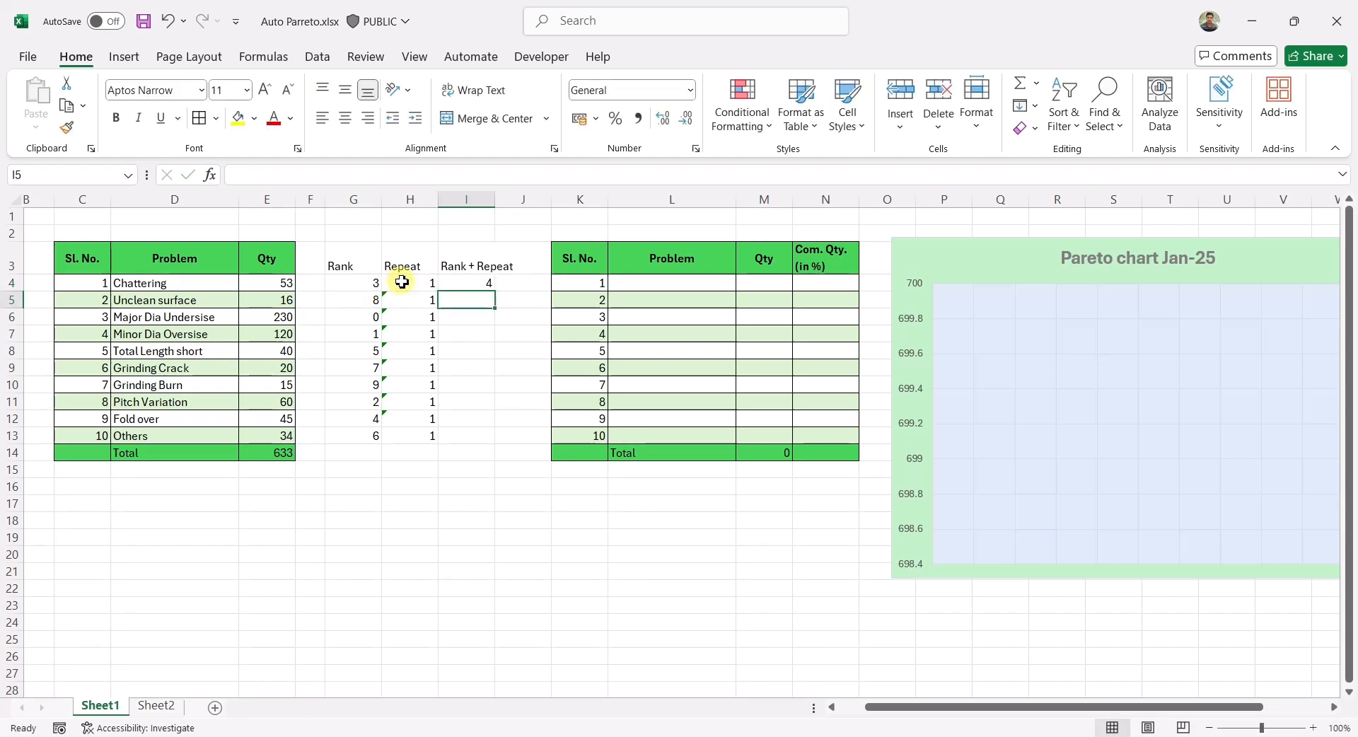
left_click_drag(482, 283, 457, 444)
key("ctrl+d")
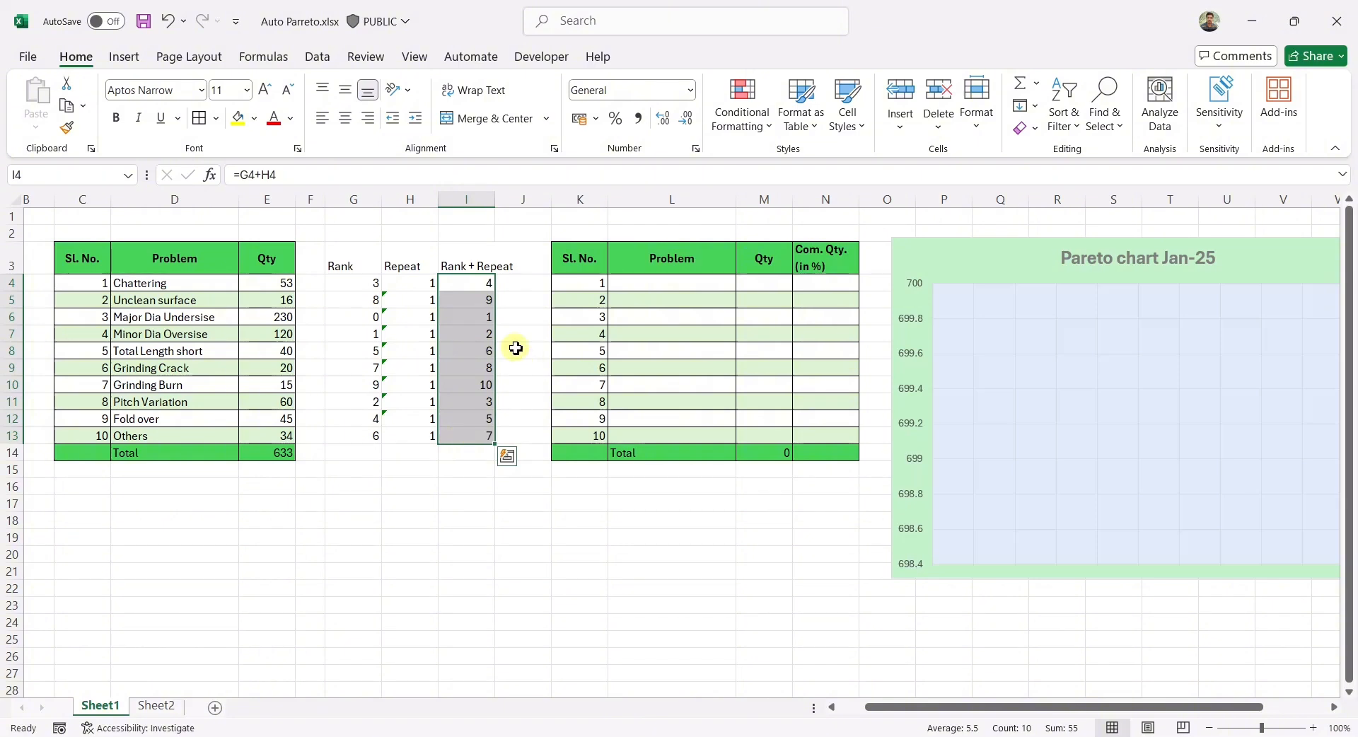
Compare the Rank + Repeat values in I4:I13 with the serial numbers of the sorted table in K4:K13
left_click(476, 286)
left_click_drag(477, 286, 483, 433)
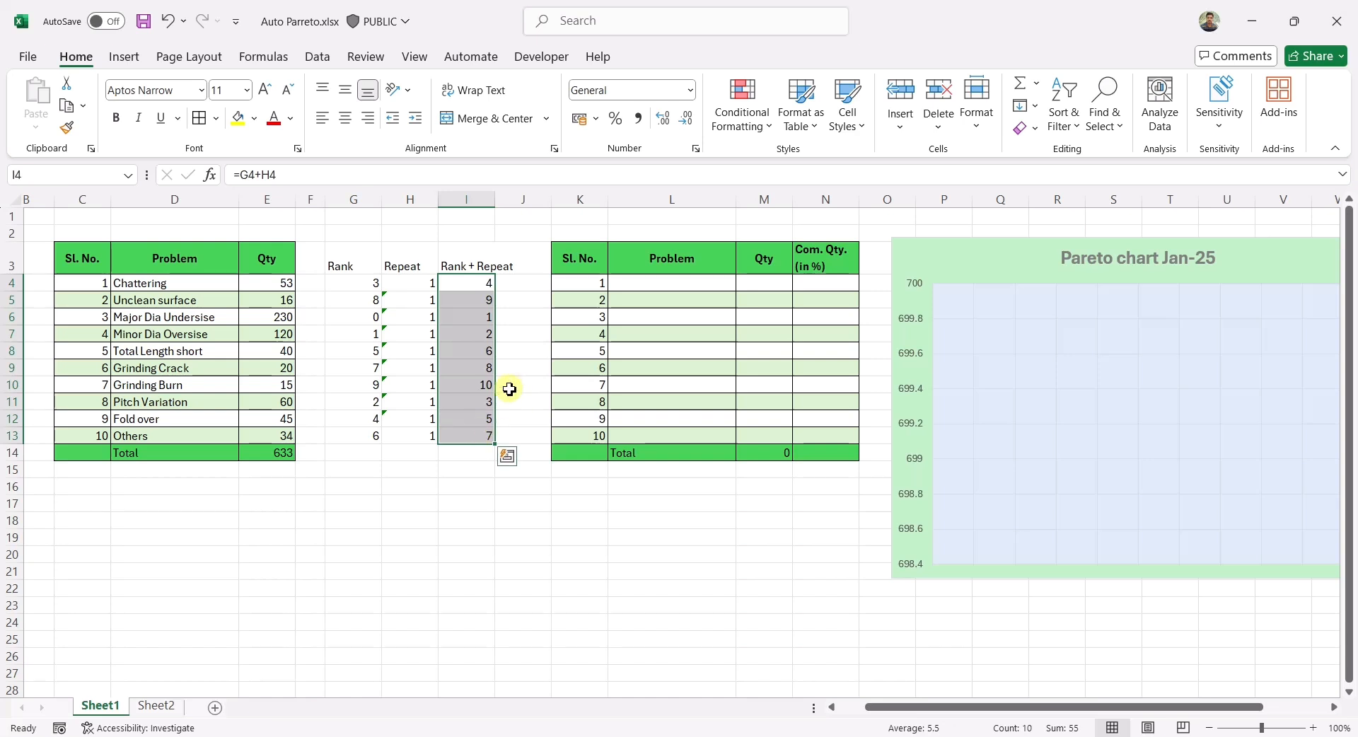
left_click_drag(591, 283, 598, 429)
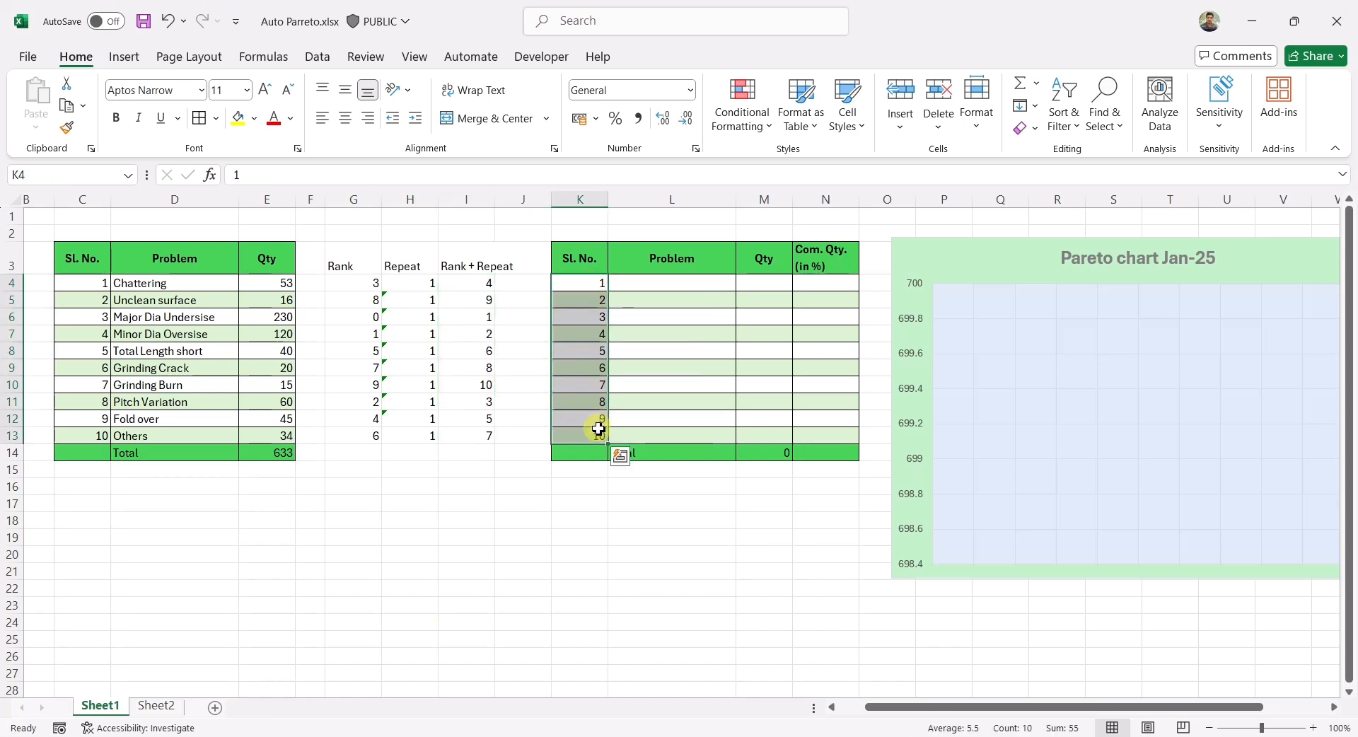
Start an INDEX formula in L4 over D4:E13, with a MATCH of K4 in the absolute range $I$4:$I$13 for the row
left_click(640, 288)
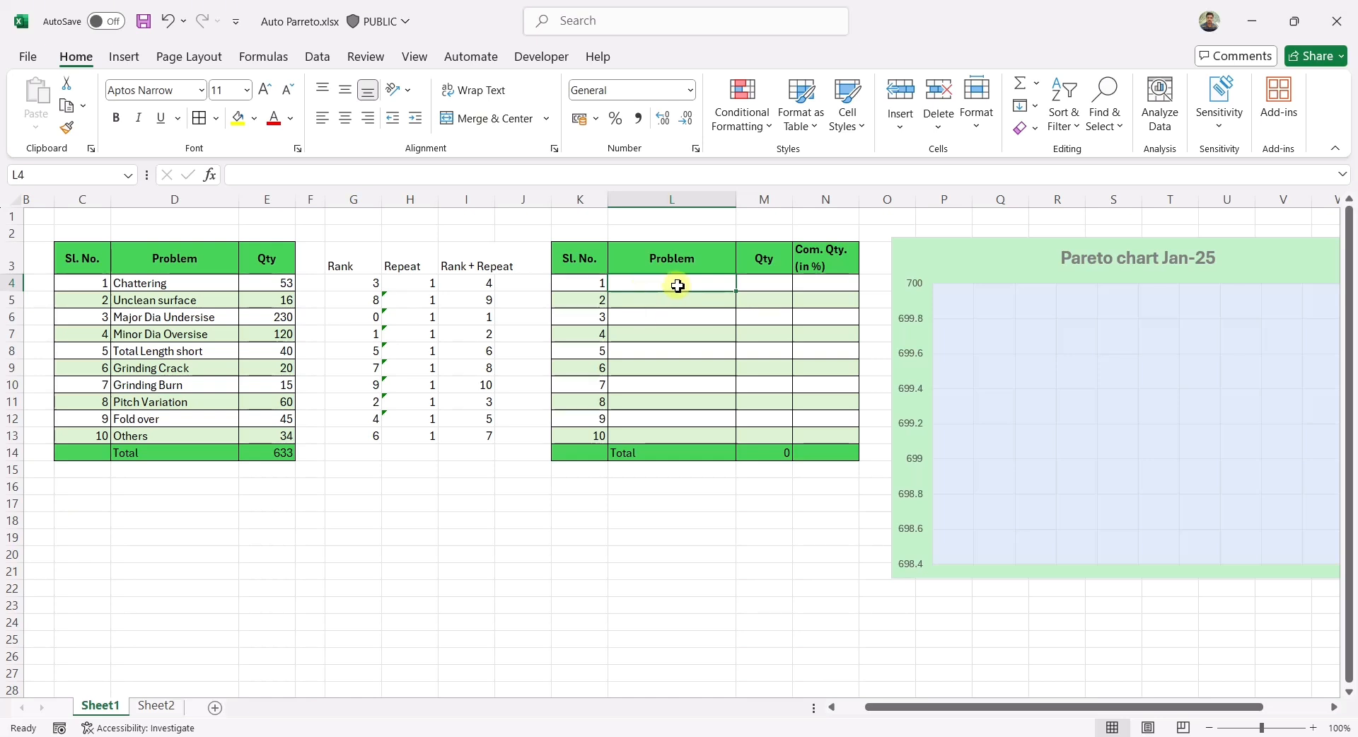
type("=")
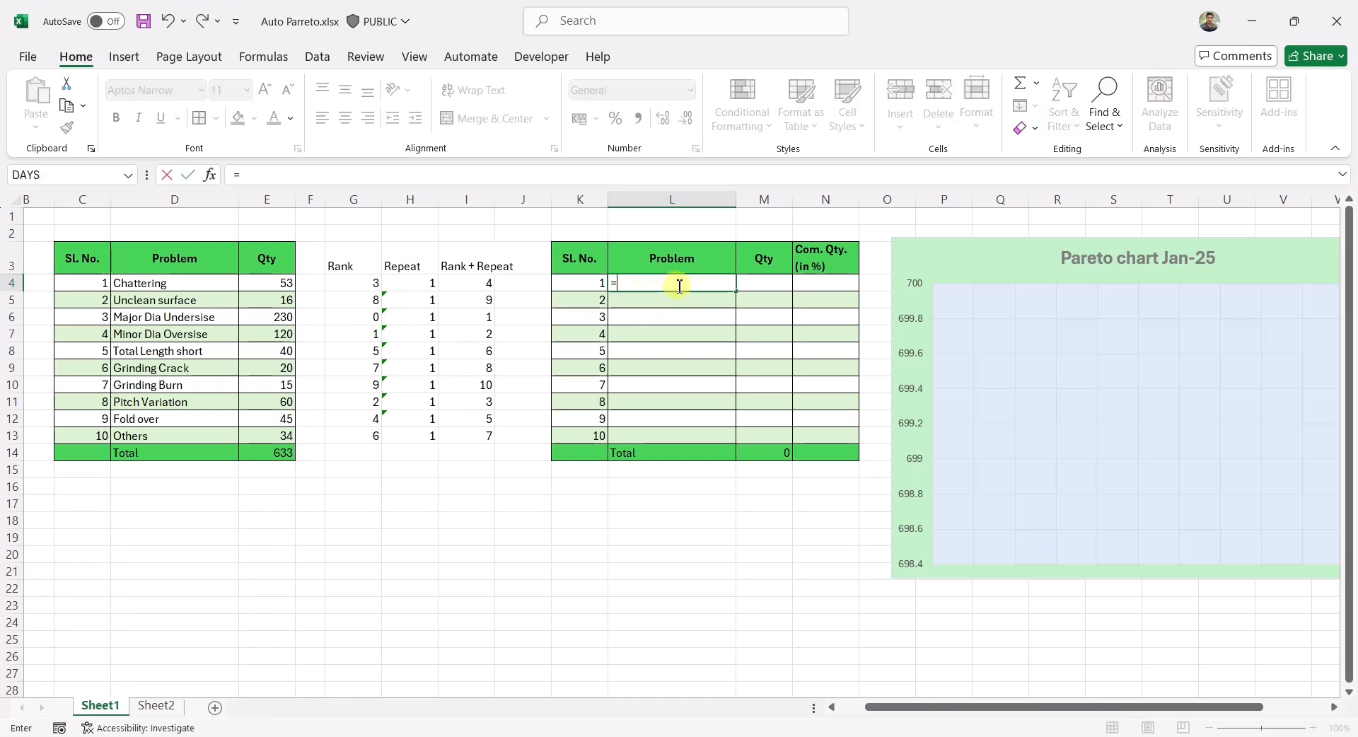
type("index(")
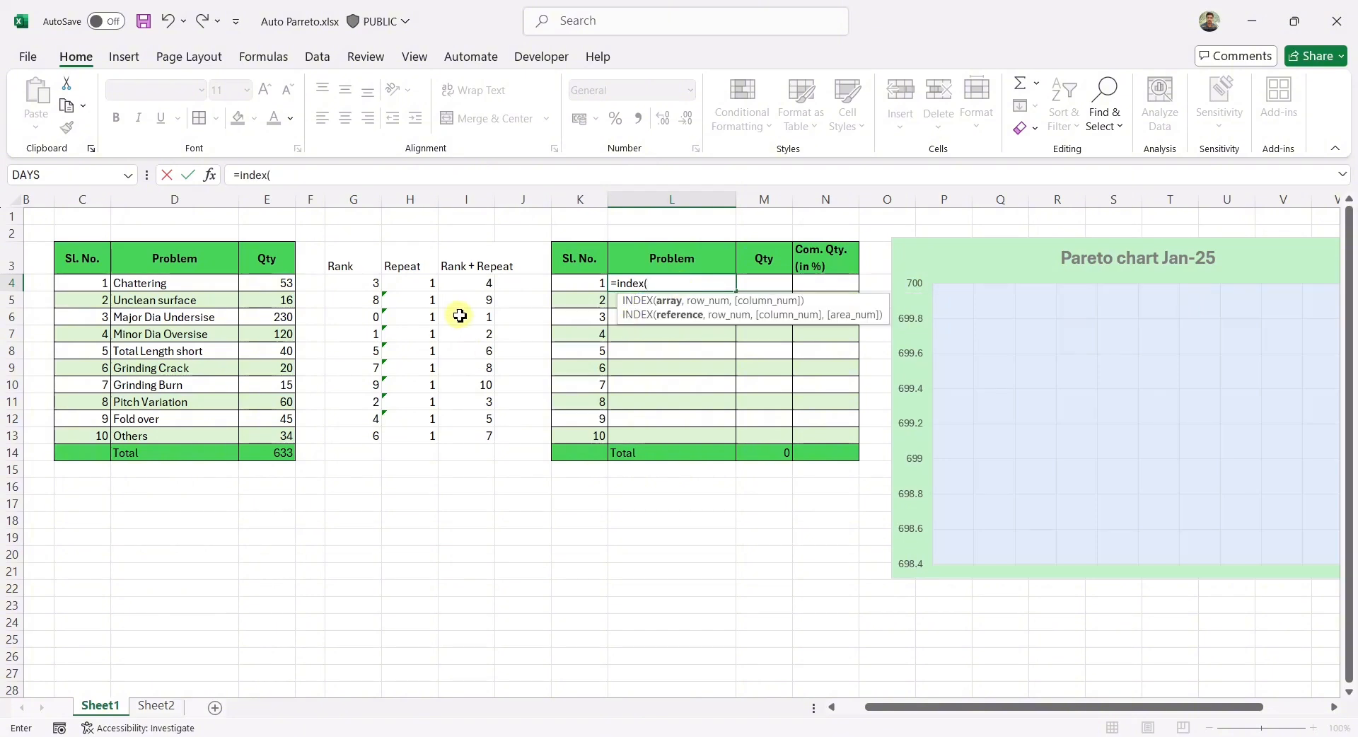
left_click_drag(167, 283, 272, 436)
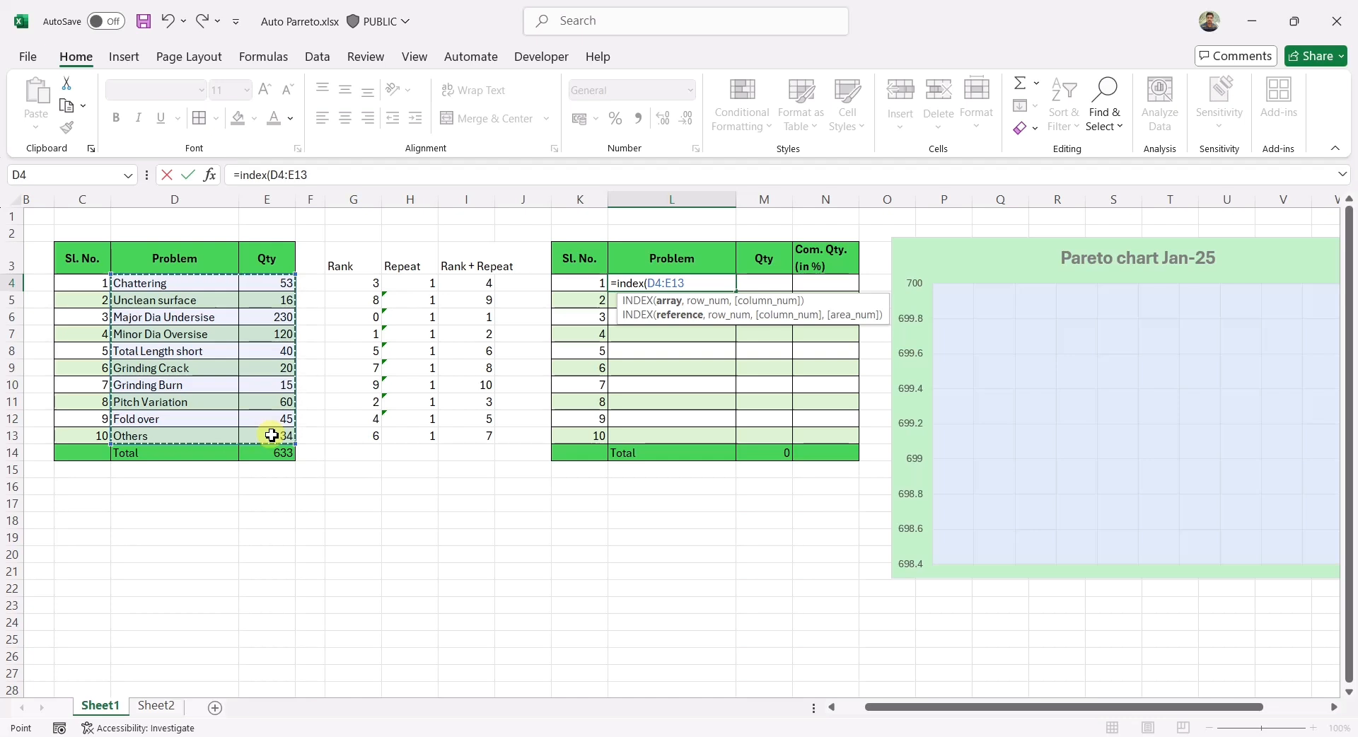
type(",")
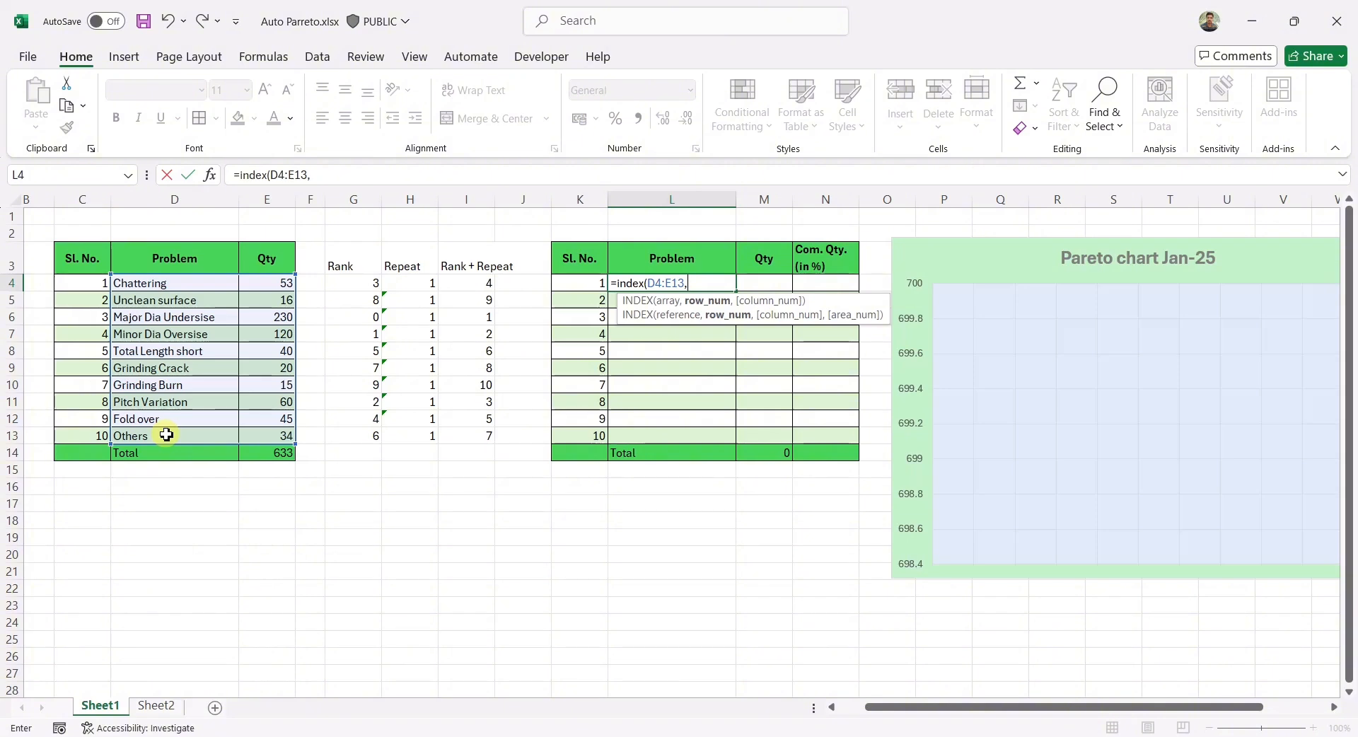
type("match")
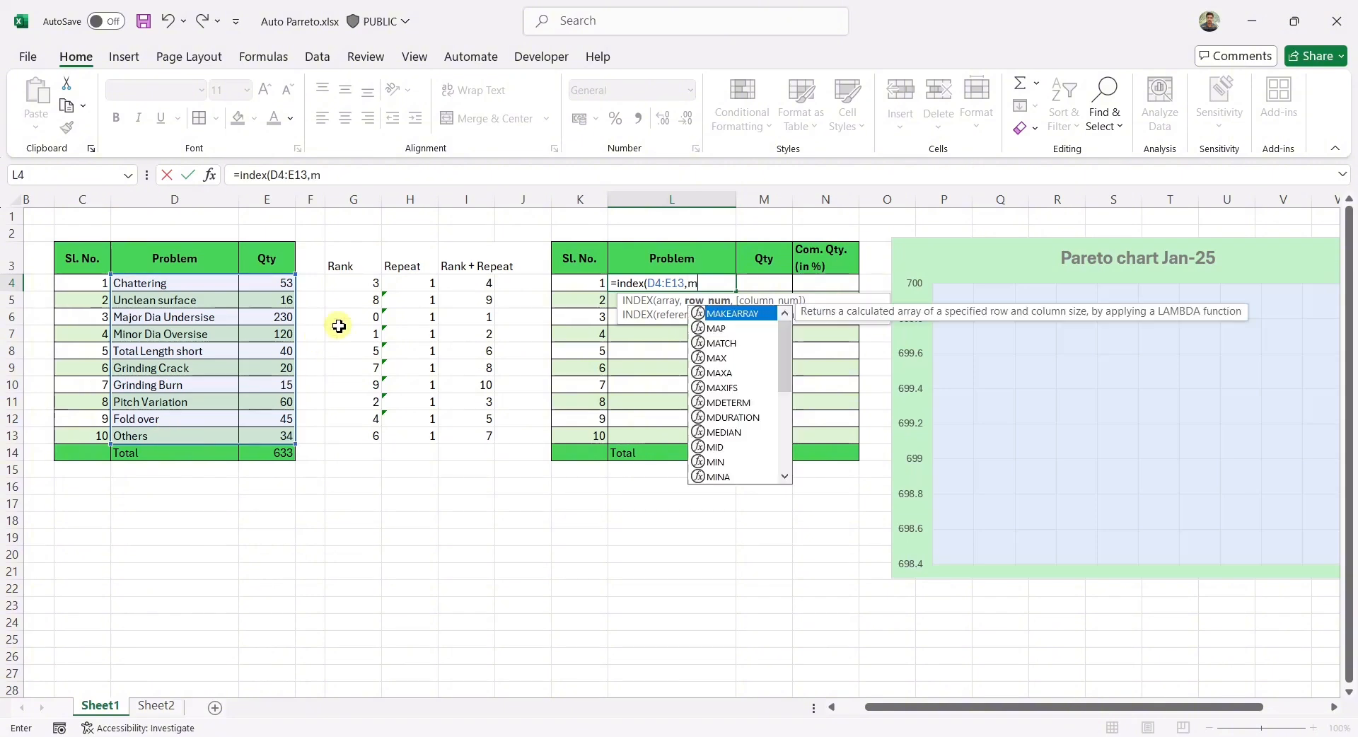
type("(")
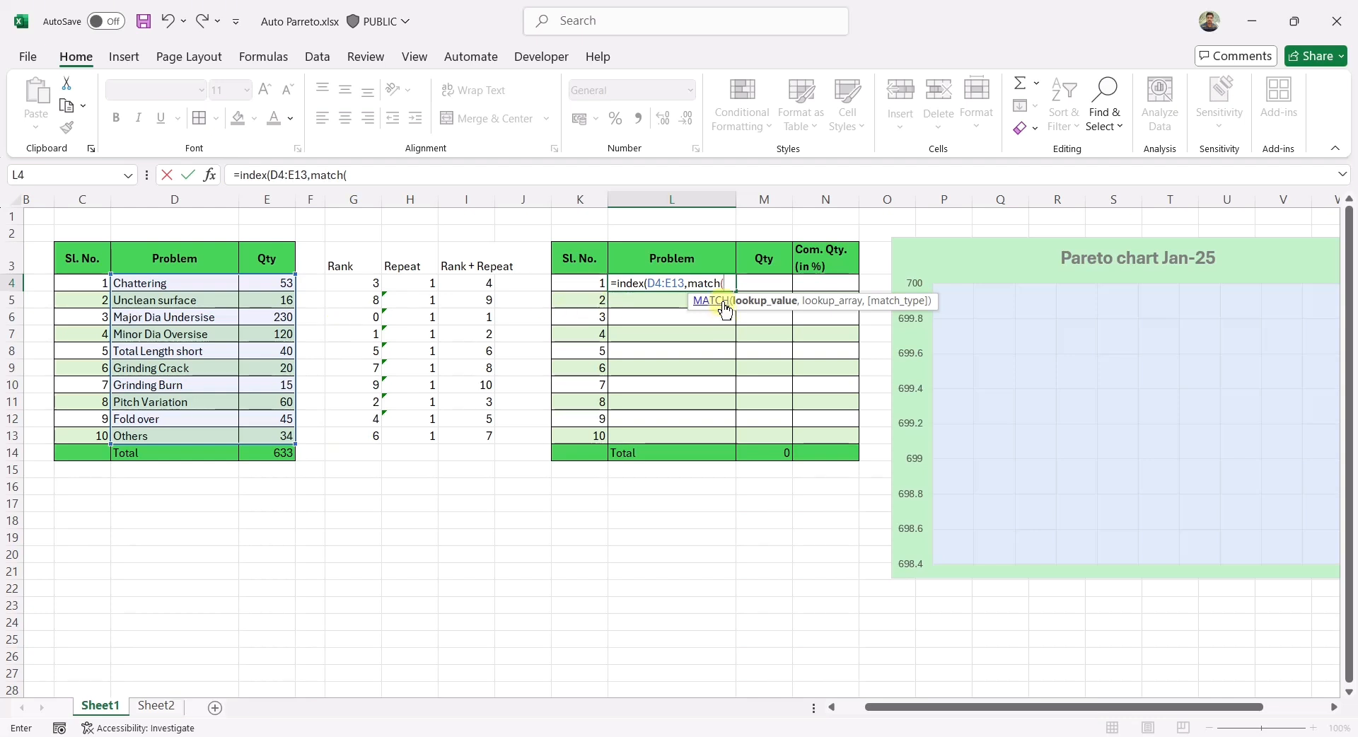
left_click(592, 283)
type(",")
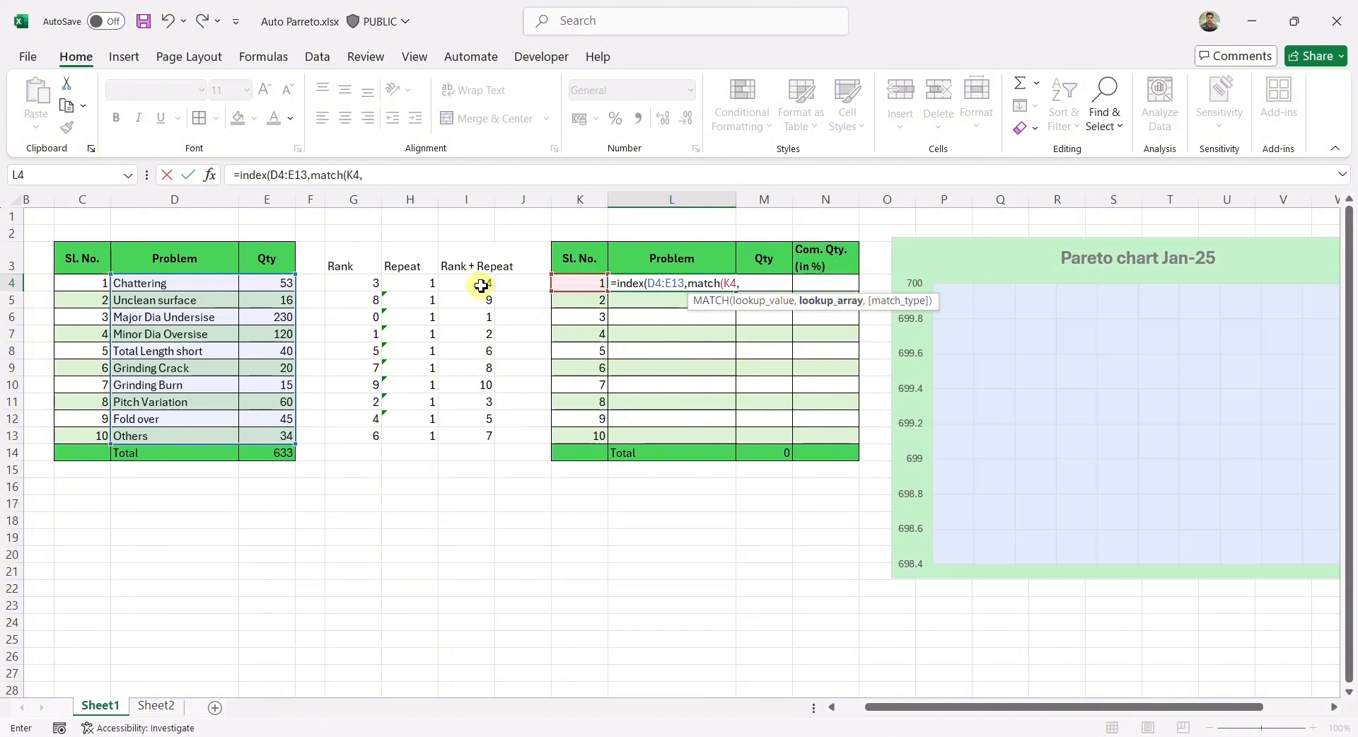
left_click_drag(480, 284, 492, 435)
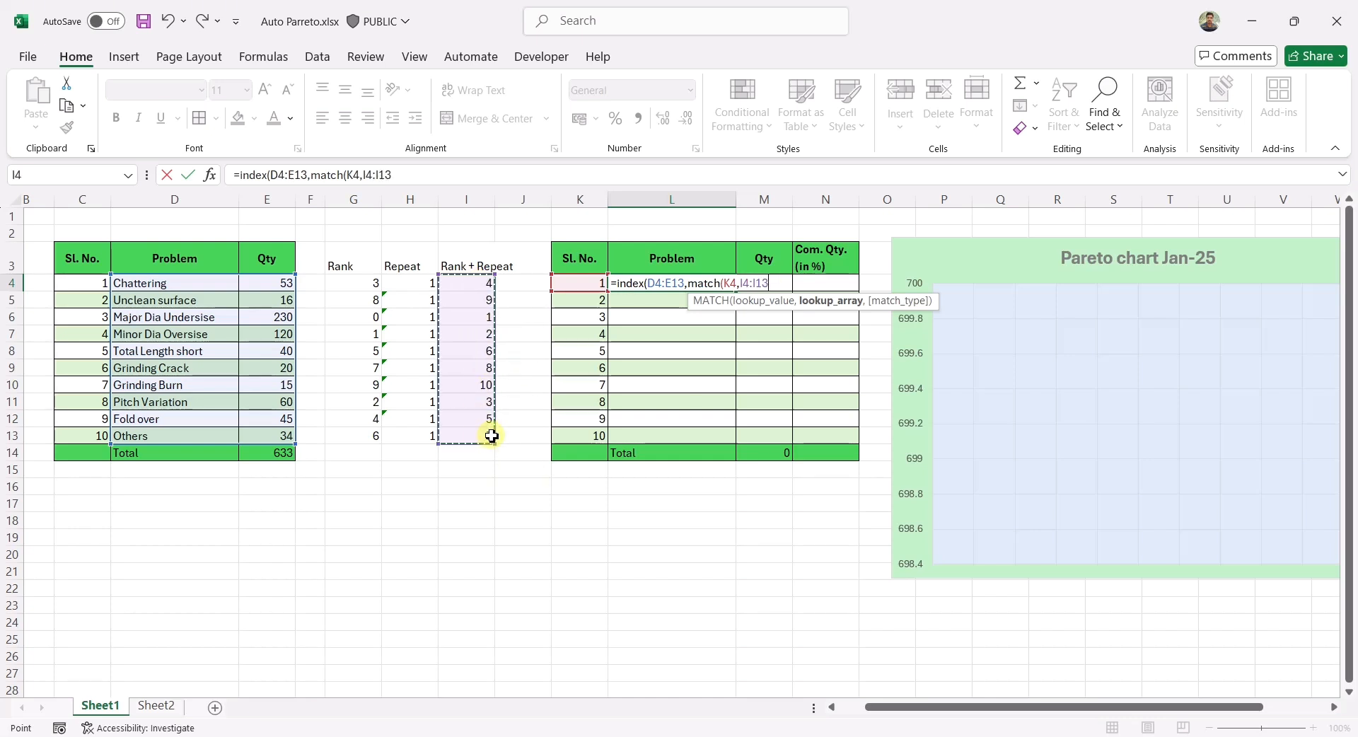
key("F4")
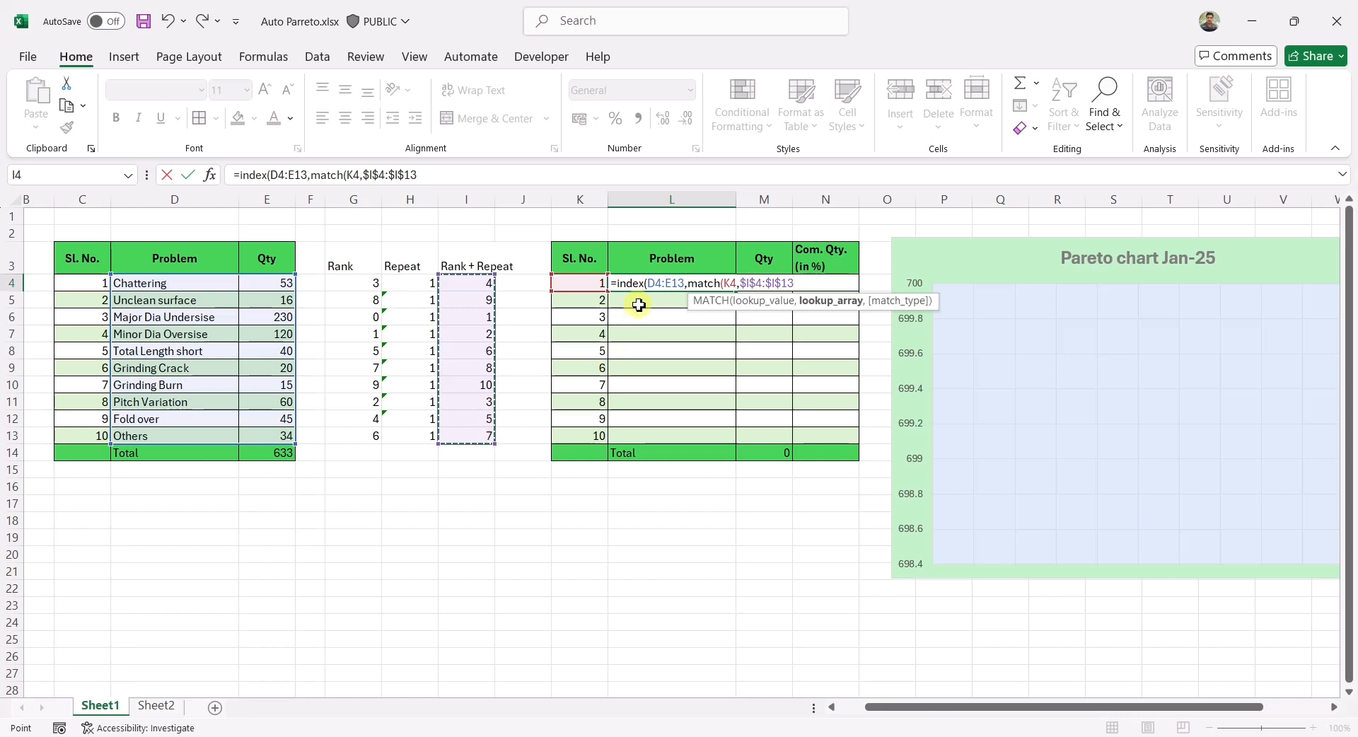
Make the INDEX array in the L4 formula absolute as $D$4:$E$13
left_click(655, 290)
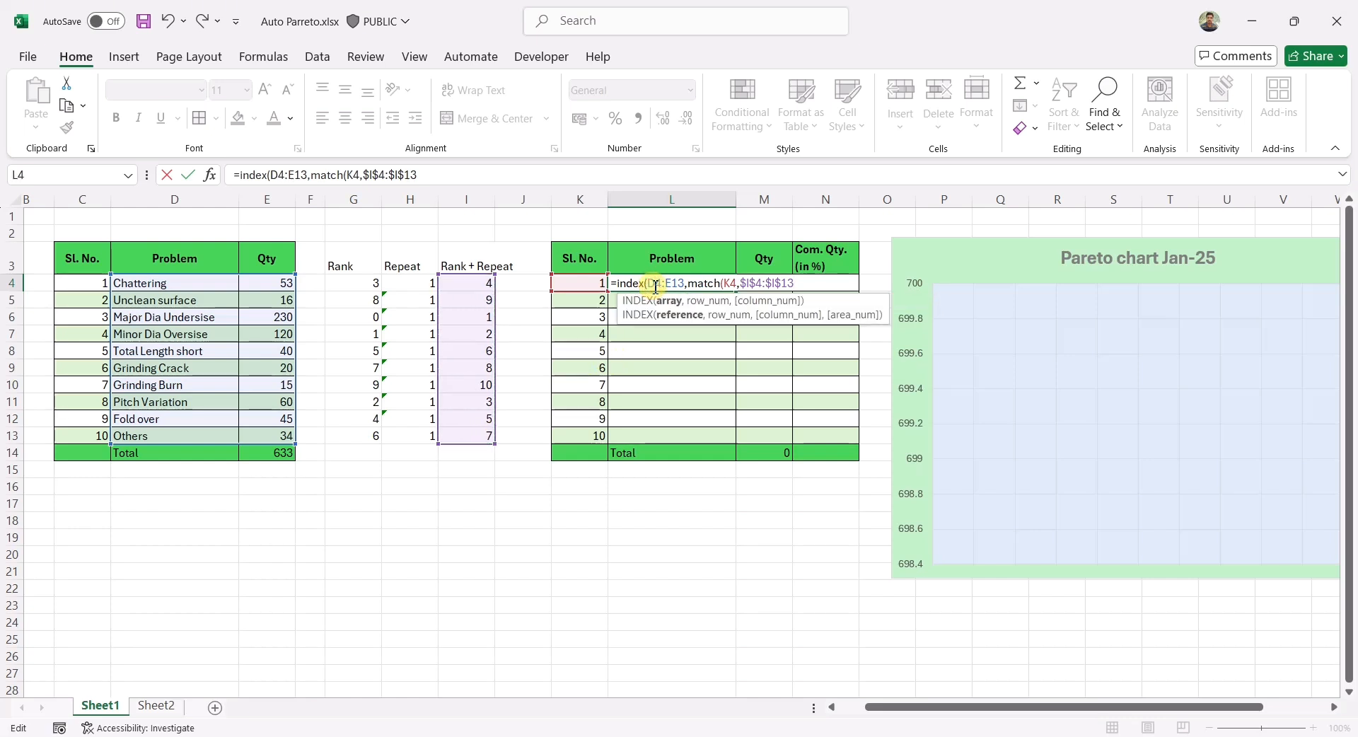
key("F4")
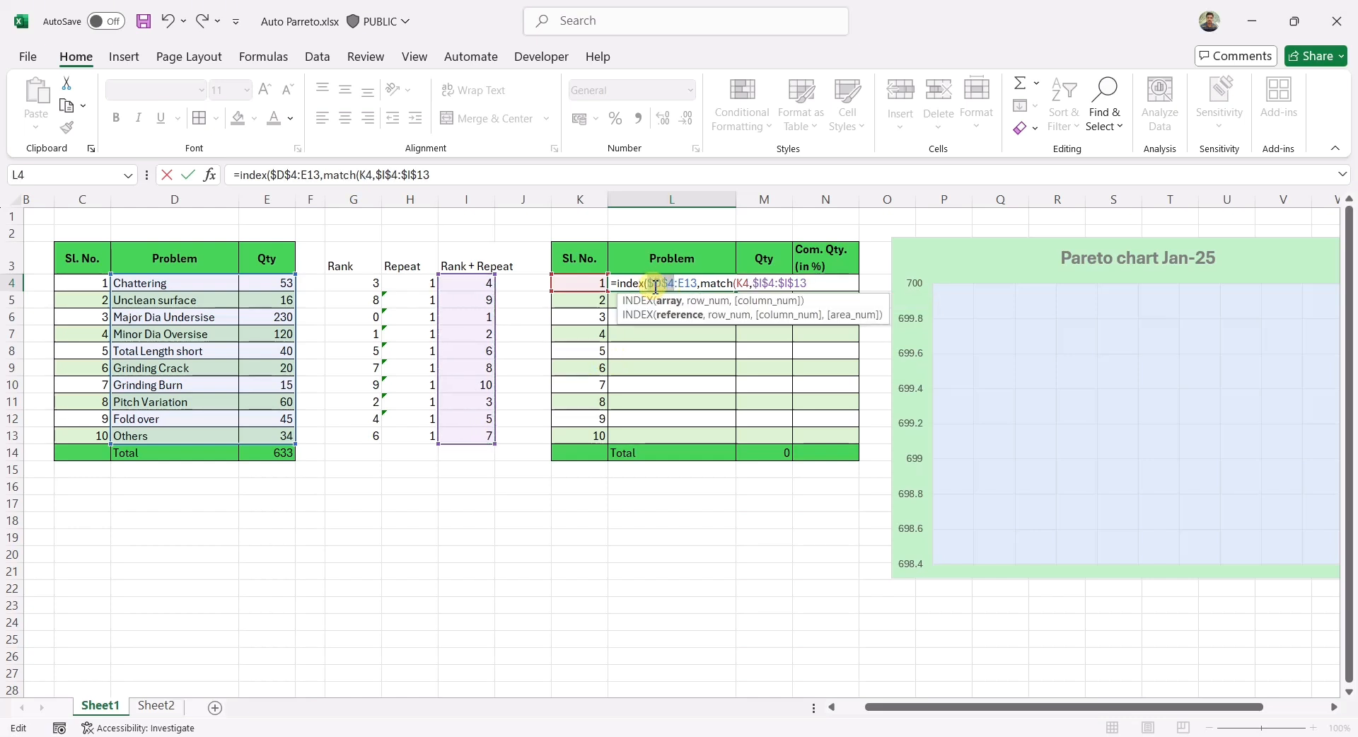
left_click(693, 284)
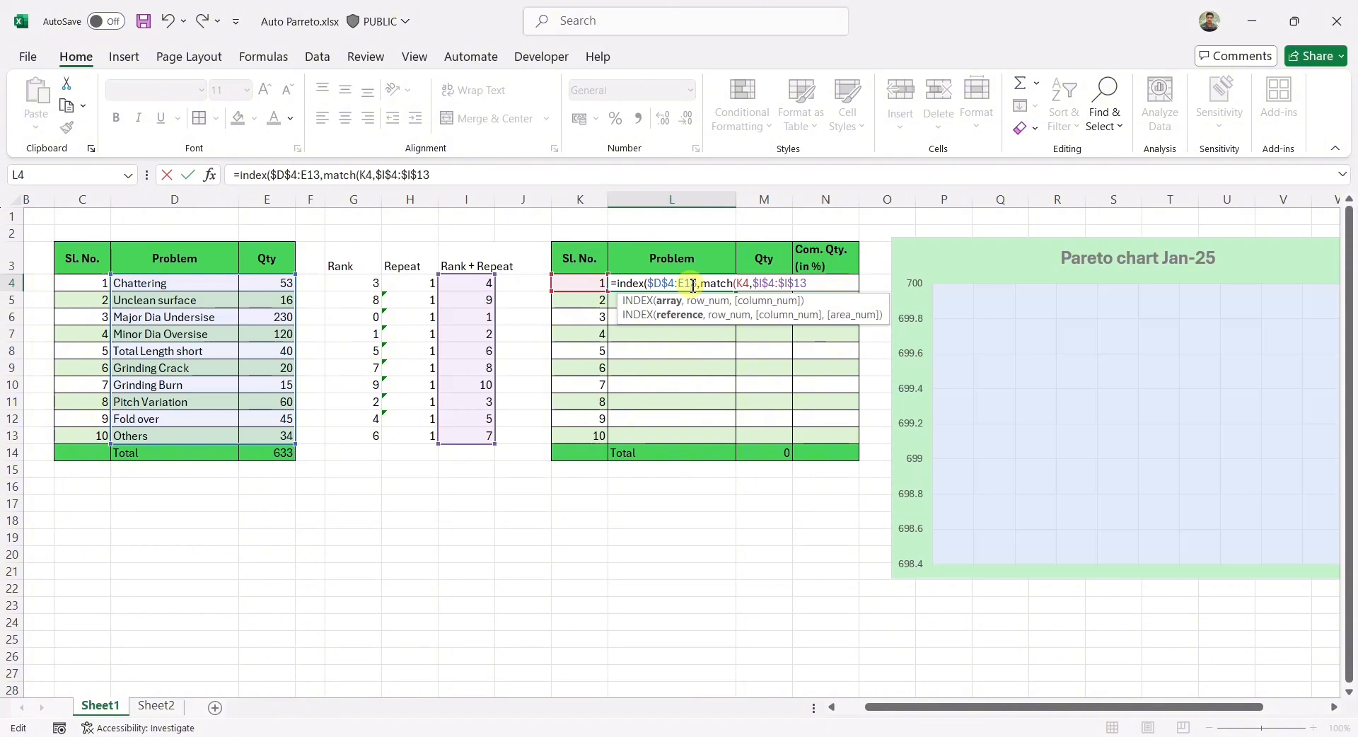
key("F4")
left_click(824, 284)
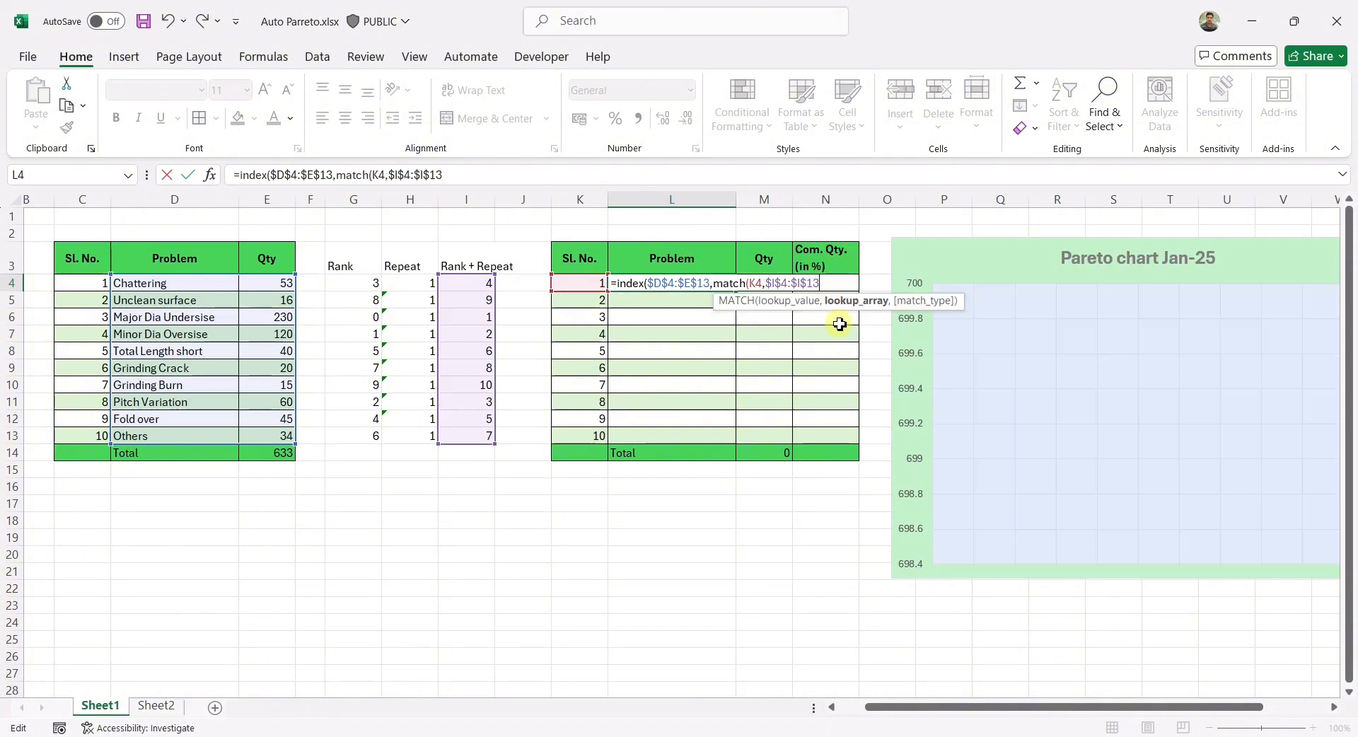
Complete the L4 formula with exact match type 0 and column number 1: =INDEX($D$4:$E$13,MATCH(K4,$I$4:$I$13,0),1)
type(",")
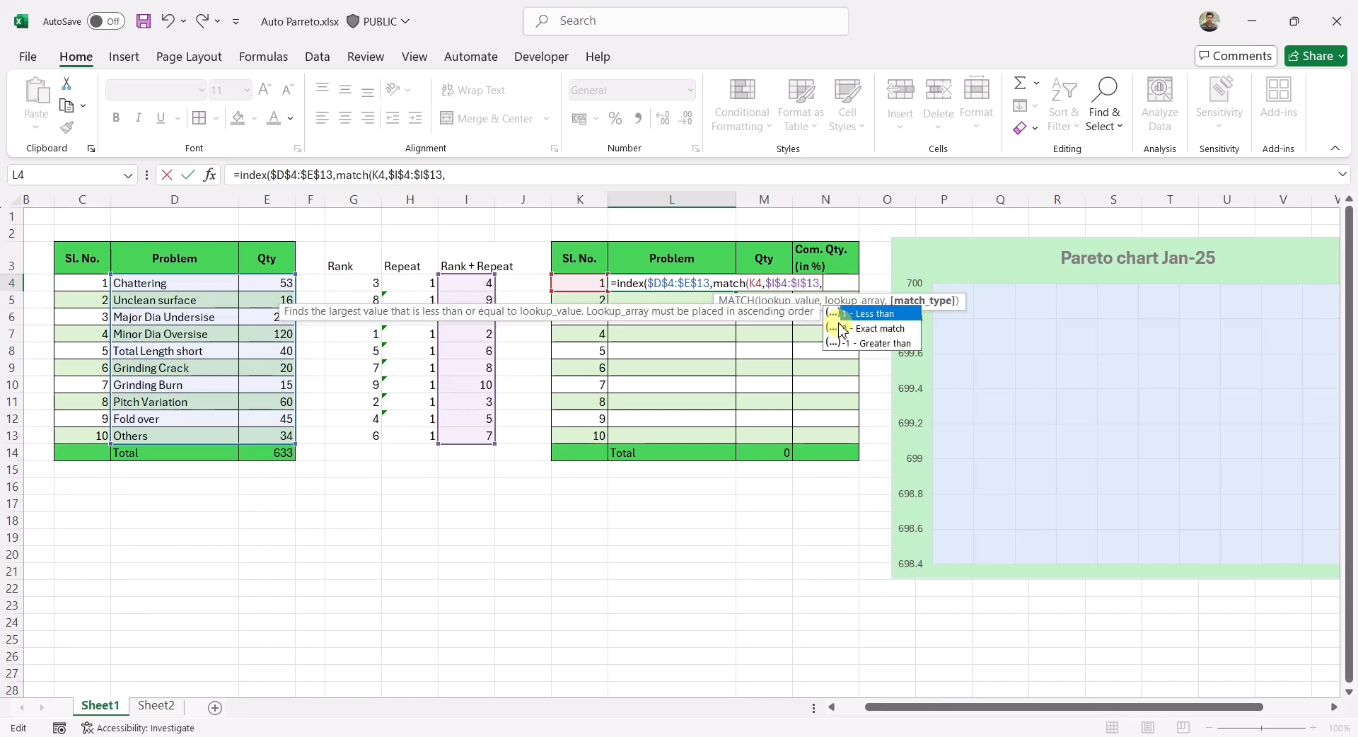
double_click(843, 328)
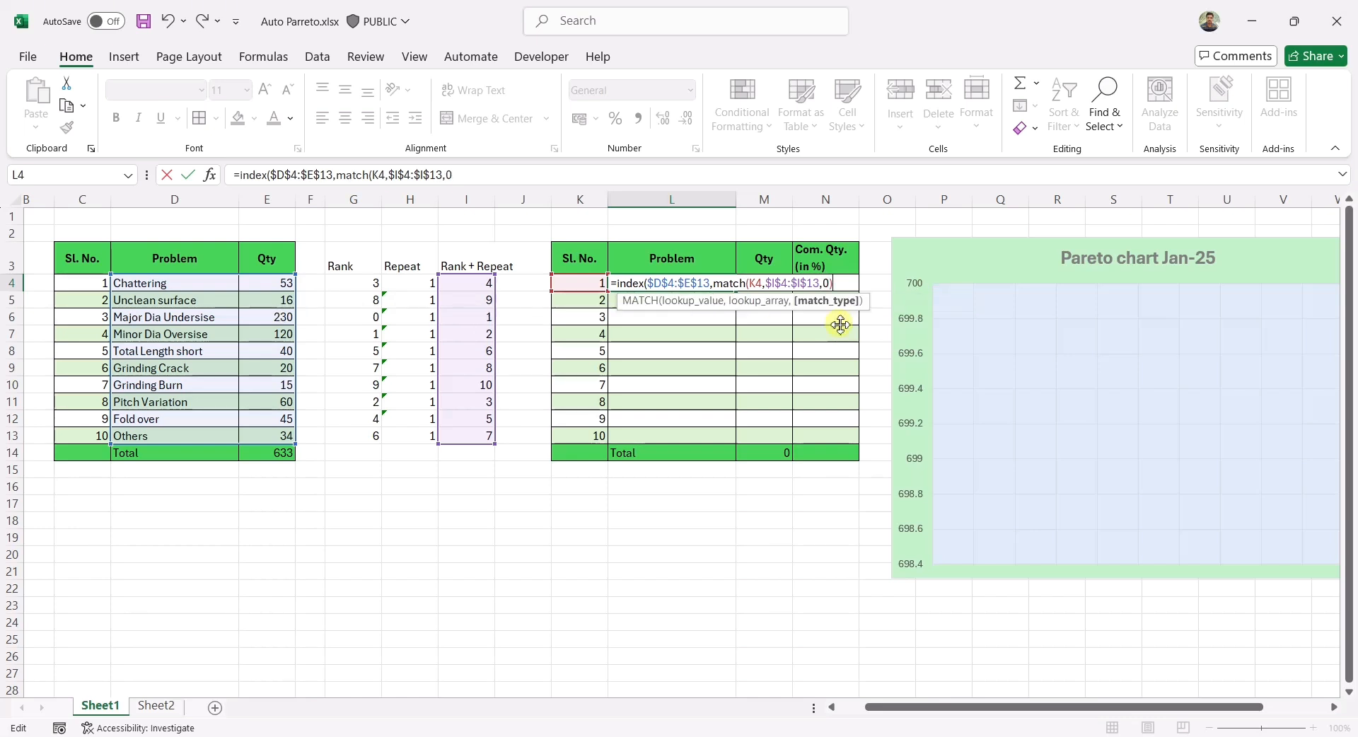
type("),1")
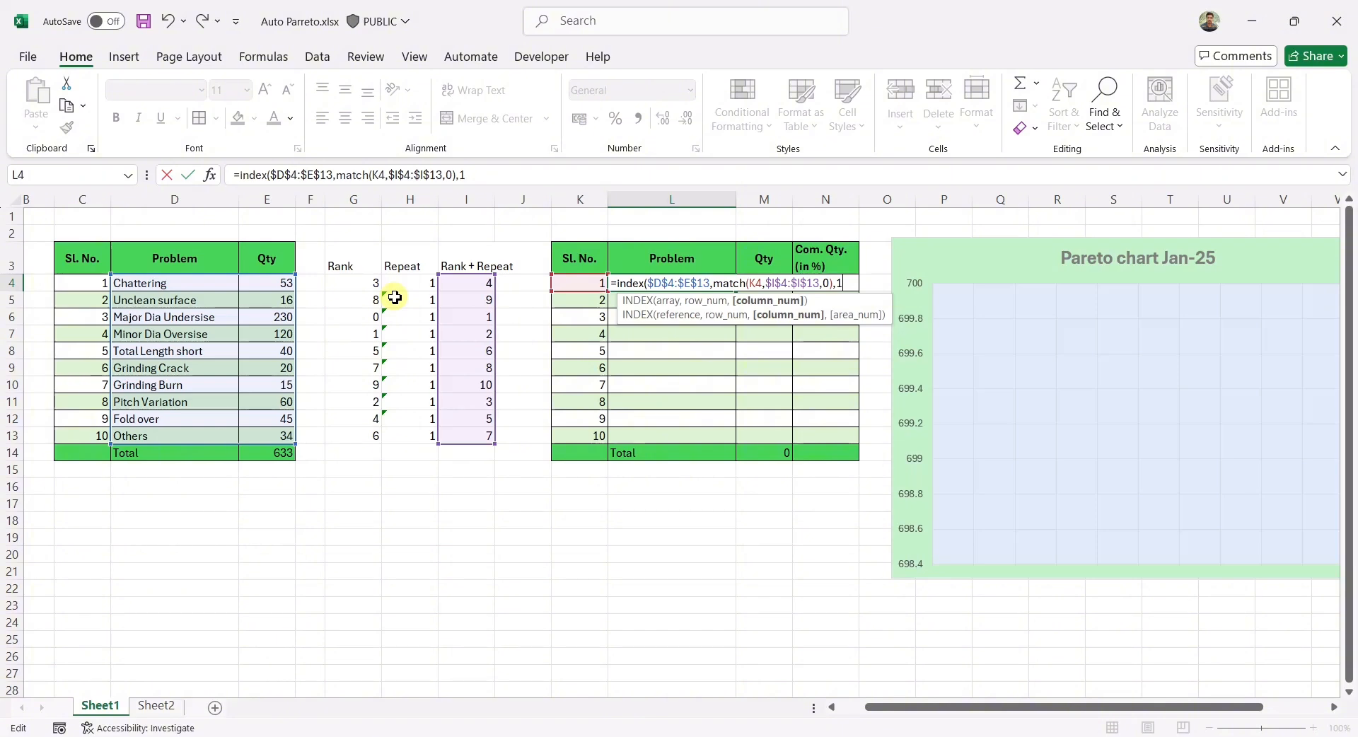
type(")")
key("Return")
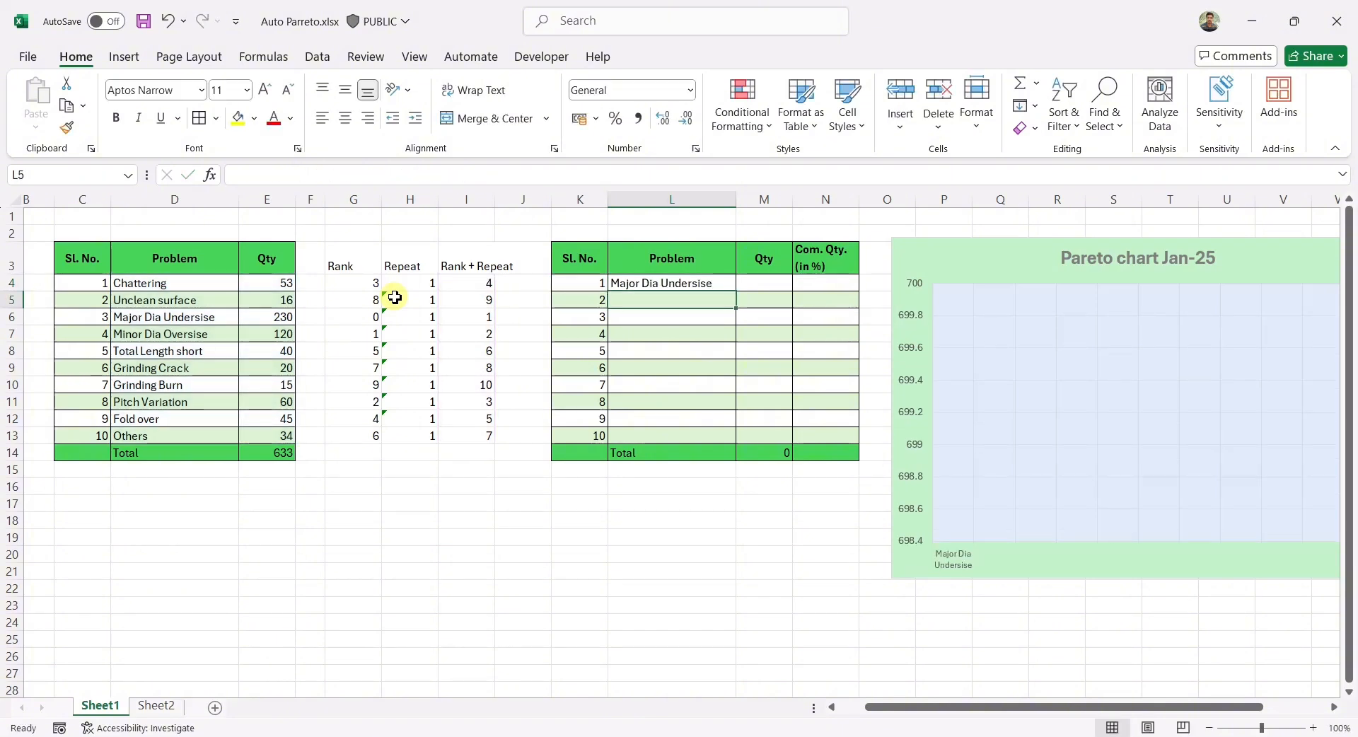
Copy the text of the INDEX/MATCH formula in L4 without its equals sign
left_click(702, 286)
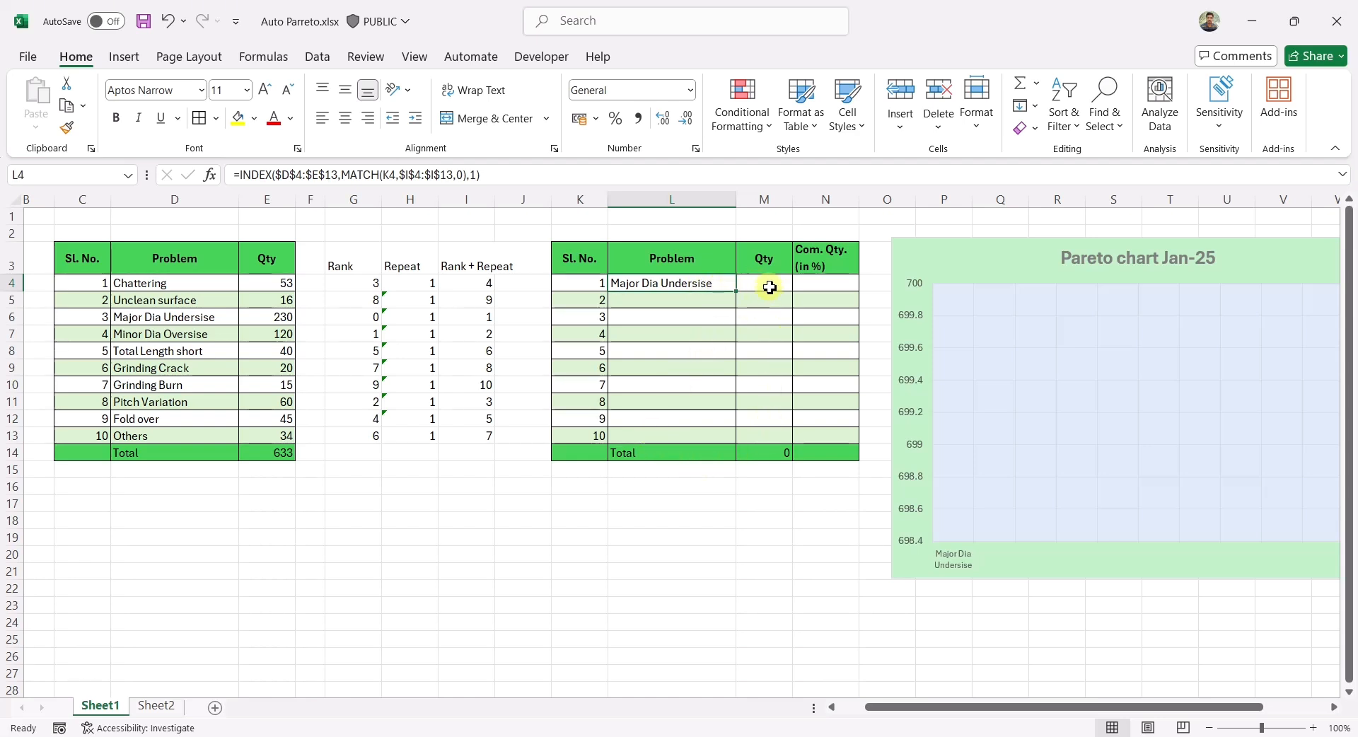
left_click(769, 288)
left_click(705, 285)
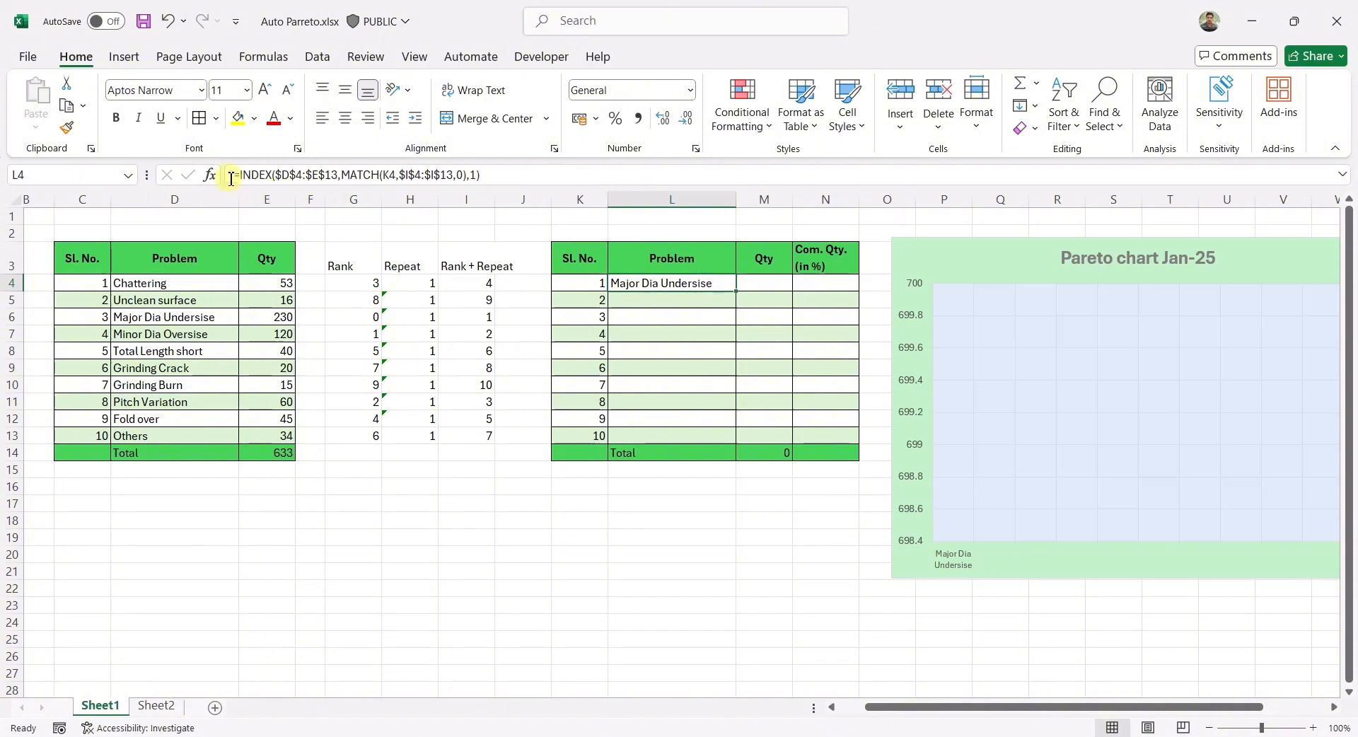
left_click_drag(240, 175, 486, 139)
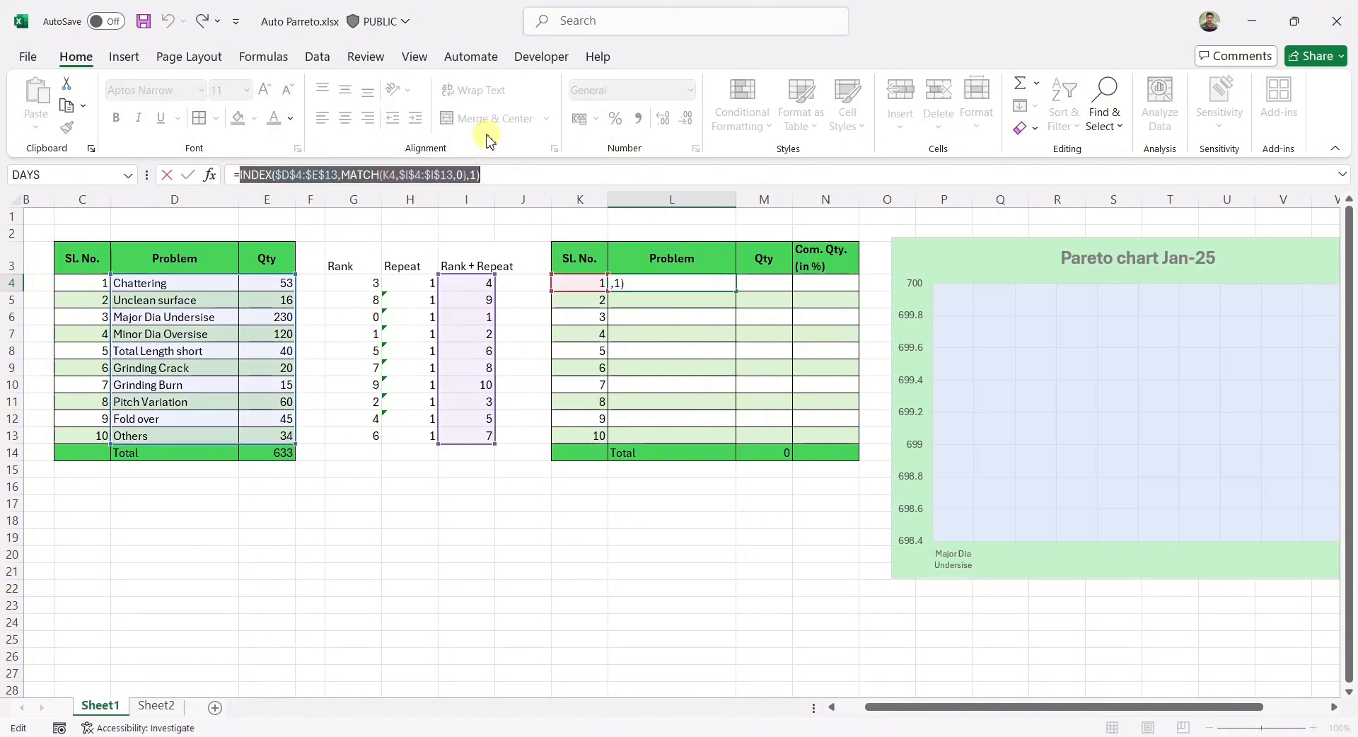
key("ctrl+c")
key("Escape")
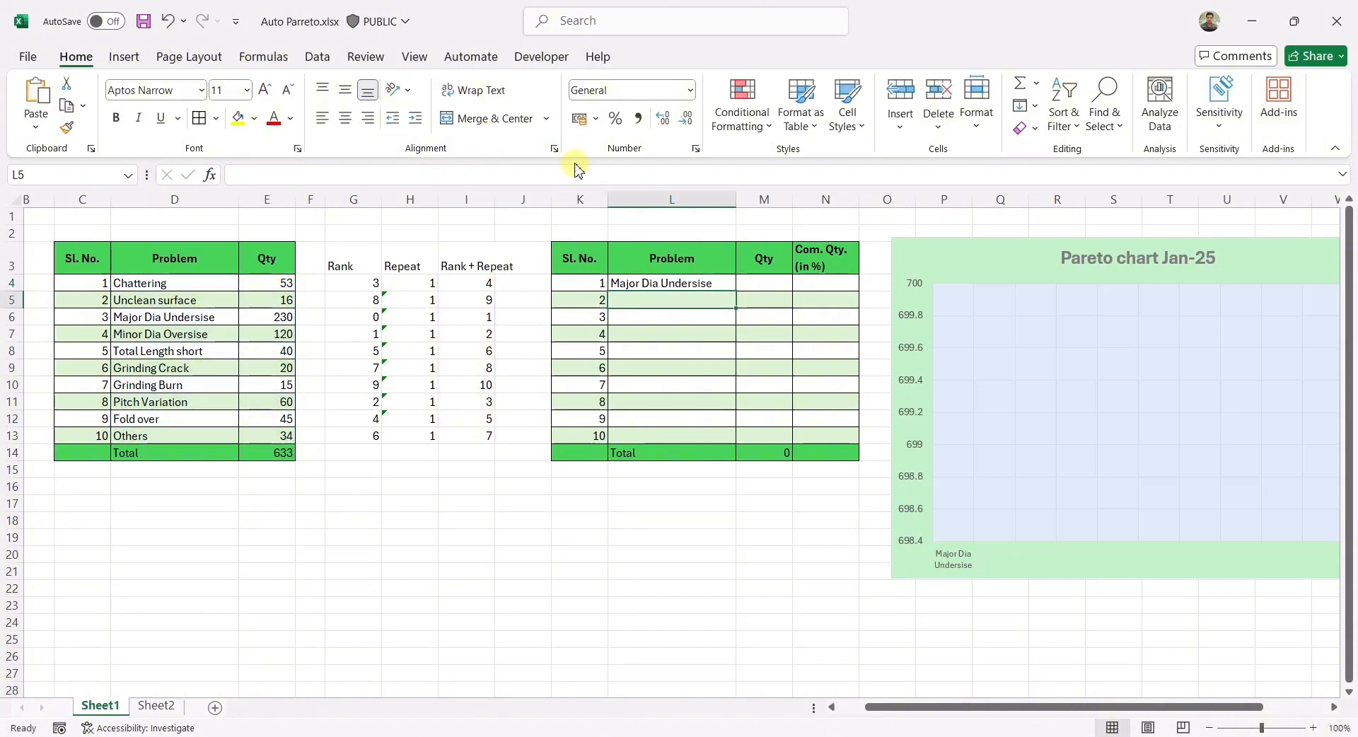
Enter the copied formula in M4 with column number 2: =INDEX($D$4:$E$13,MATCH(K4,$I$4:$I$13,0),2)
left_click(752, 282)
type("=")
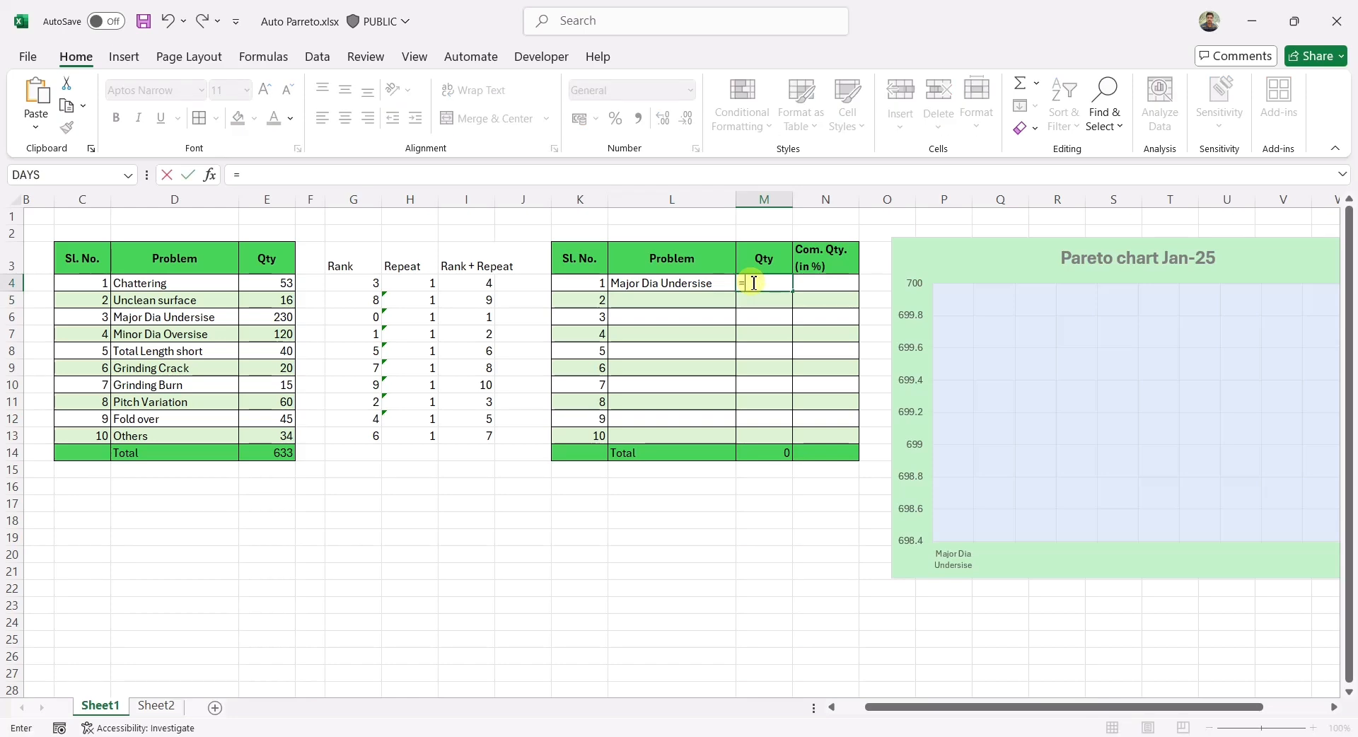
key("ctrl+v")
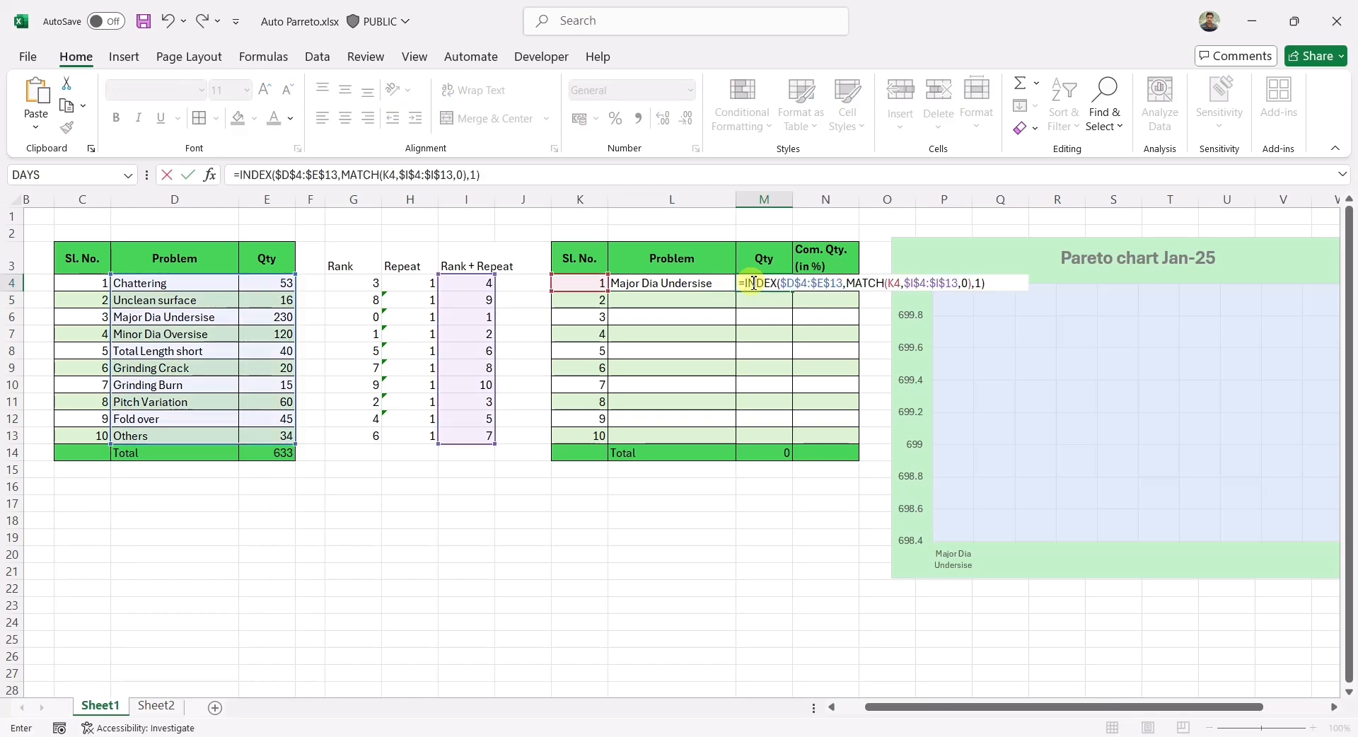
left_click(469, 174)
key("BackSpace")
type("2")
key("Return")
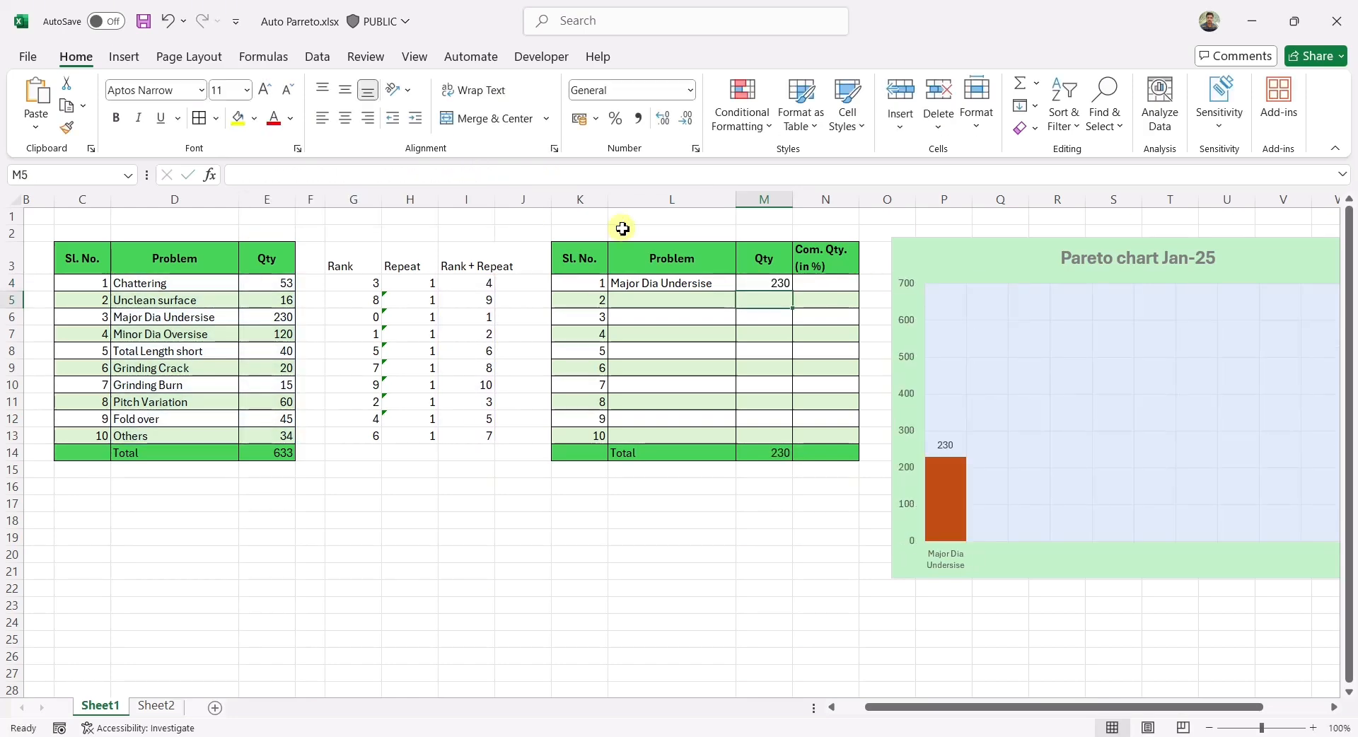
Check L4:M4 against the Major Dia Undersise row, and copy only their formulas into L5:M13
left_click_drag(692, 286, 751, 286)
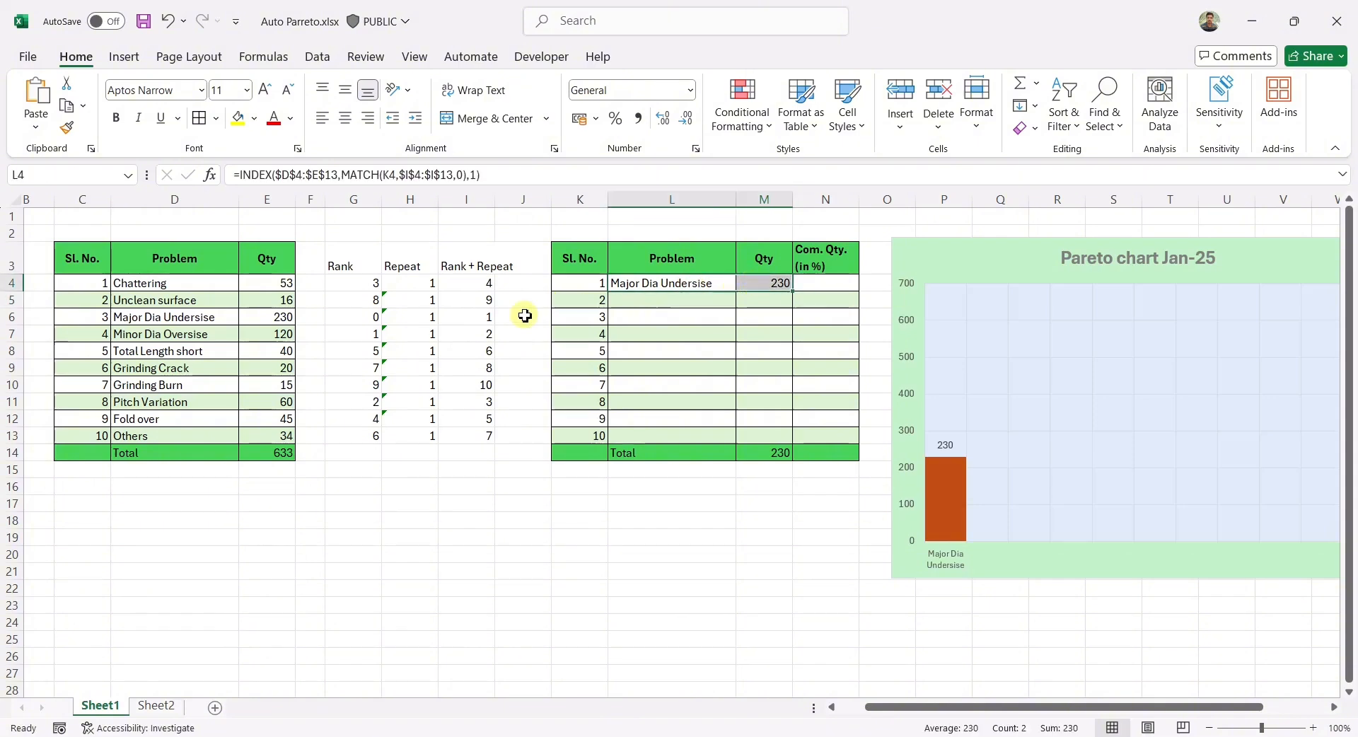
left_click(488, 315)
left_click(281, 324)
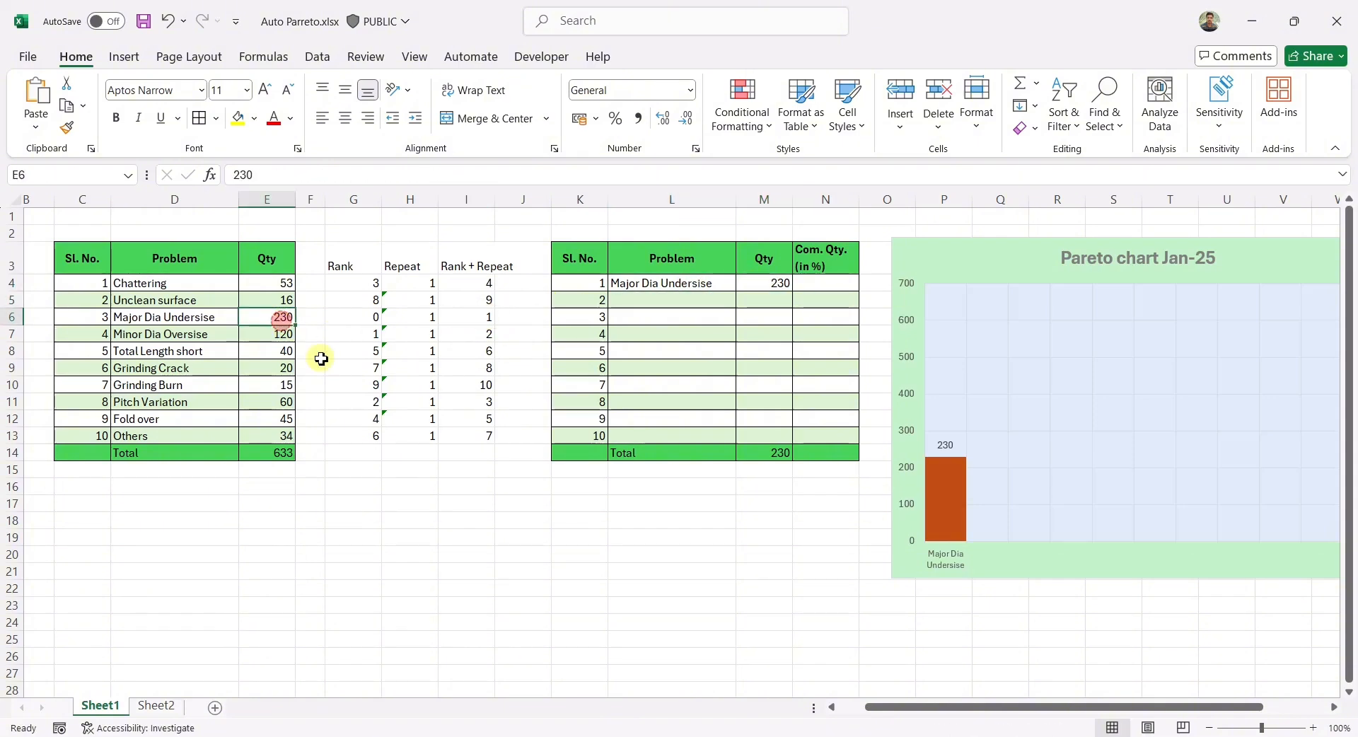
left_click_drag(677, 285, 776, 434)
key("ctrl+c")
right_click(776, 434)
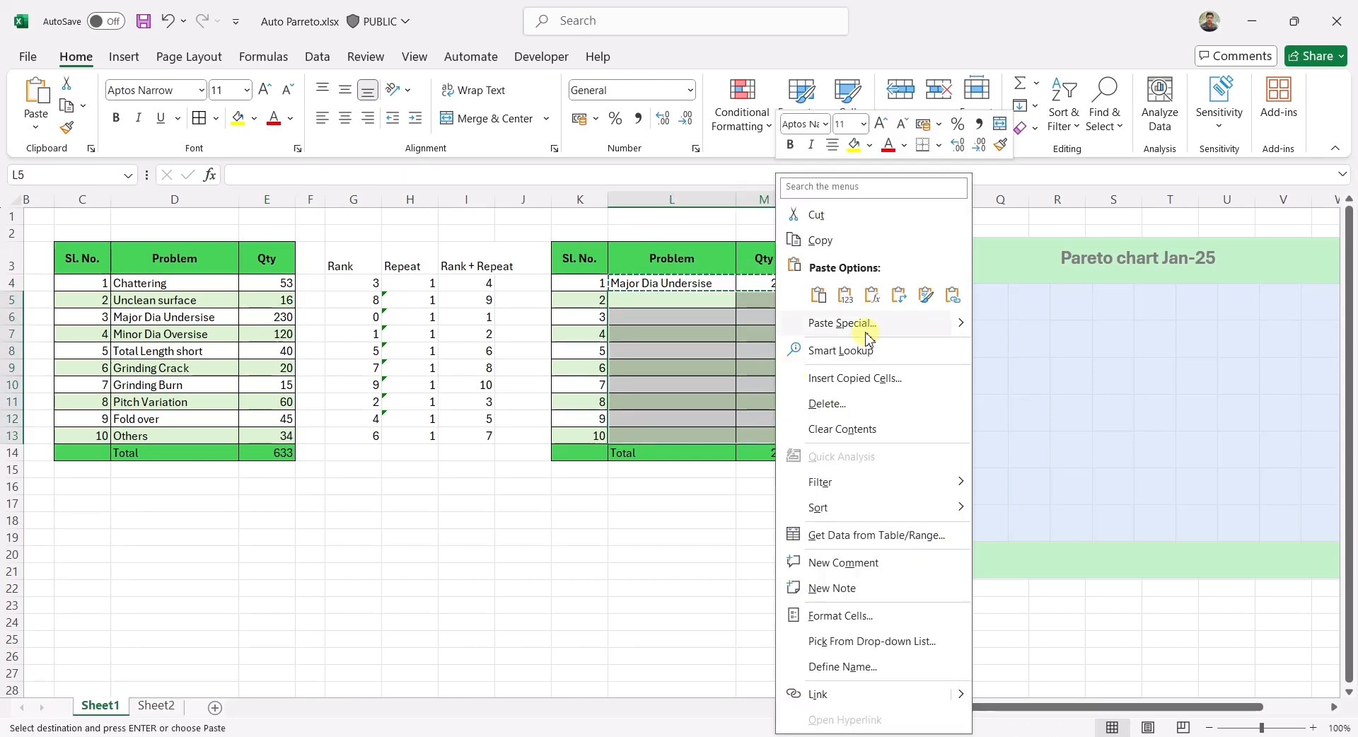
left_click(878, 291)
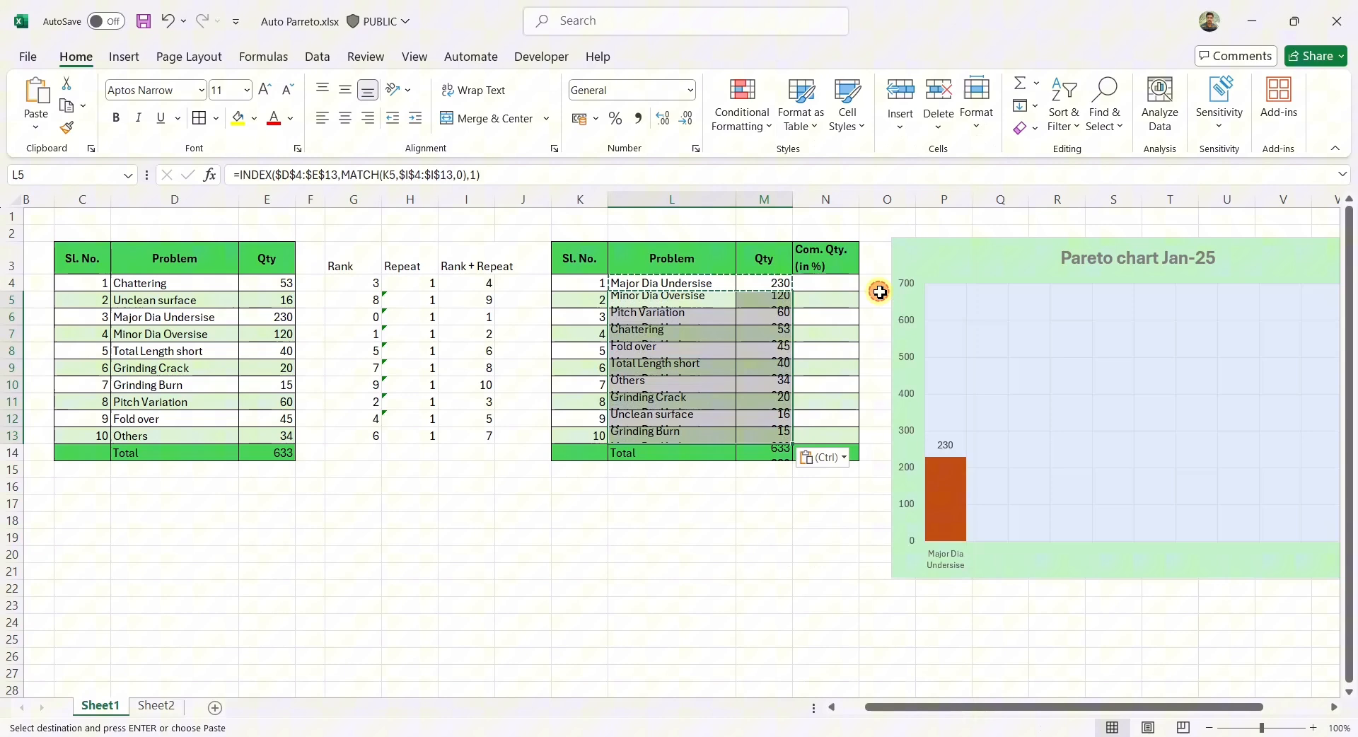
left_click(730, 400)
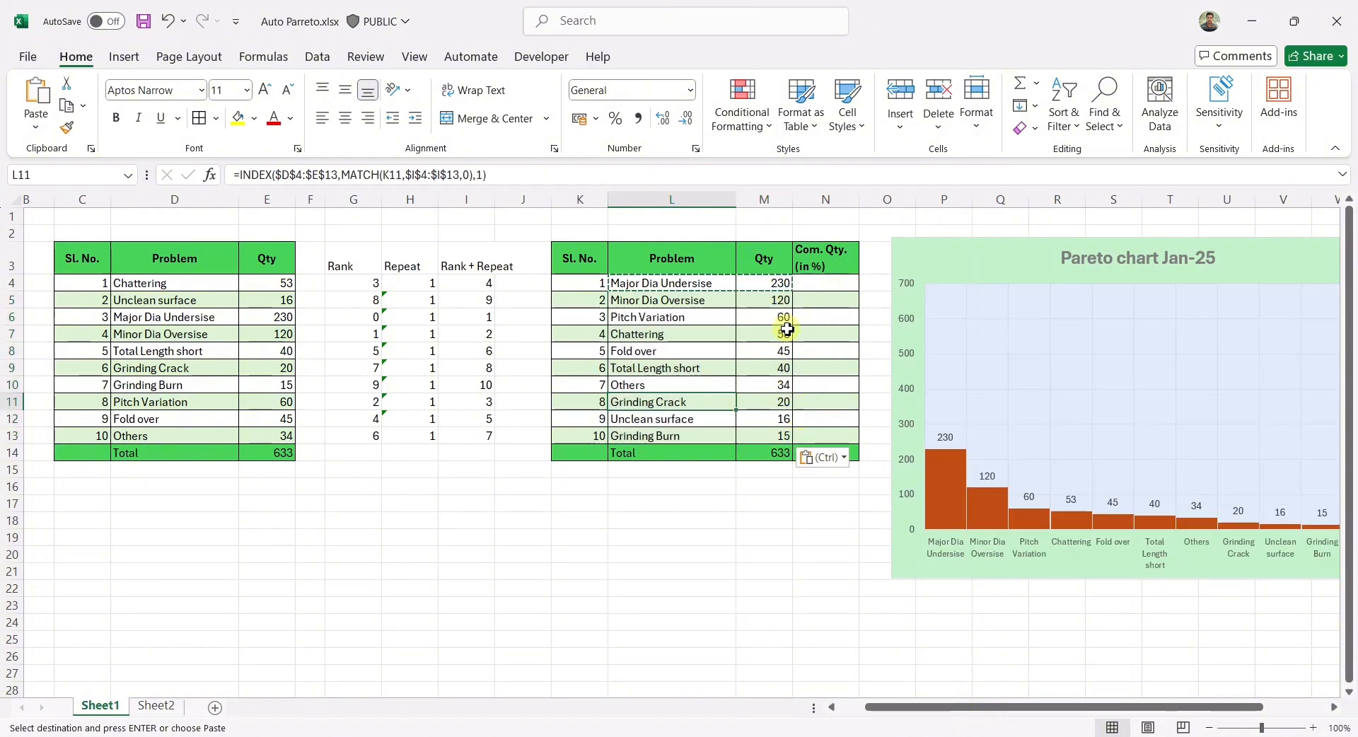
Set the Unclean surface quantity in E5 to 150 to test the automatic sorting
left_click(281, 301)
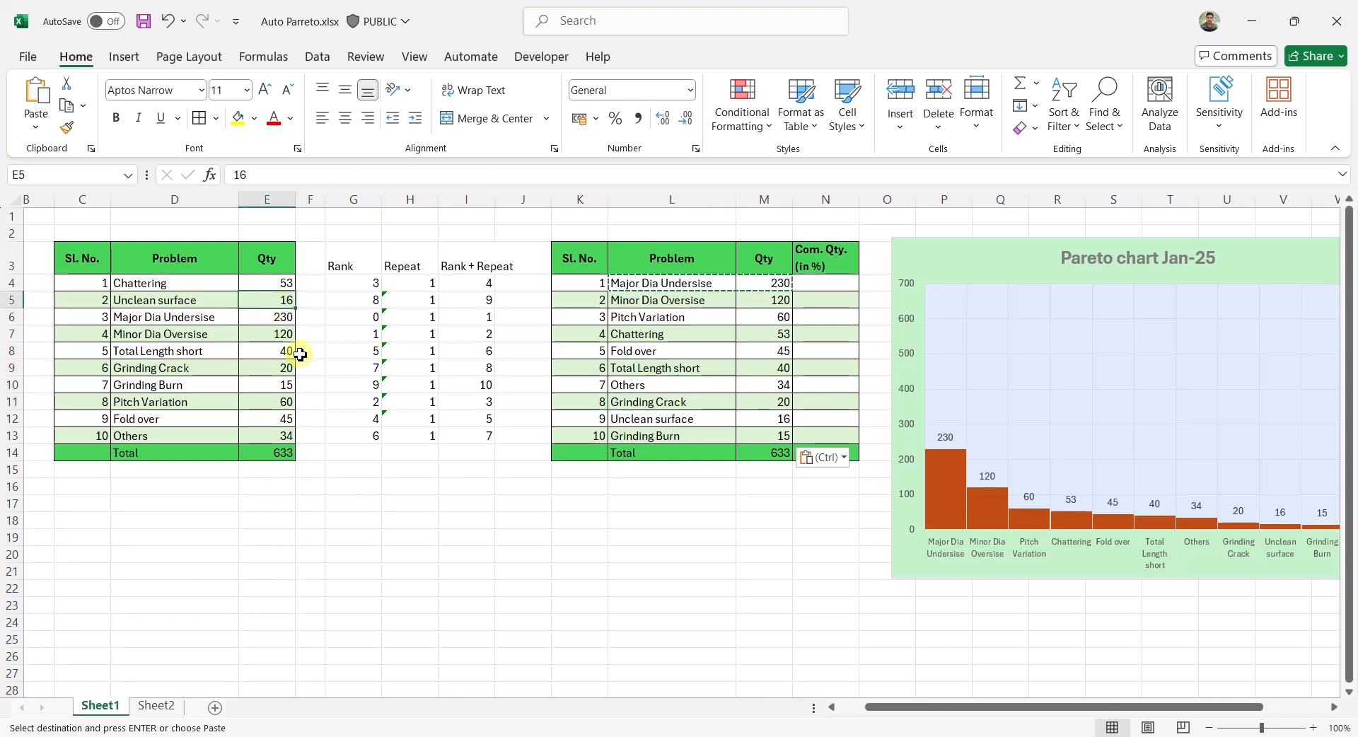
type("1")
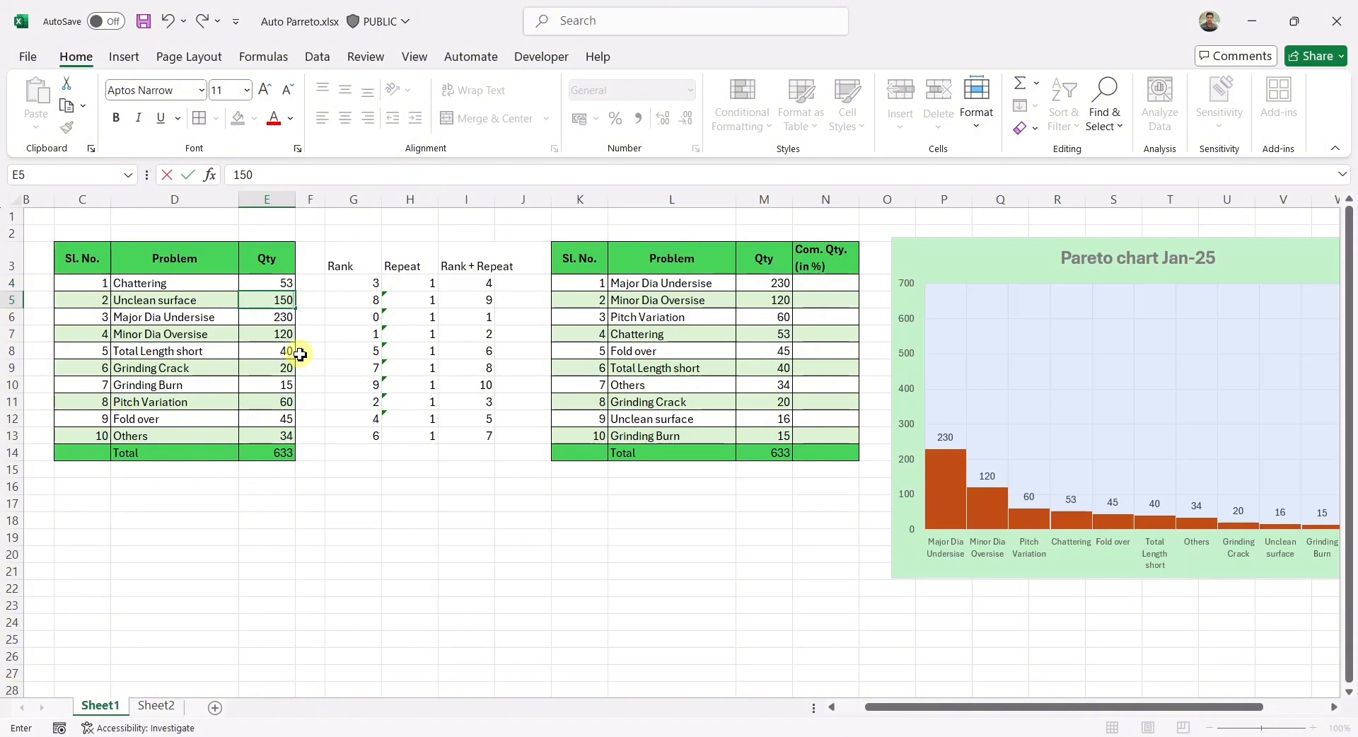
key("Return")
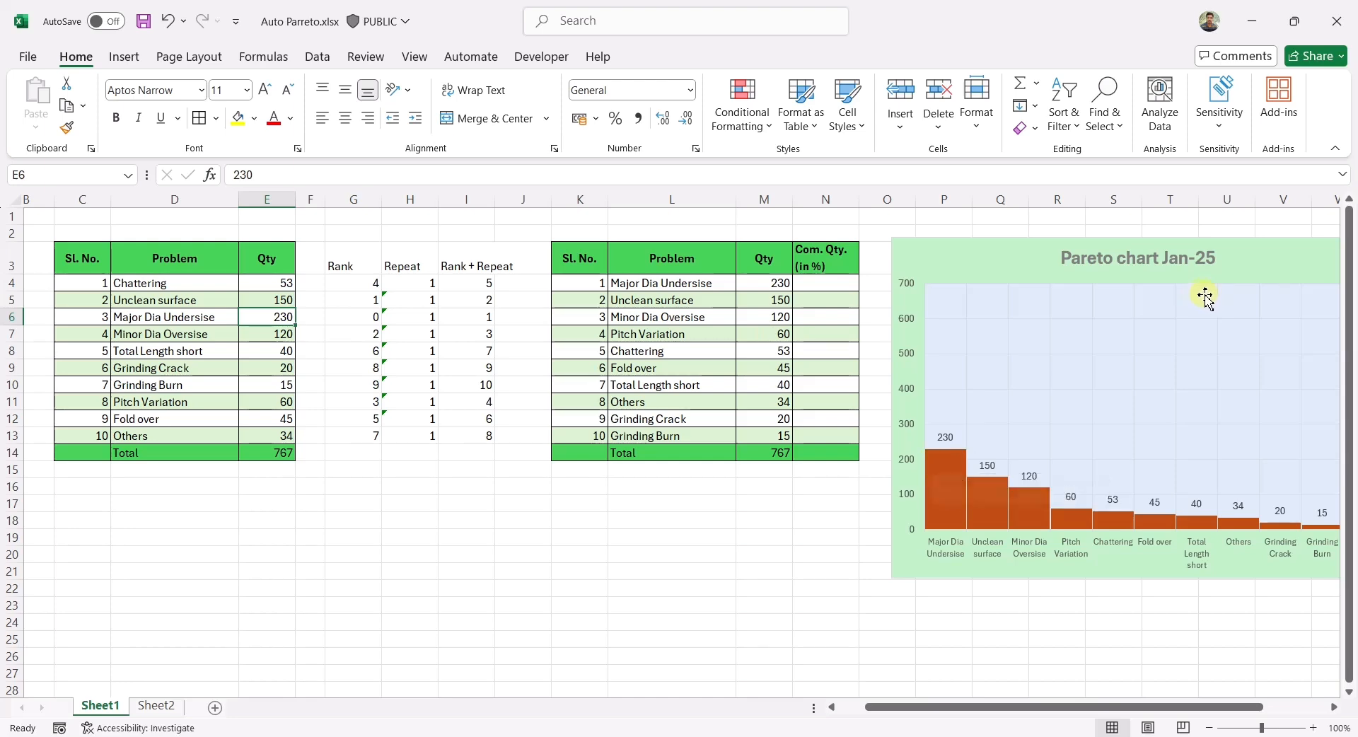
Enter the cumulative percentage formula =SUM($M$4:M4)/$M$14 in N4
left_click(840, 287)
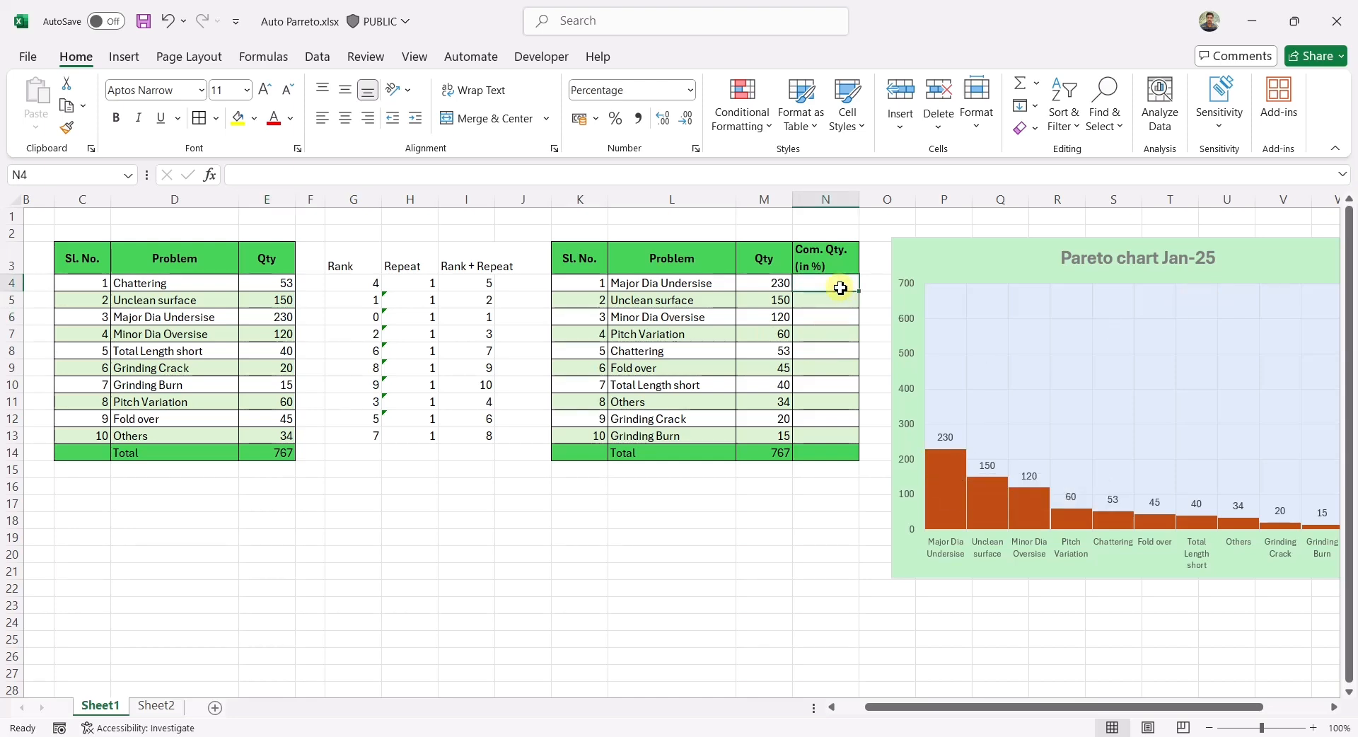
type("=sum(")
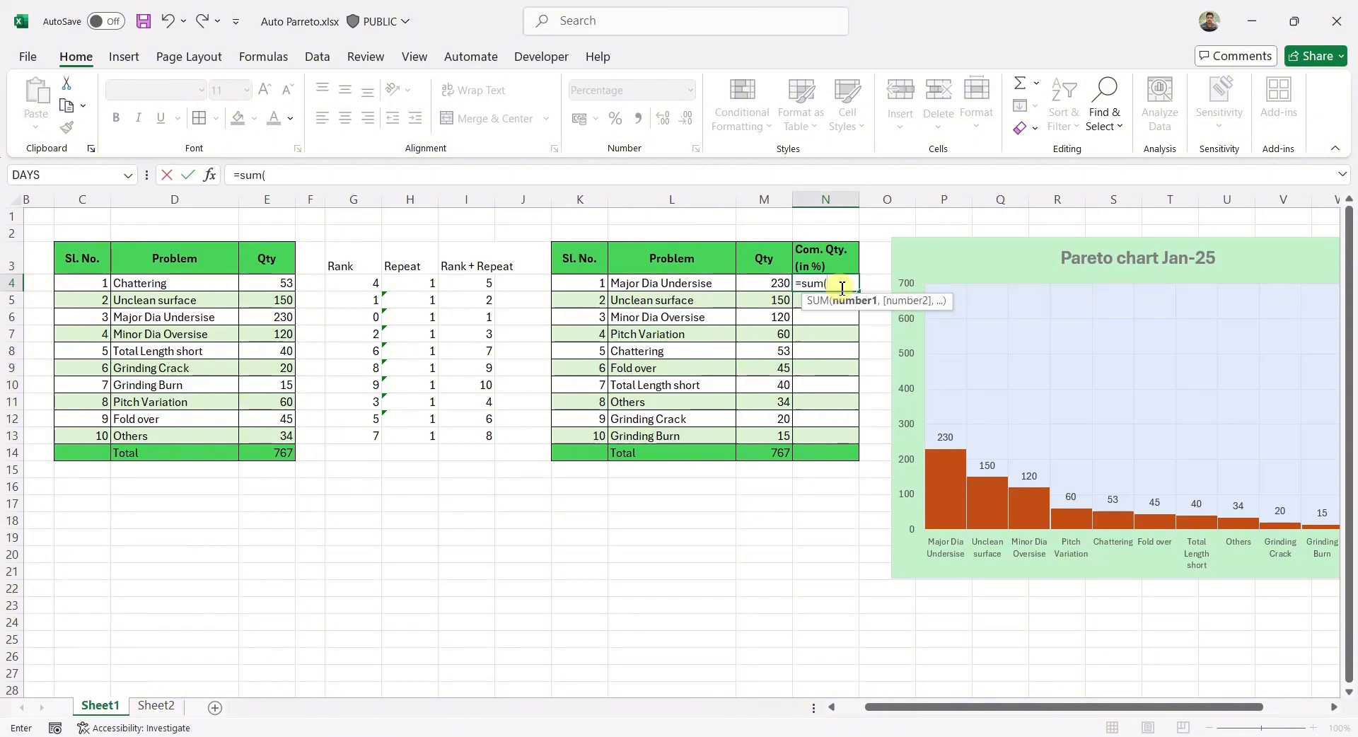
left_click(786, 285)
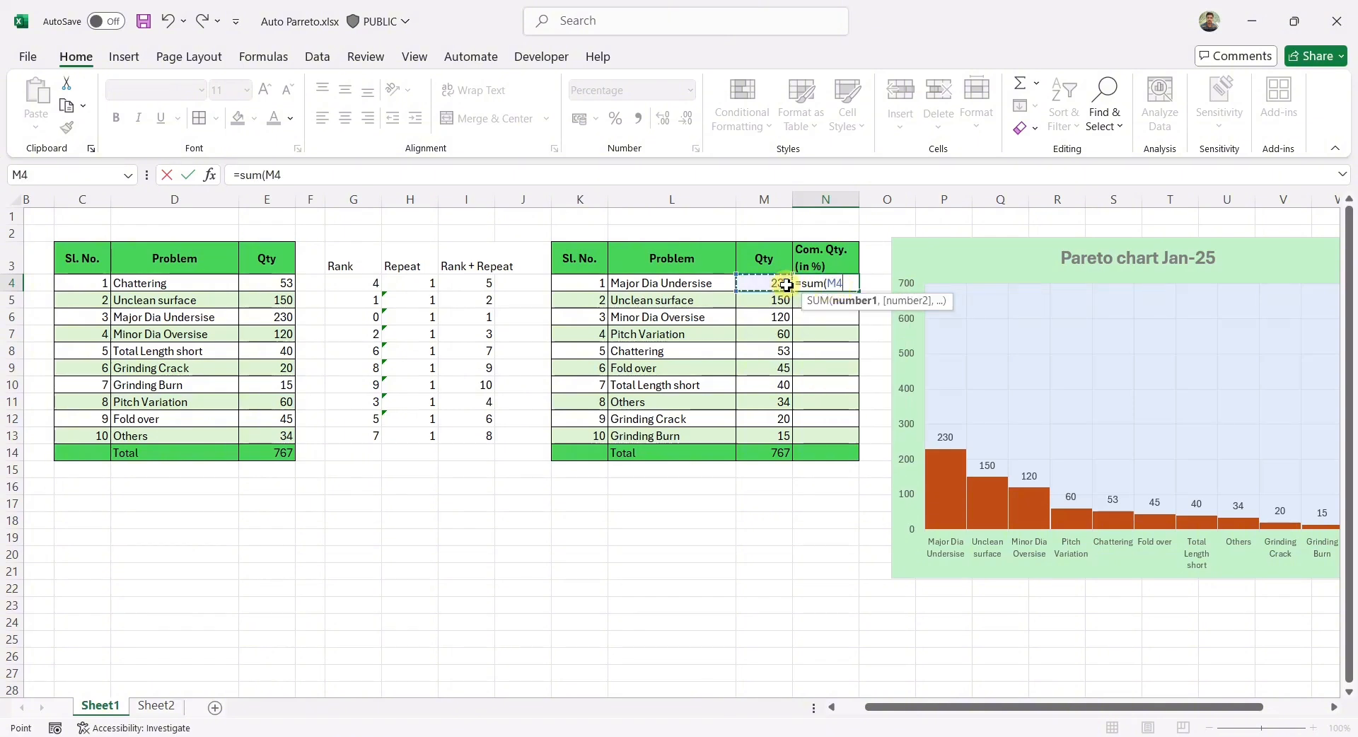
key("F8")
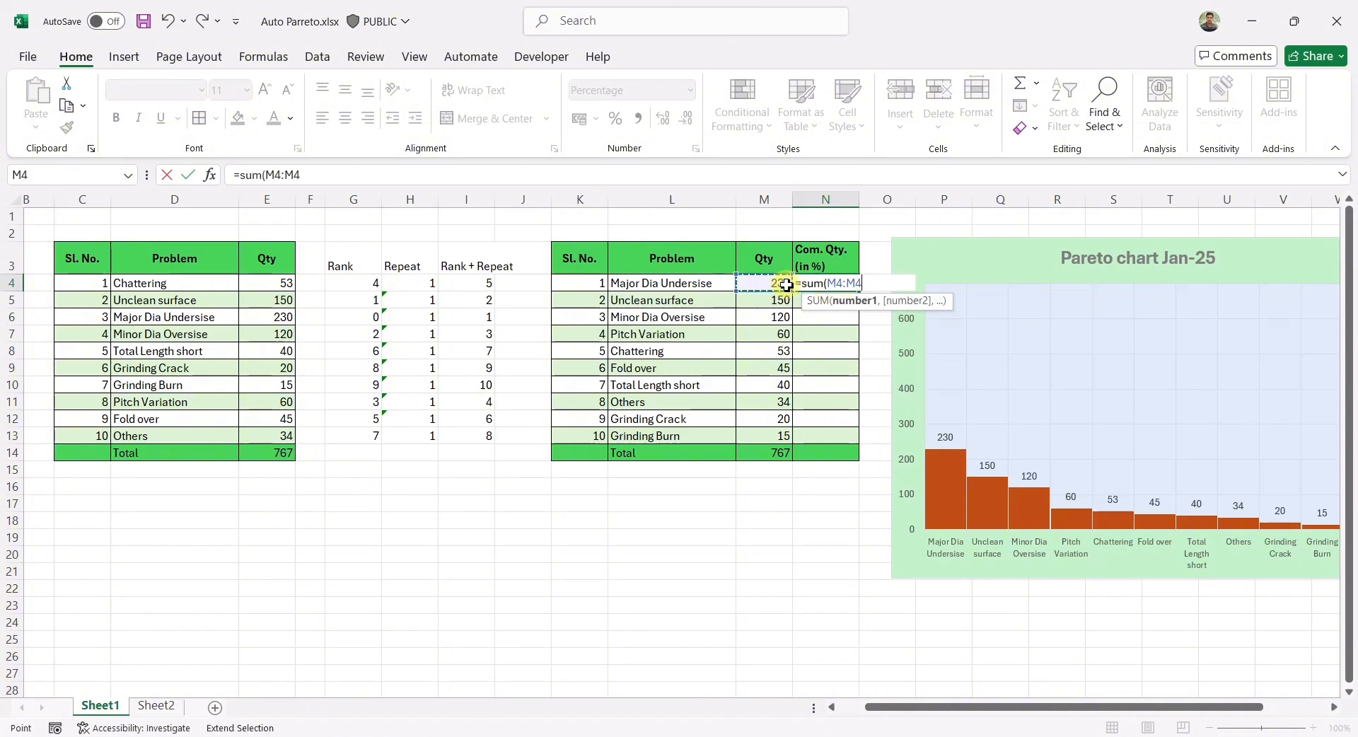
left_click(839, 286)
left_click(834, 288)
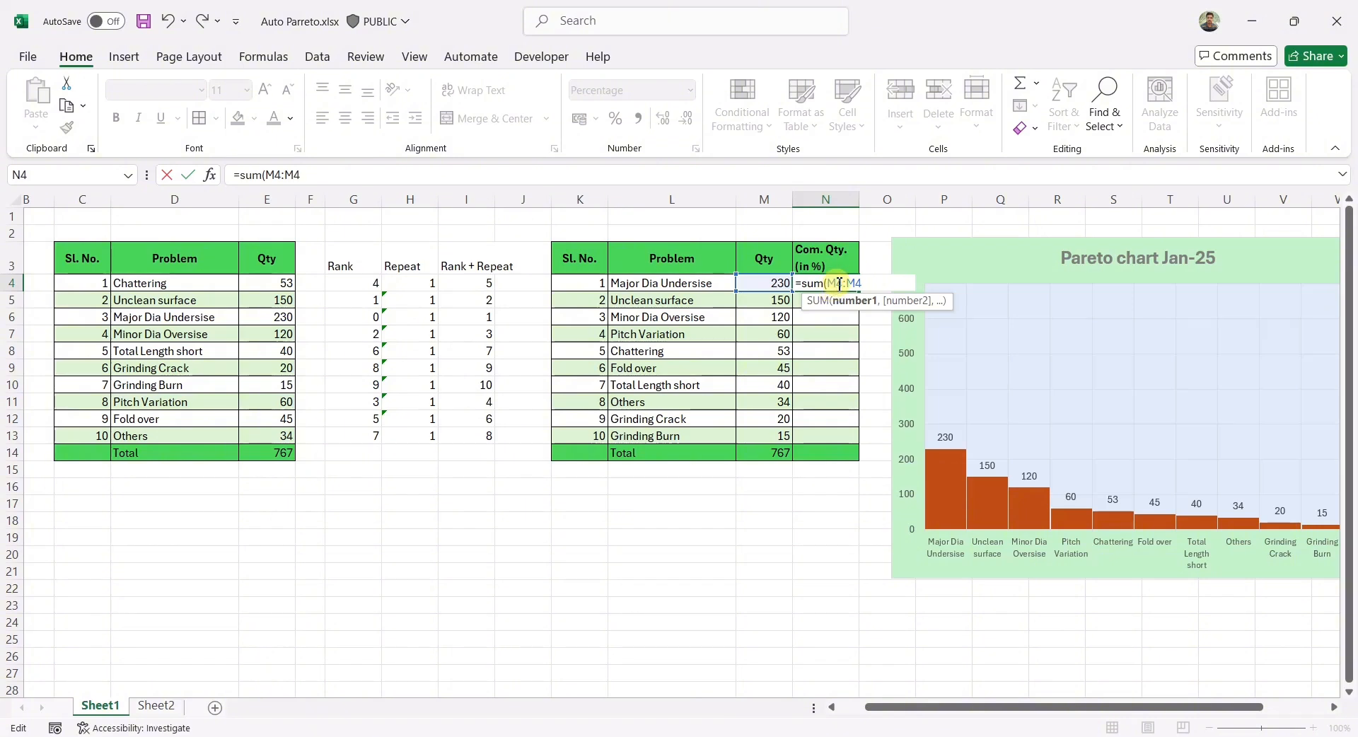
key("F4")
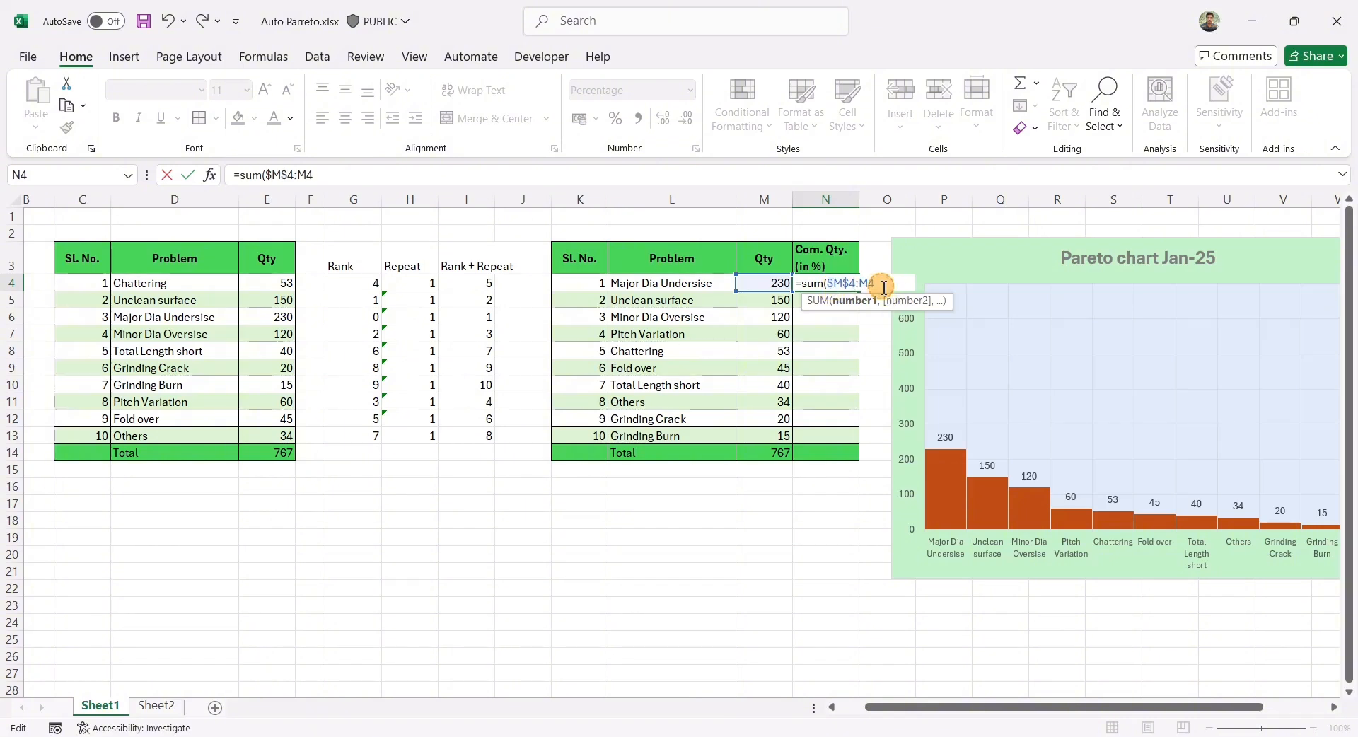
type(")/")
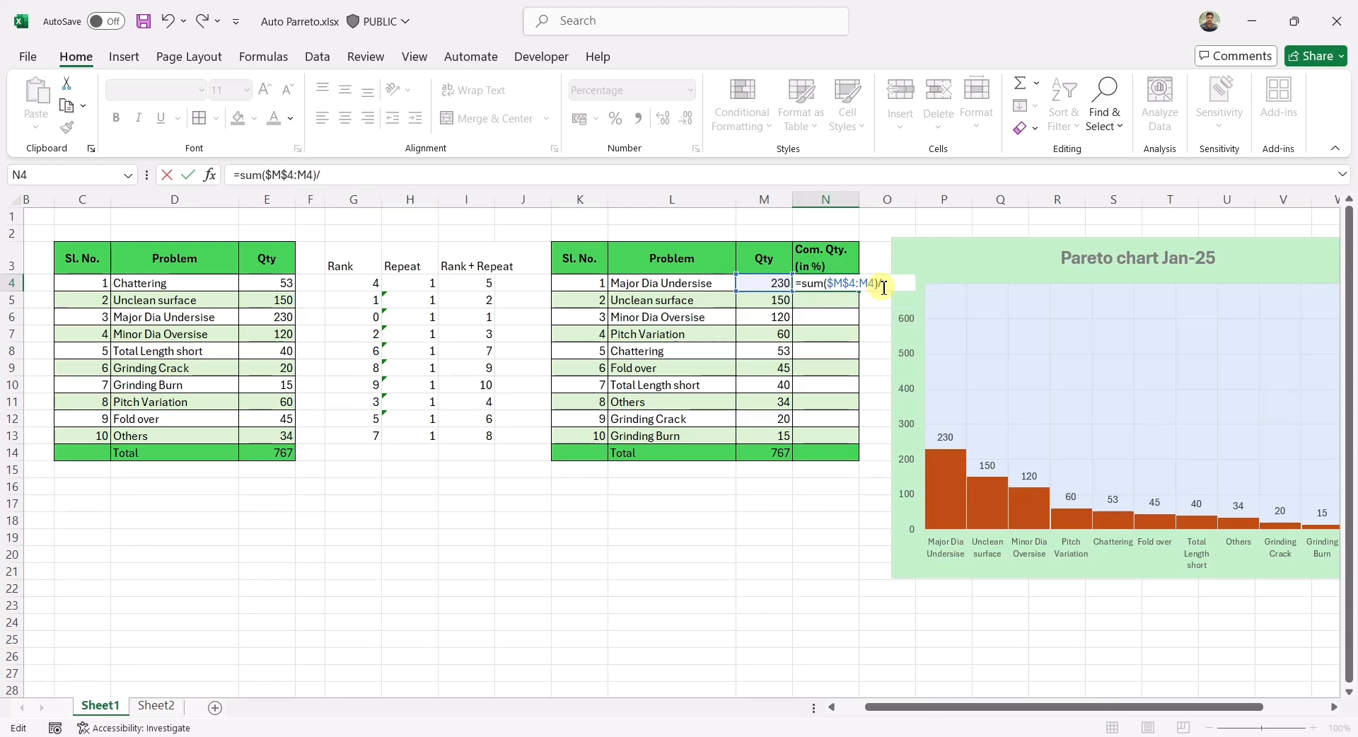
left_click(785, 452)
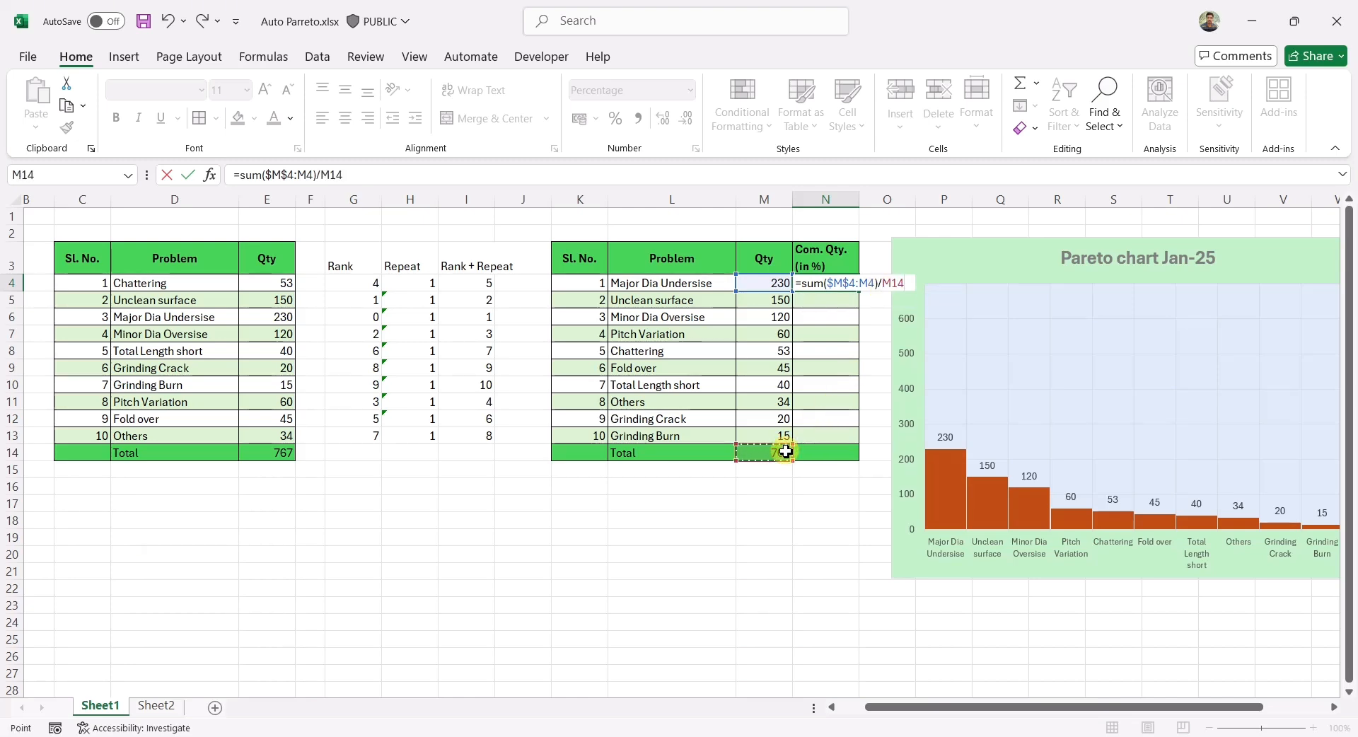
key("F4")
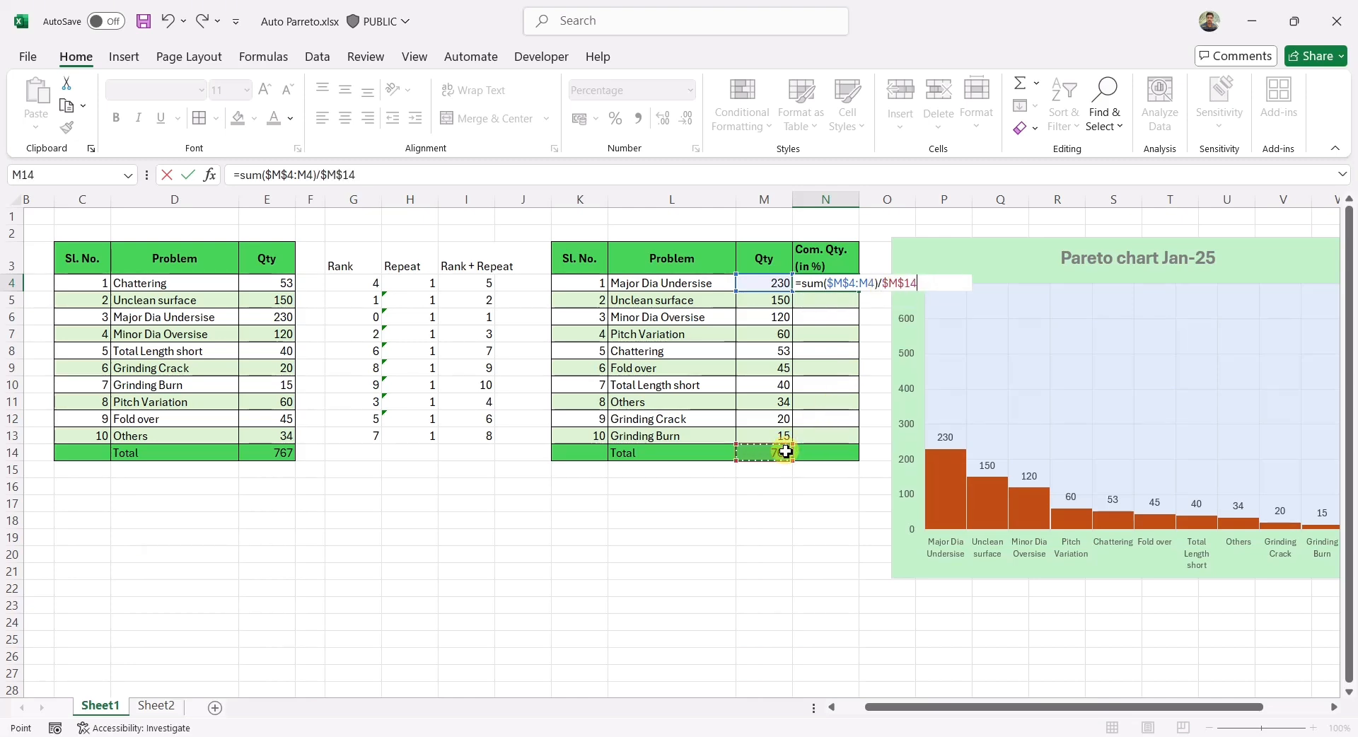
key("Return")
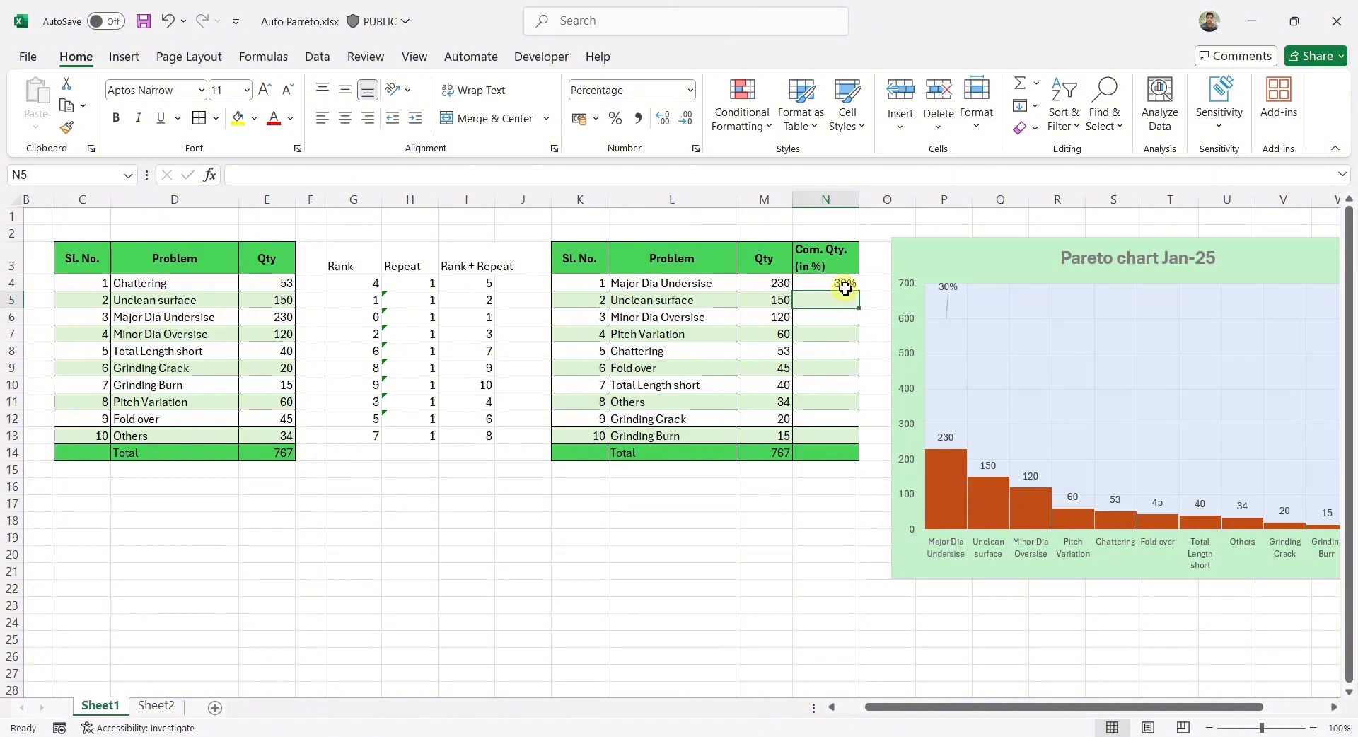
Format the cumulative quantity cells N4:N13 as percentages
left_click(845, 284)
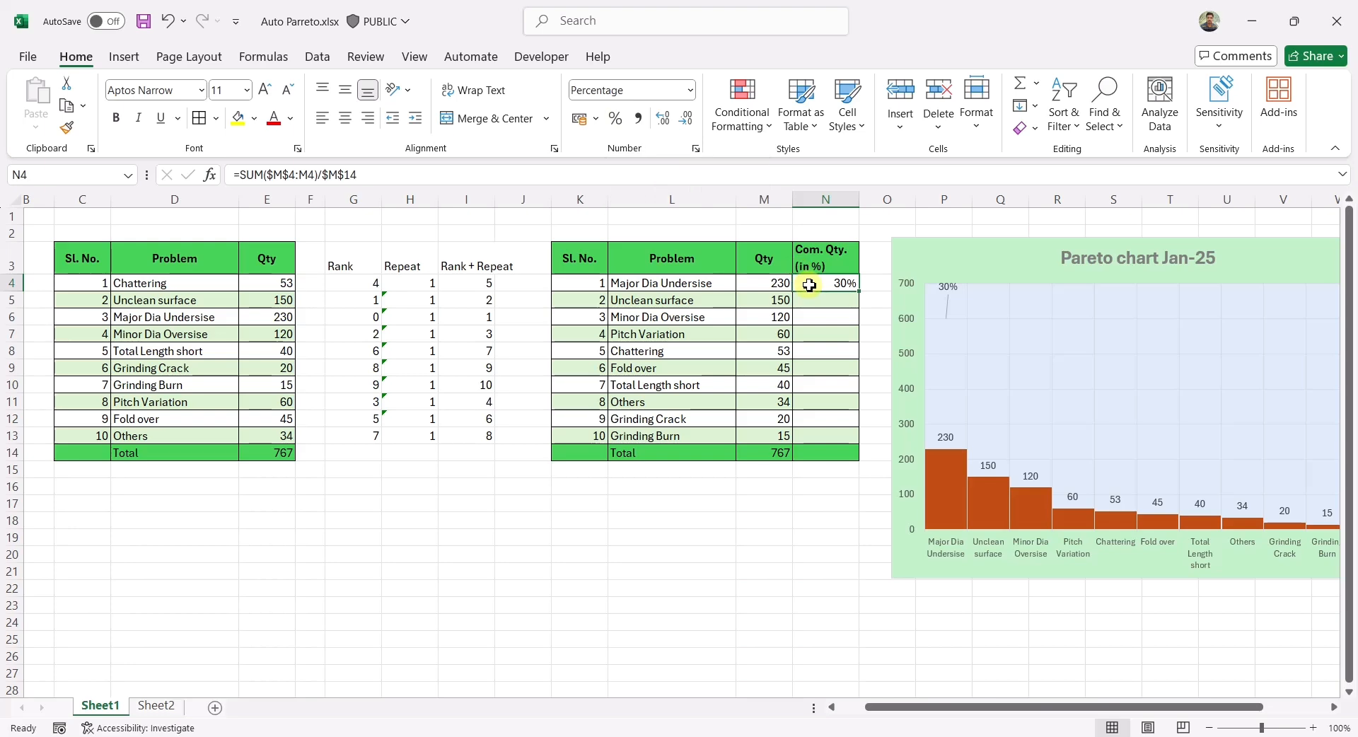
left_click_drag(813, 283, 807, 432)
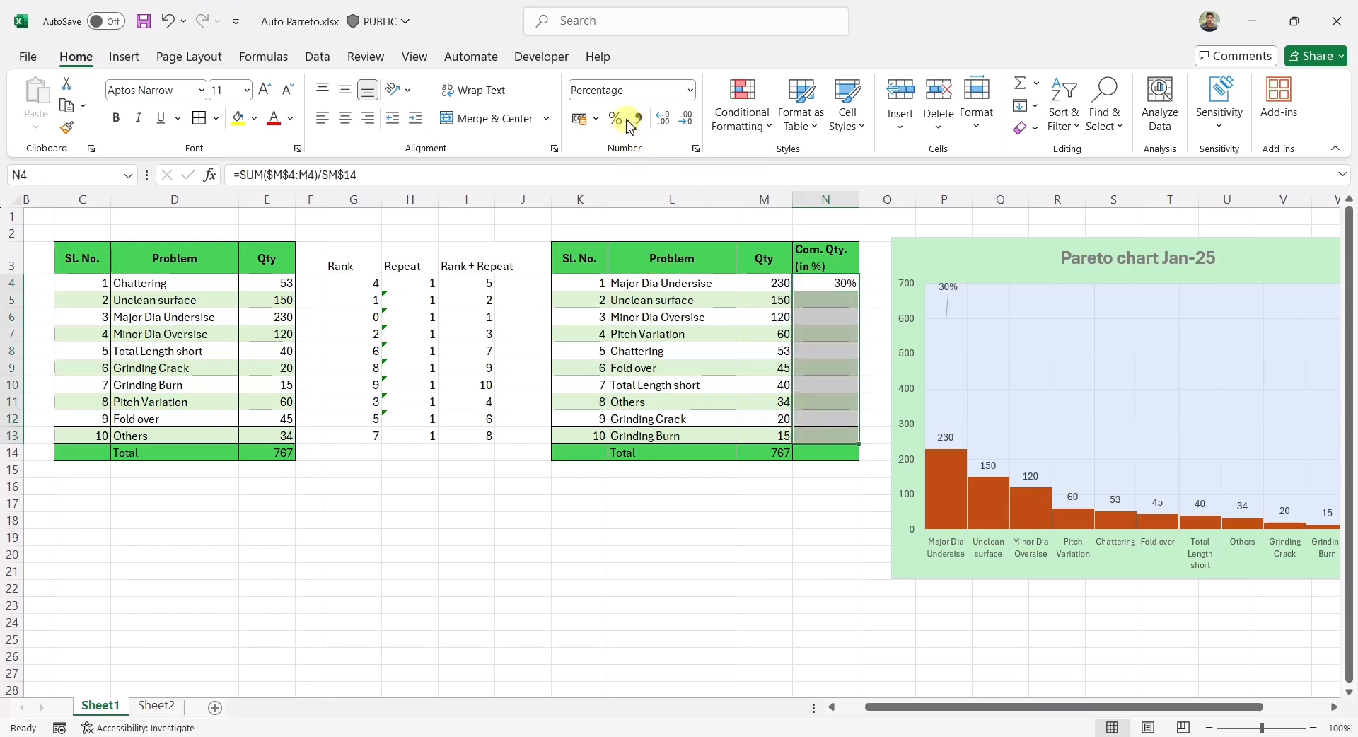
left_click(690, 92)
left_click(658, 162)
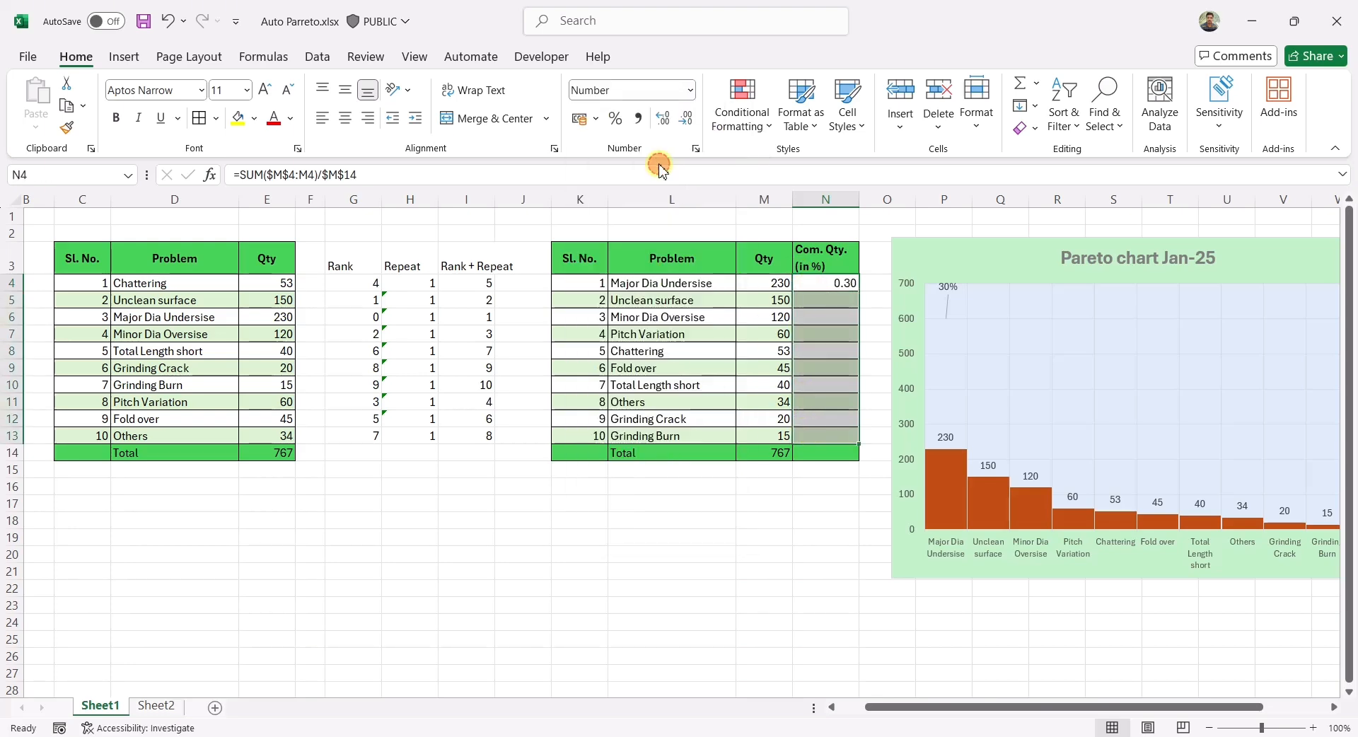
left_click(614, 119)
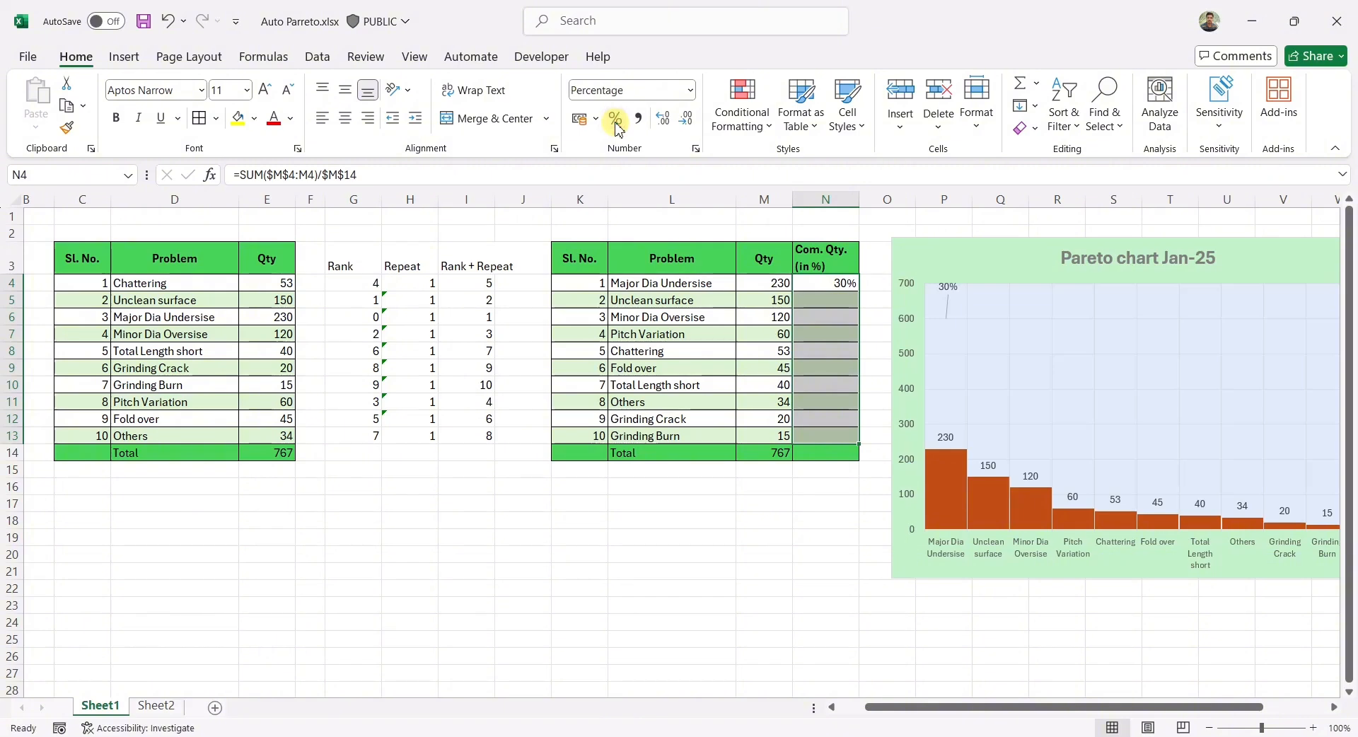
Copy only the formula of N4 into N5:N13, keeping the existing row formatting
left_click(826, 285)
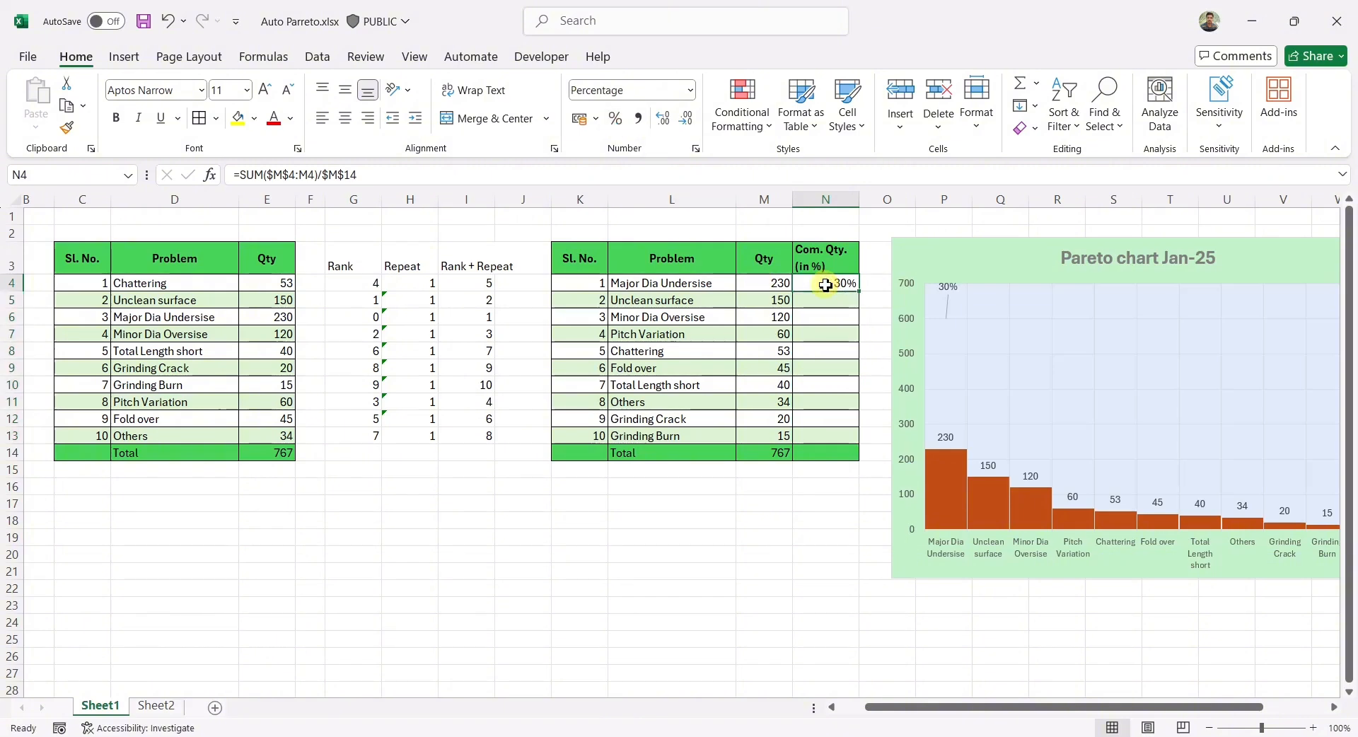
key("ctrl+c")
left_click(829, 299)
left_click_drag(829, 300, 833, 446)
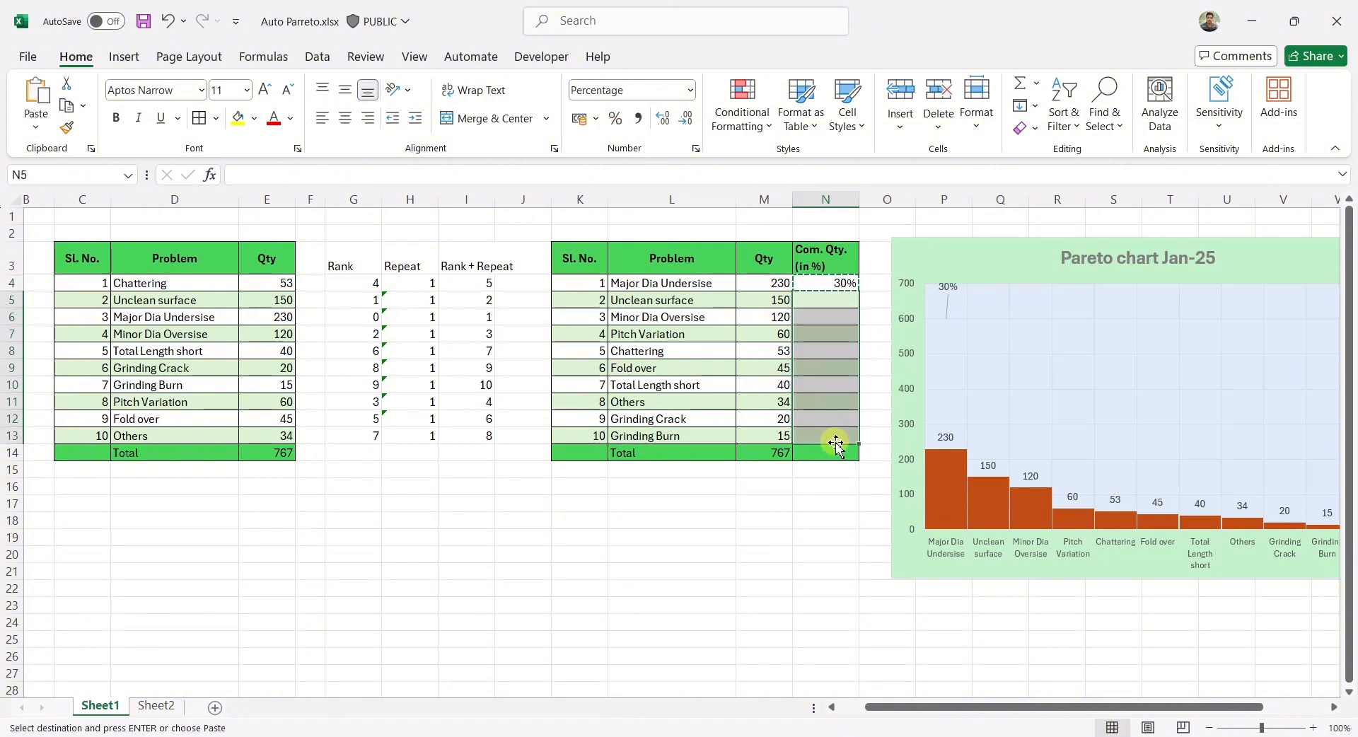
right_click(833, 448)
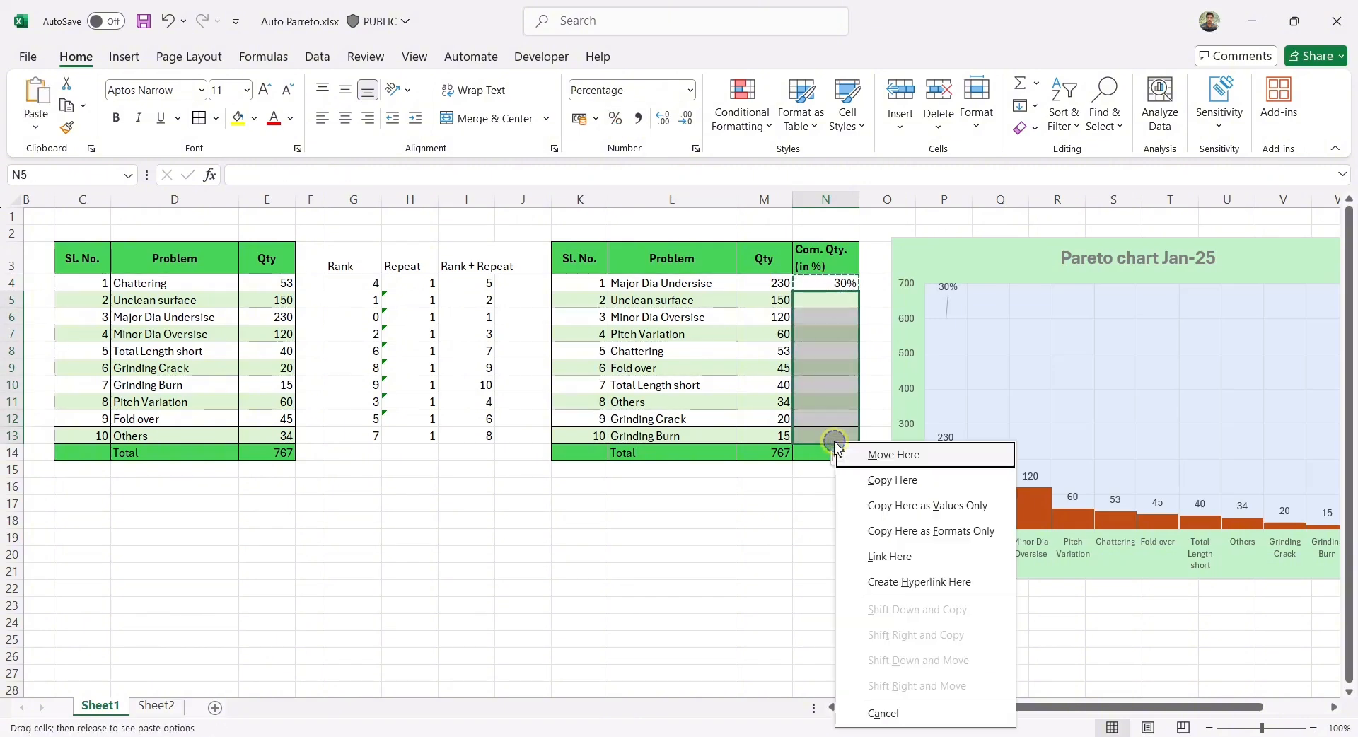
left_click(825, 304)
left_click(824, 302)
left_click_drag(824, 303, 837, 432)
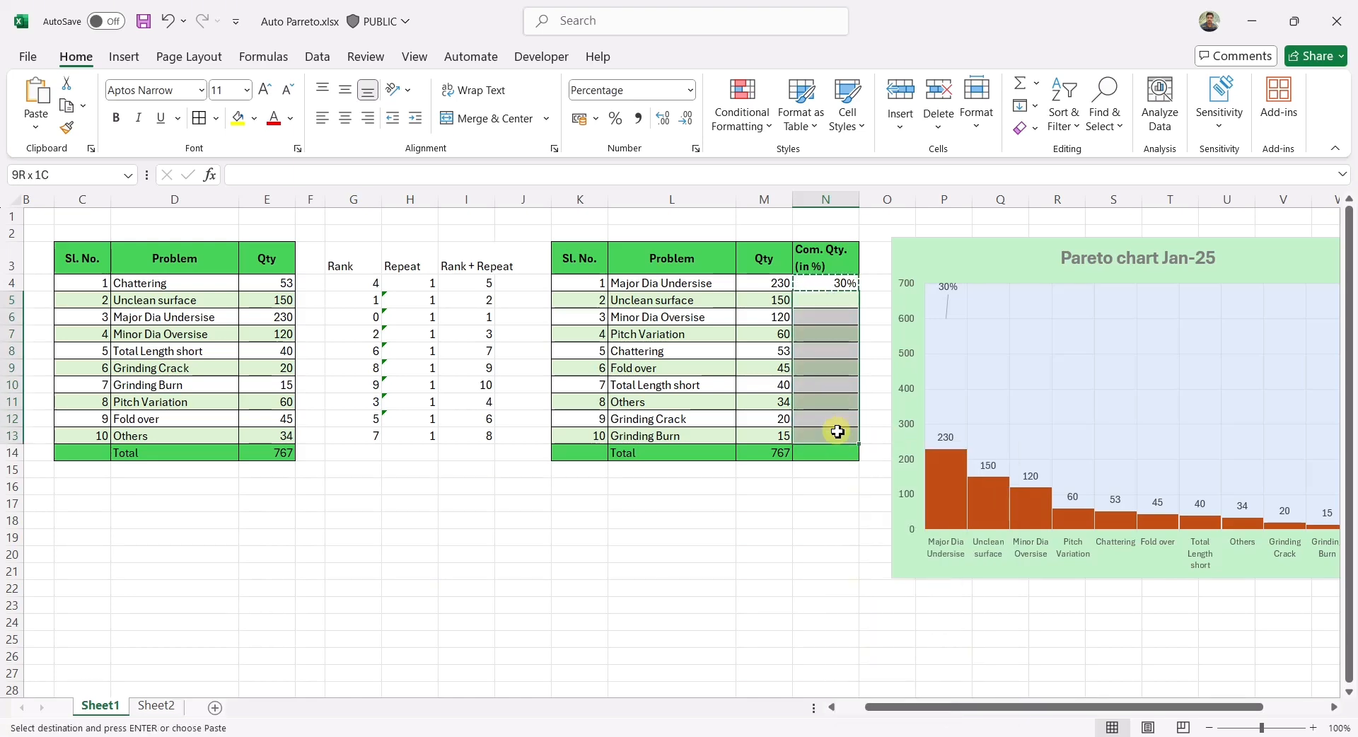
right_click(838, 432)
left_click(920, 297)
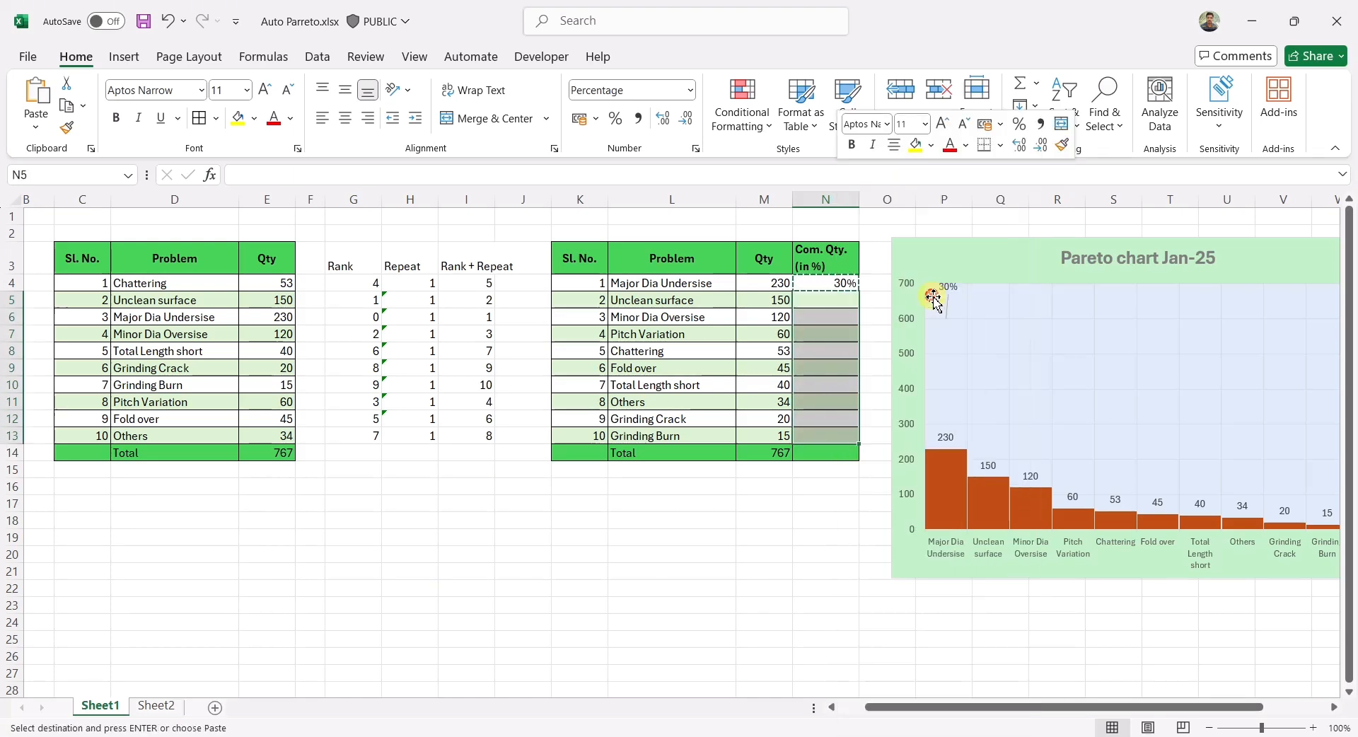
Hide the helper columns G:I containing Rank, Repeat and Rank + Repeat
scroll(779, 517, "right", 5)
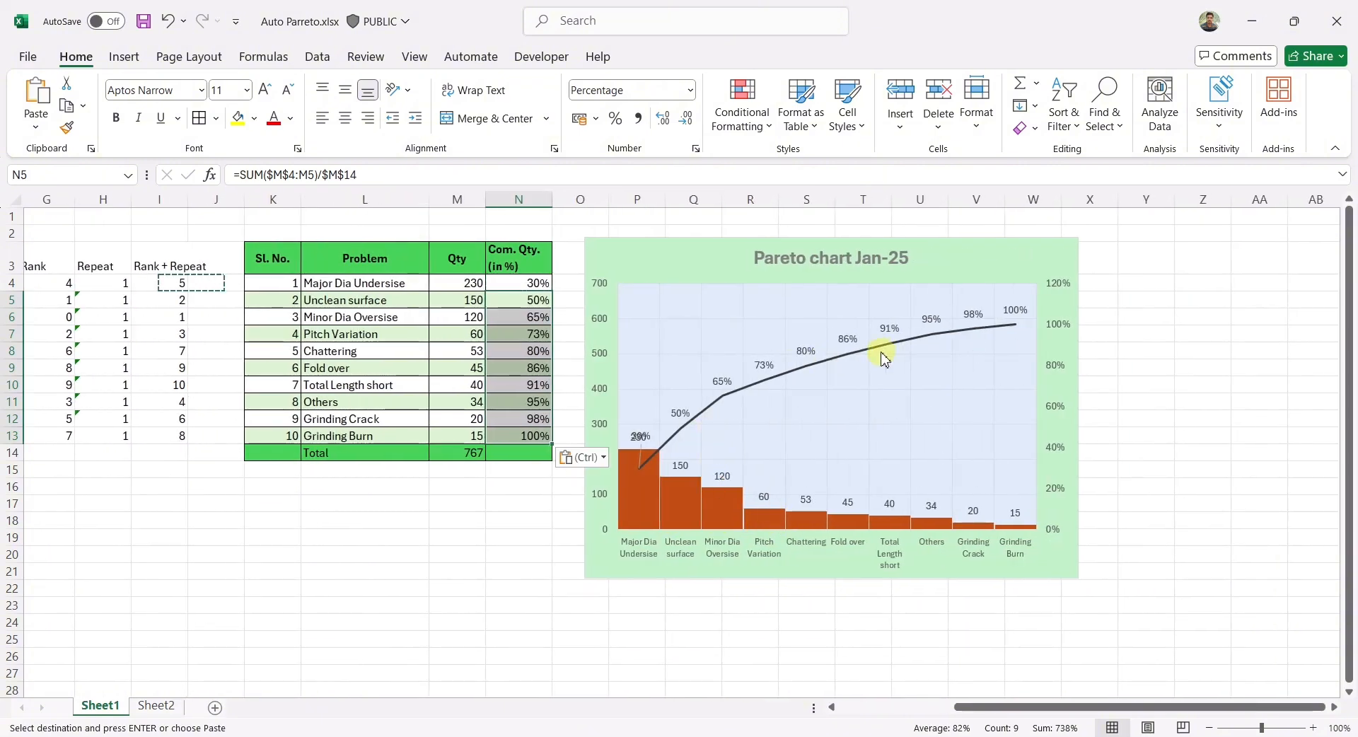
scroll(617, 538, "left", 5)
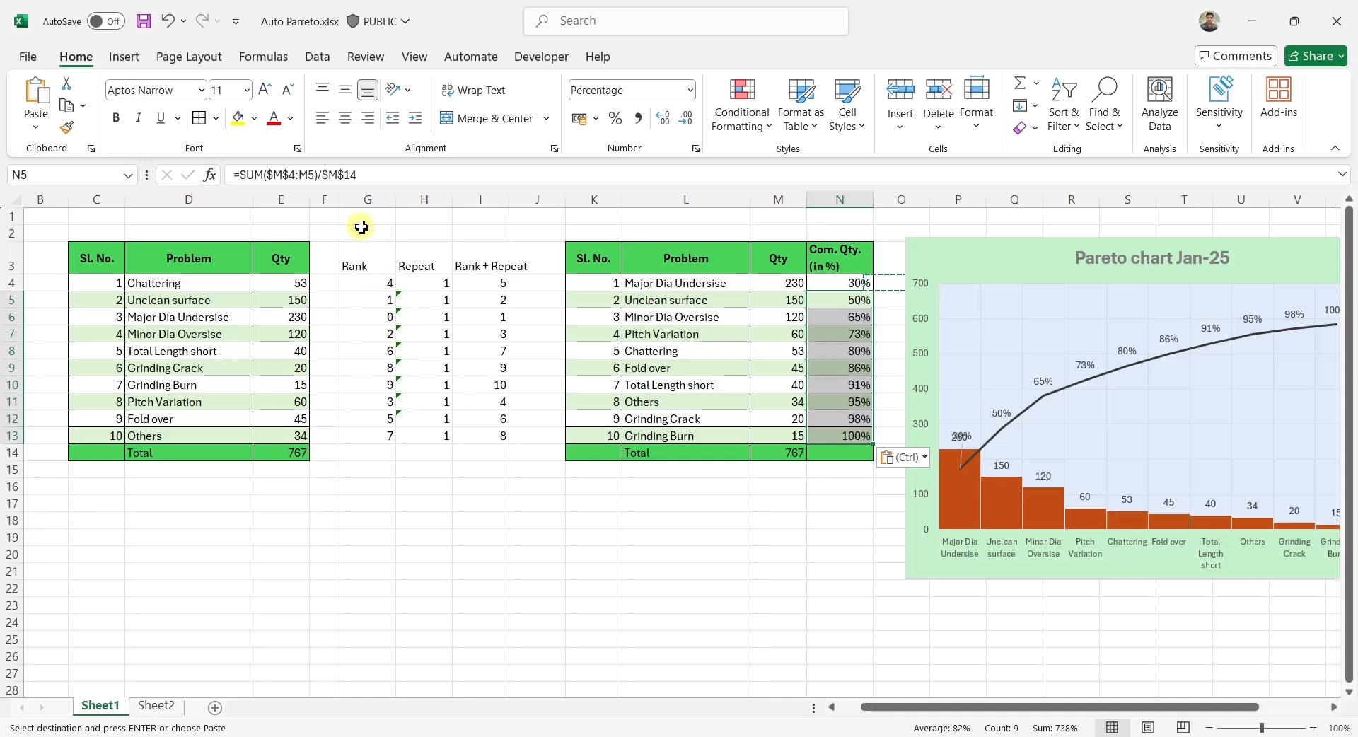
left_click_drag(363, 201, 470, 204)
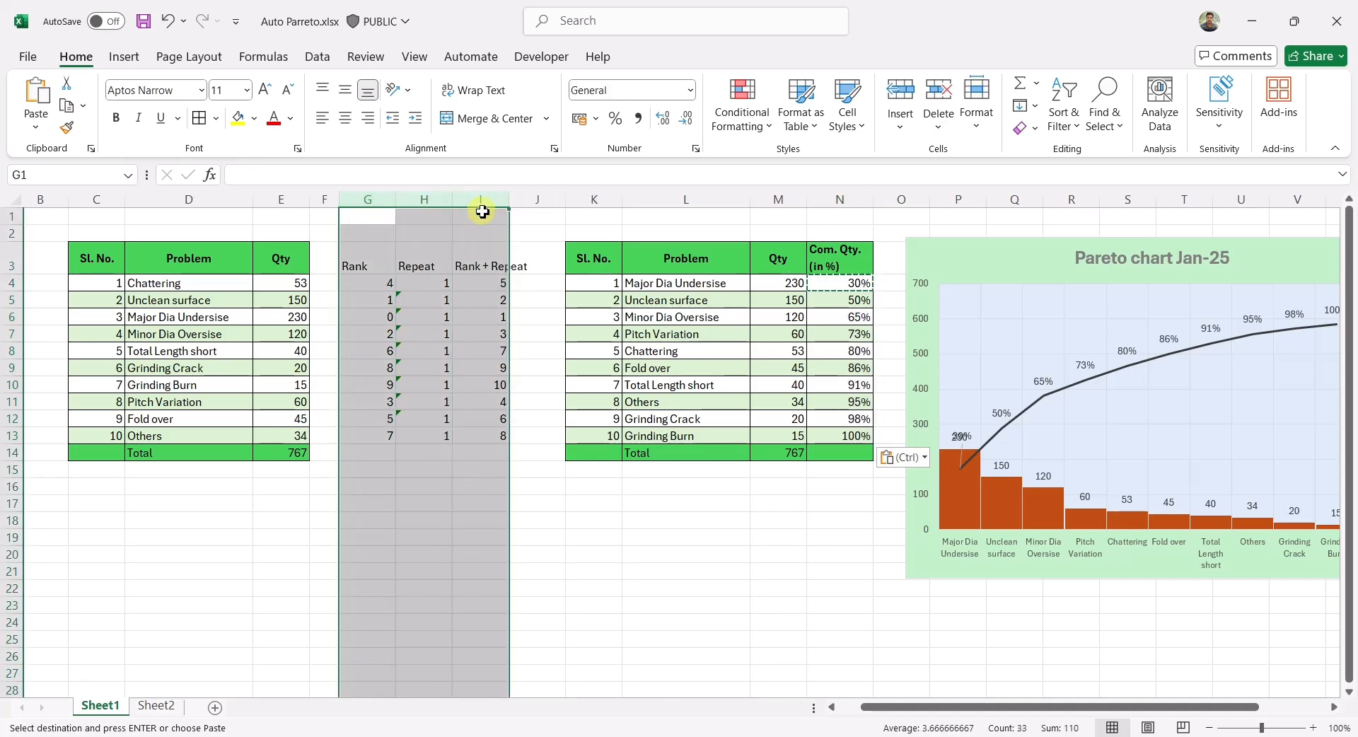
key("ctrl+0")
left_click(295, 552)
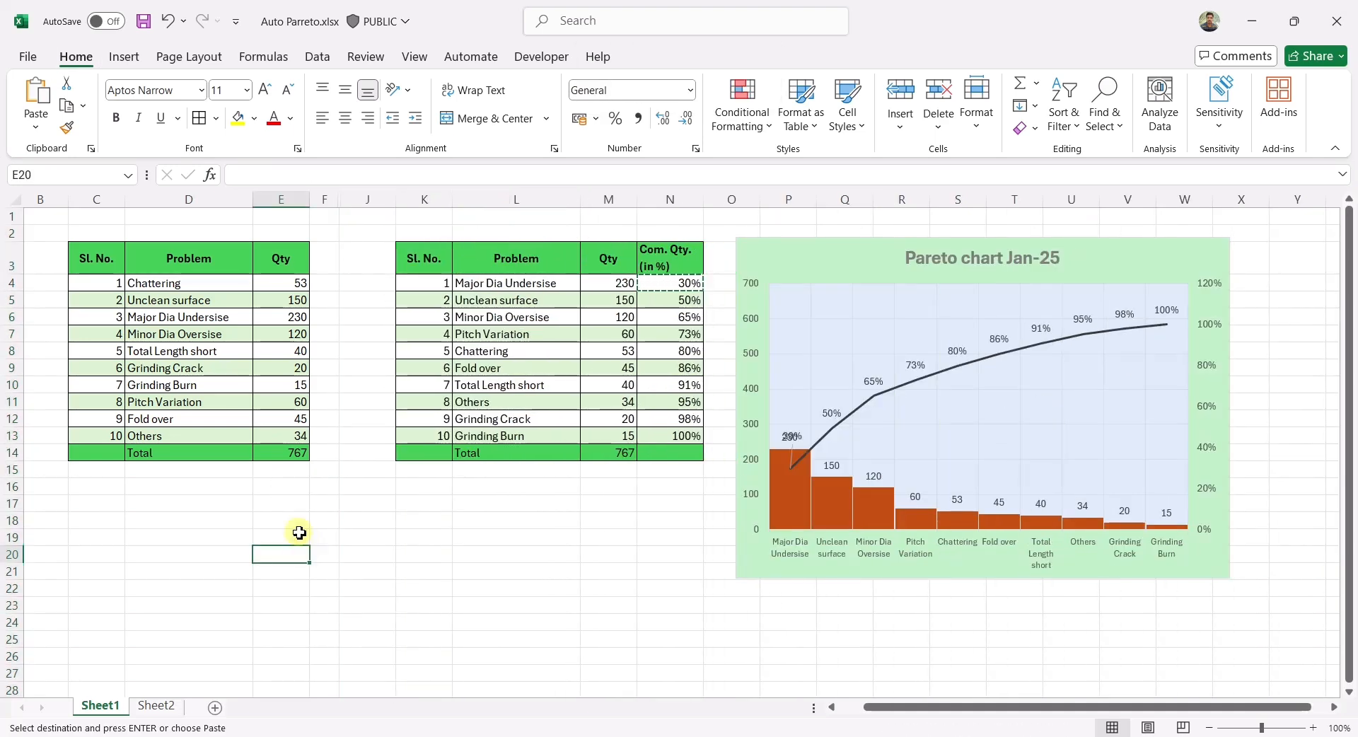
Set the Unclean surface quantity in E5 to 36 to test the automatic chart update
left_click(295, 318)
left_click(294, 362)
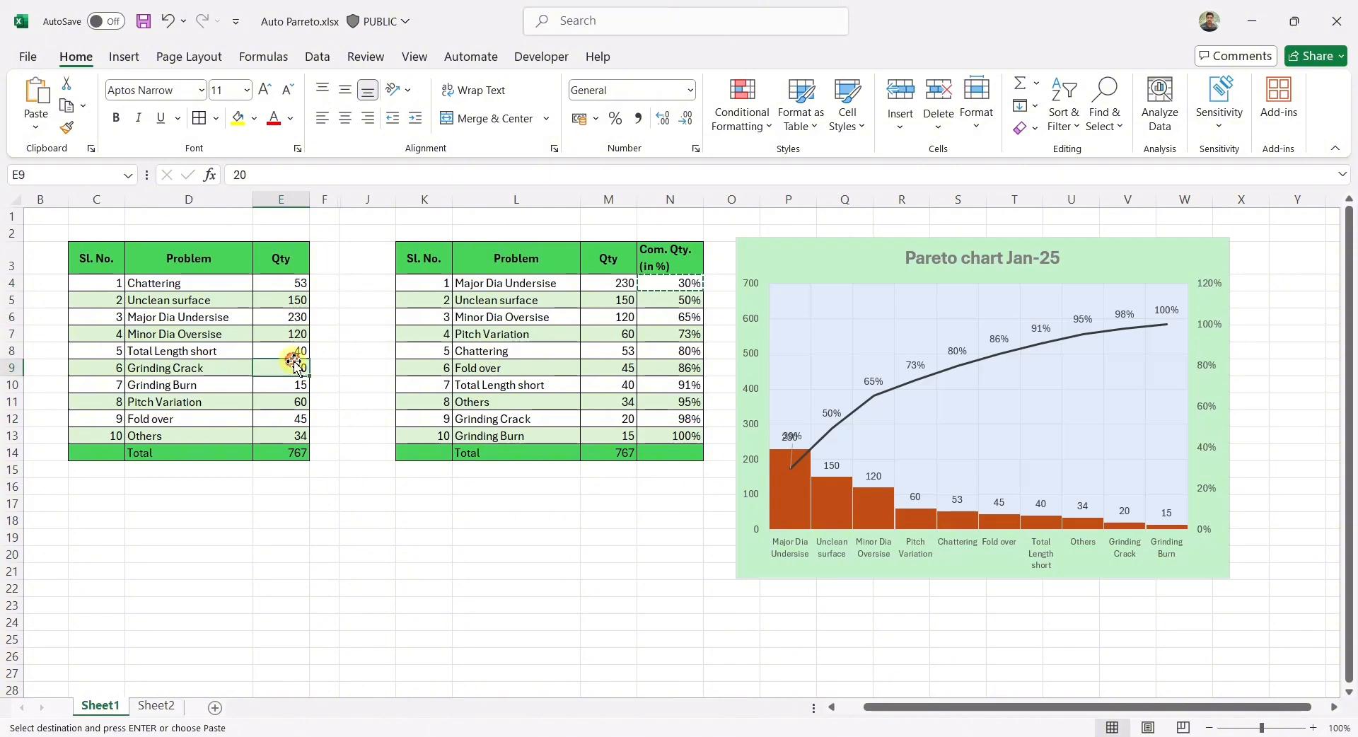
left_click(294, 387)
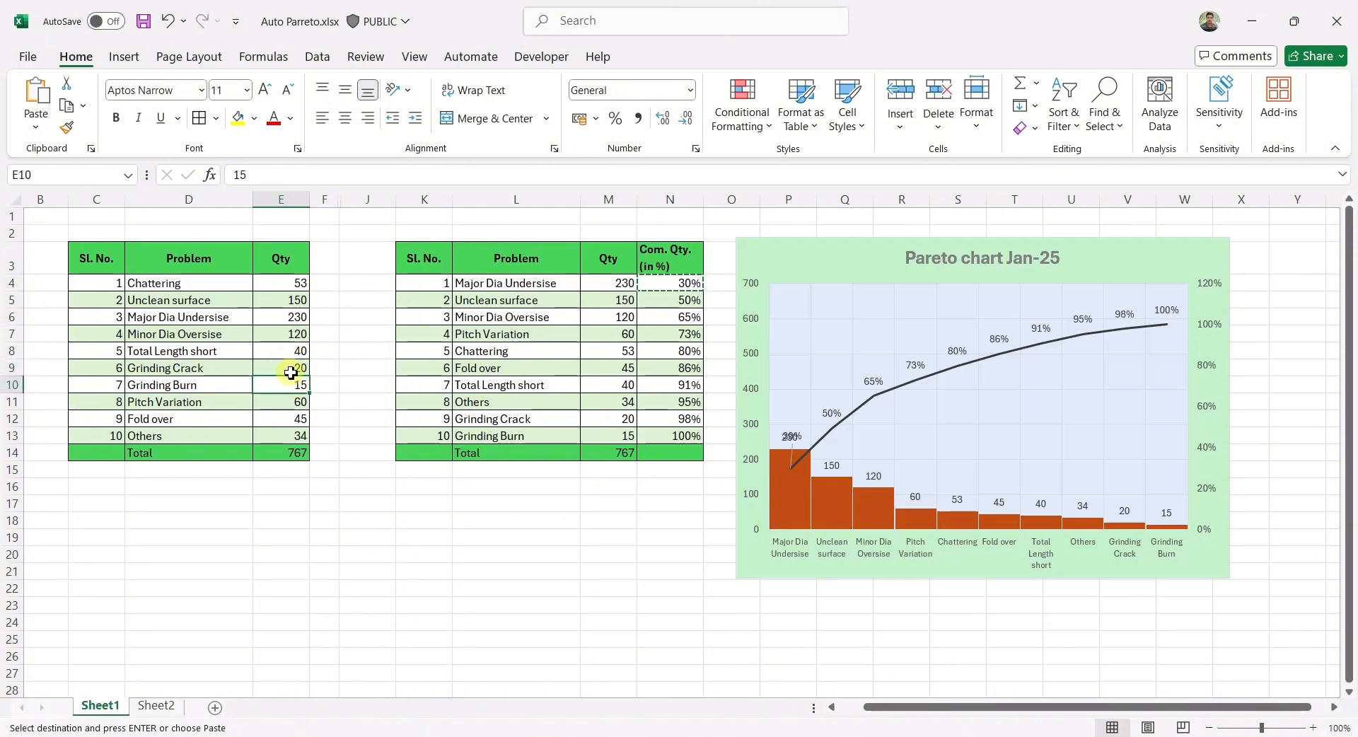
left_click_drag(291, 283, 291, 428)
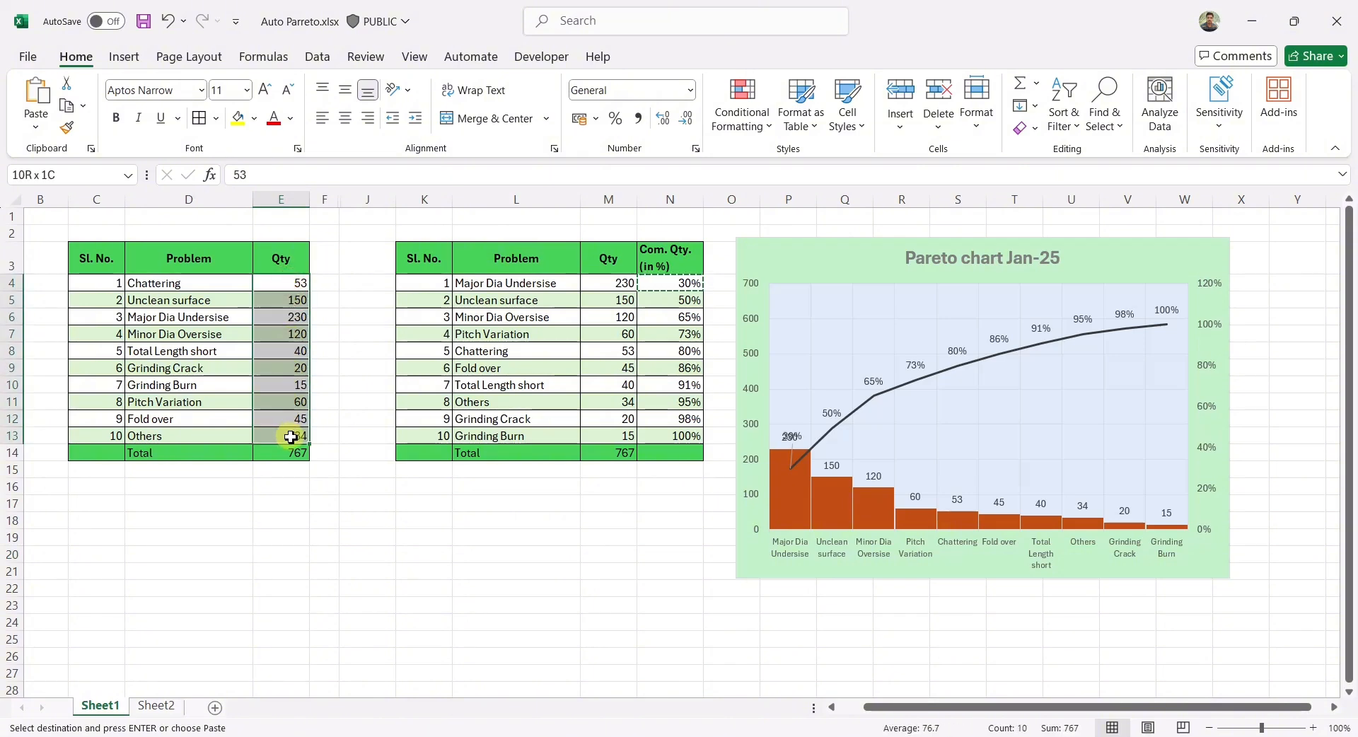
left_click(294, 421)
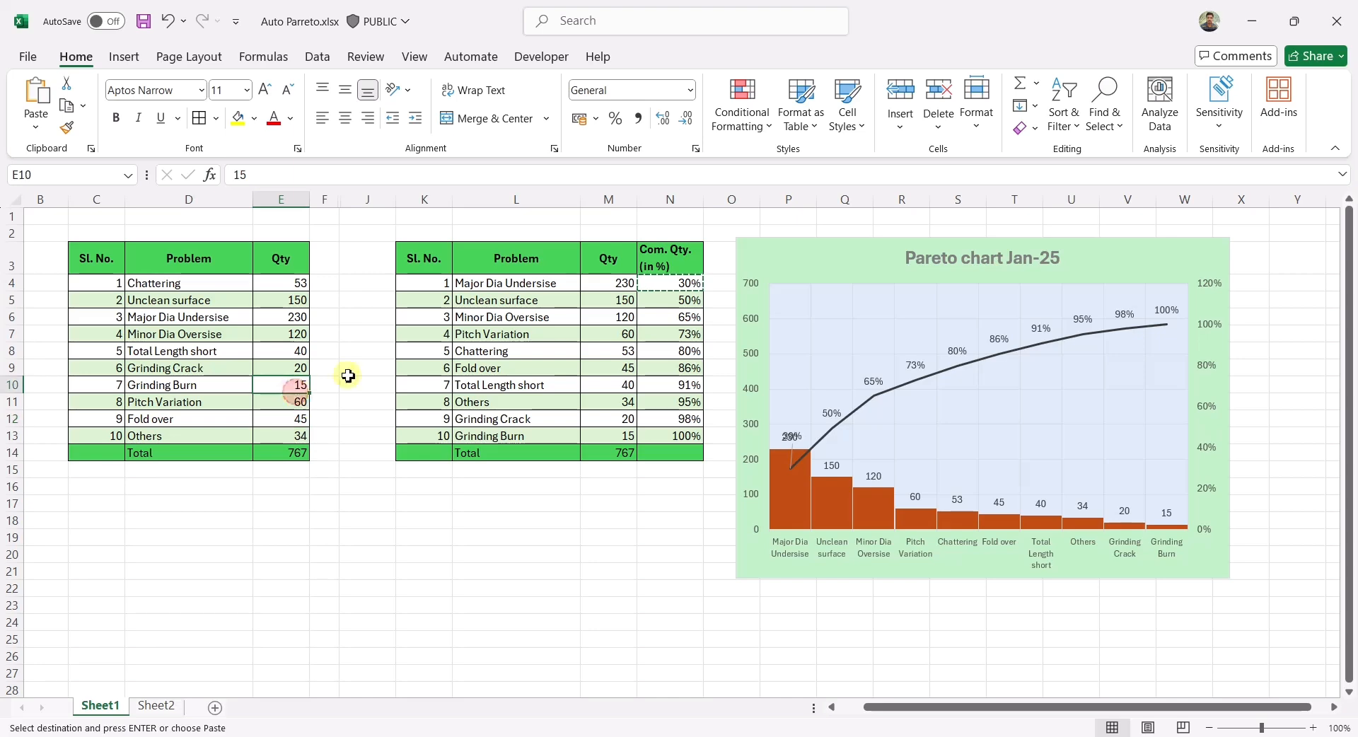
left_click(295, 391)
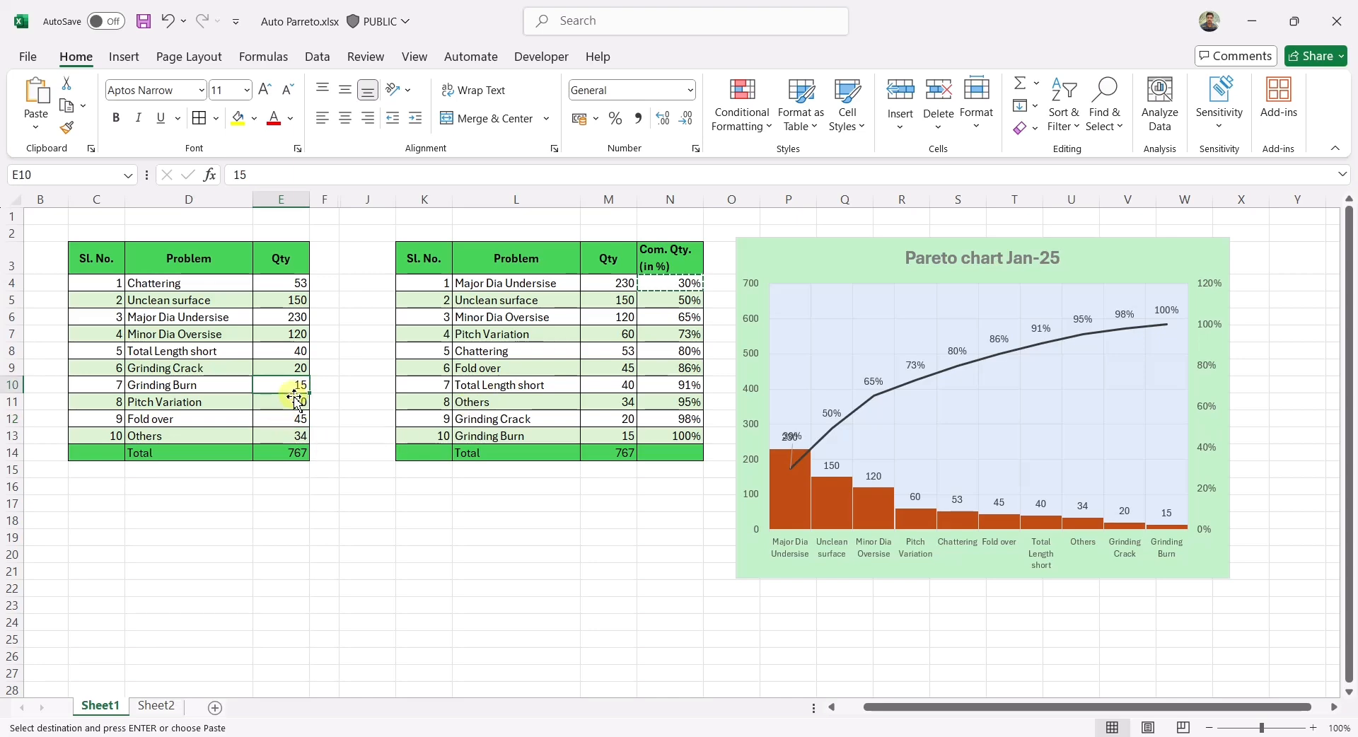
left_click(296, 301)
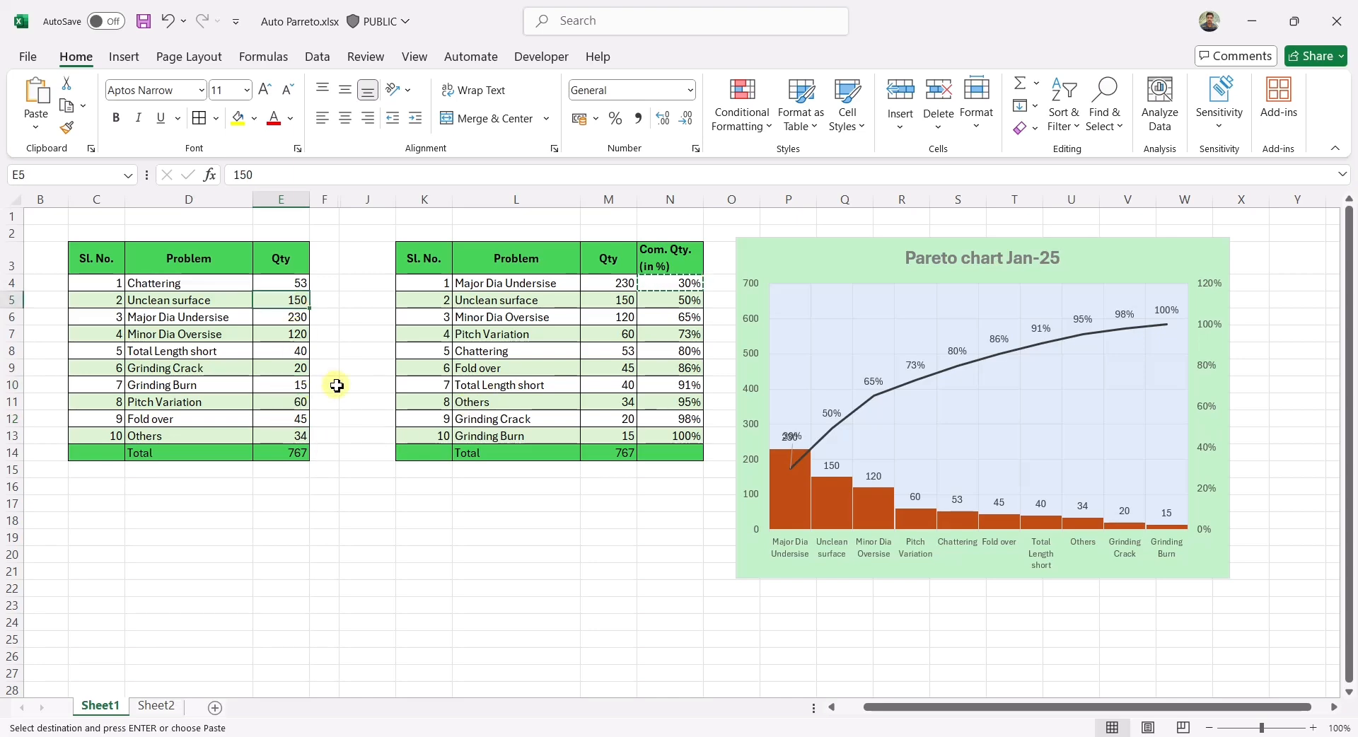
type("36")
key("Return")
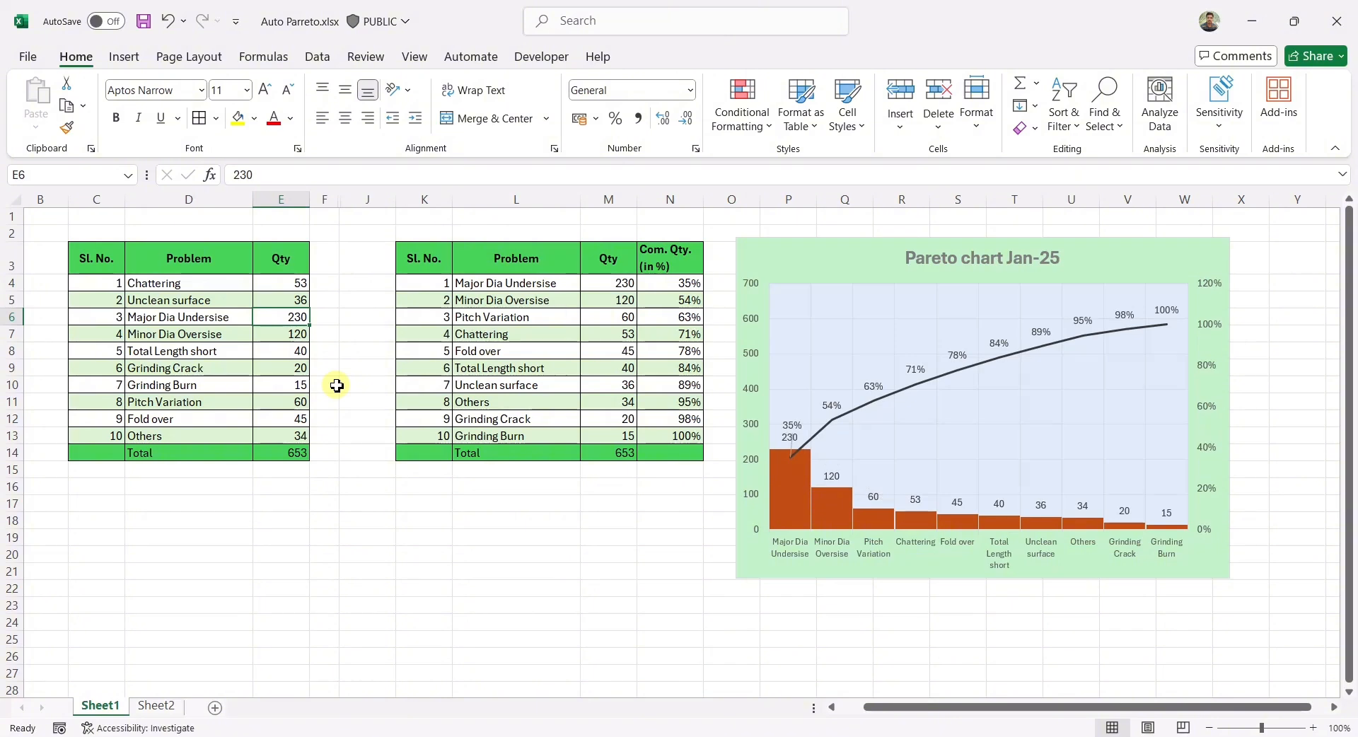
Set the Grinding Burn quantity in E10 to 68 to test the sorting again
left_click(302, 436)
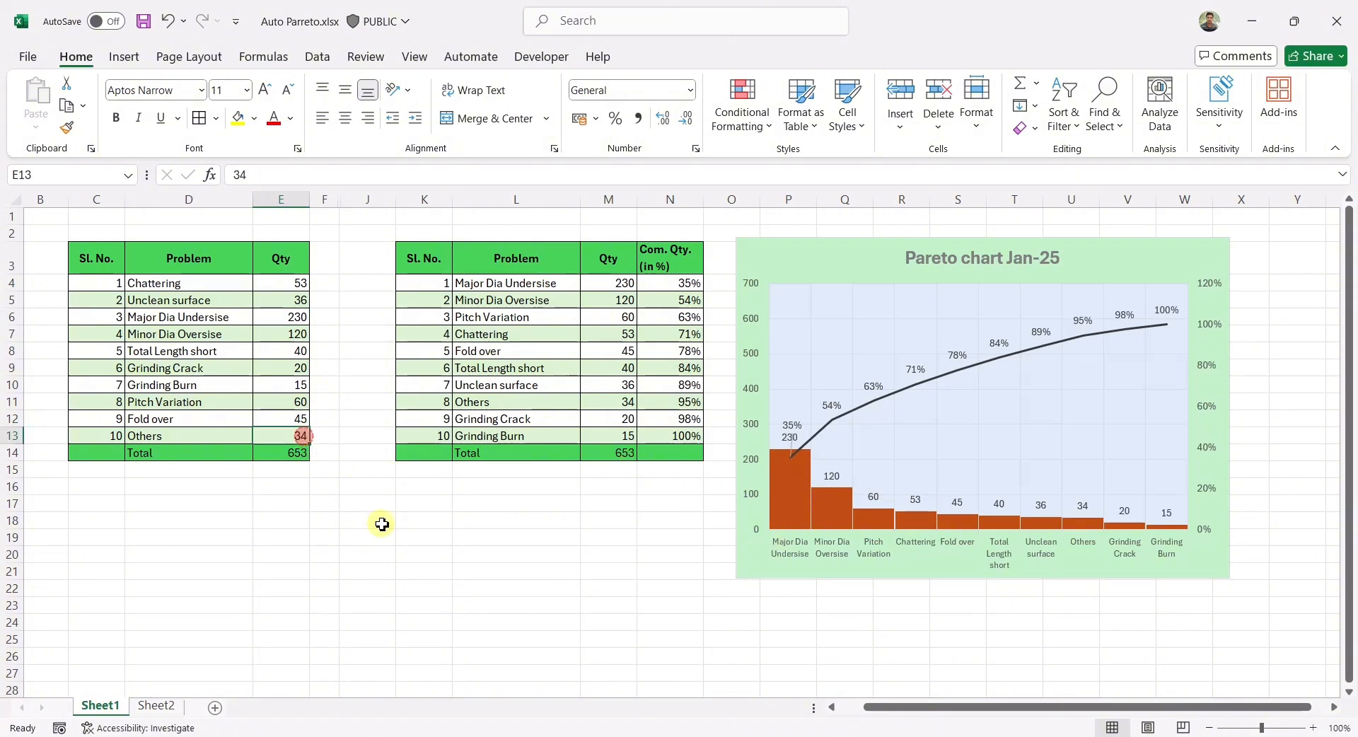
left_click(301, 388)
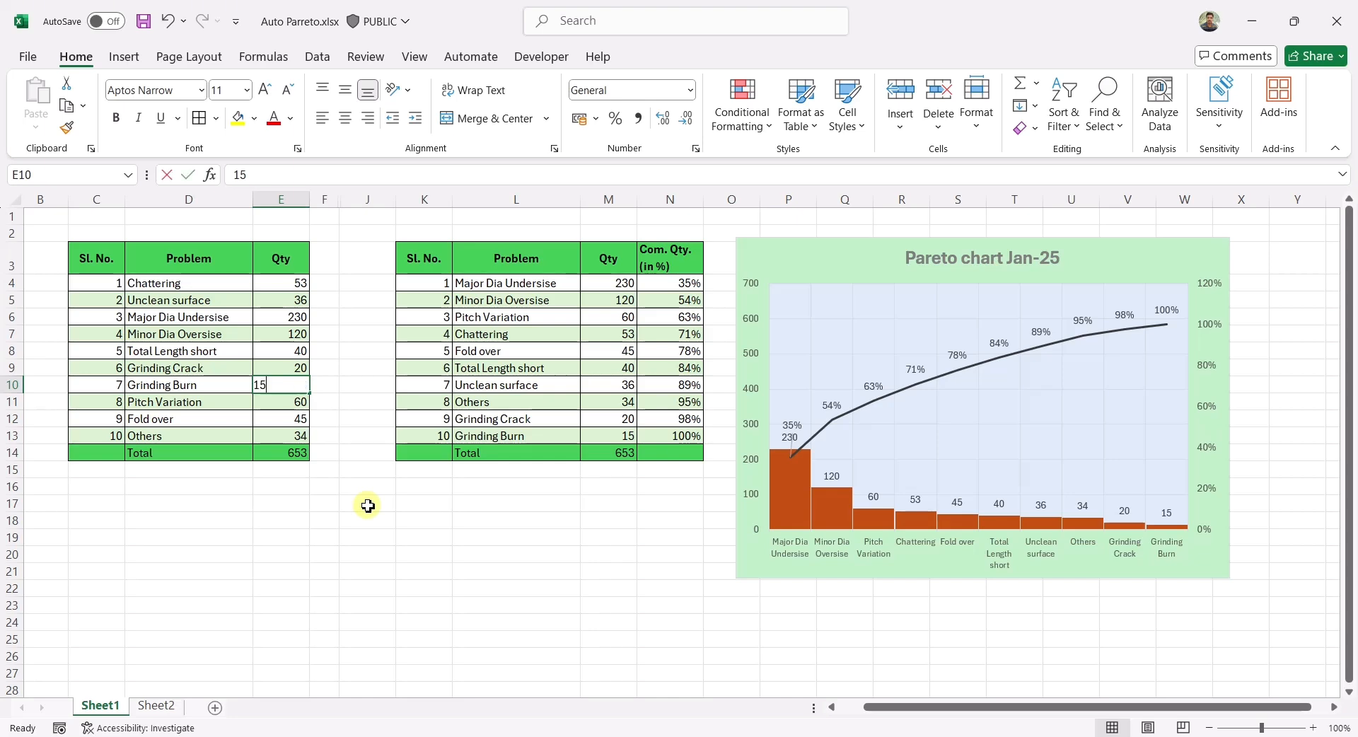
type("68")
key("Return")
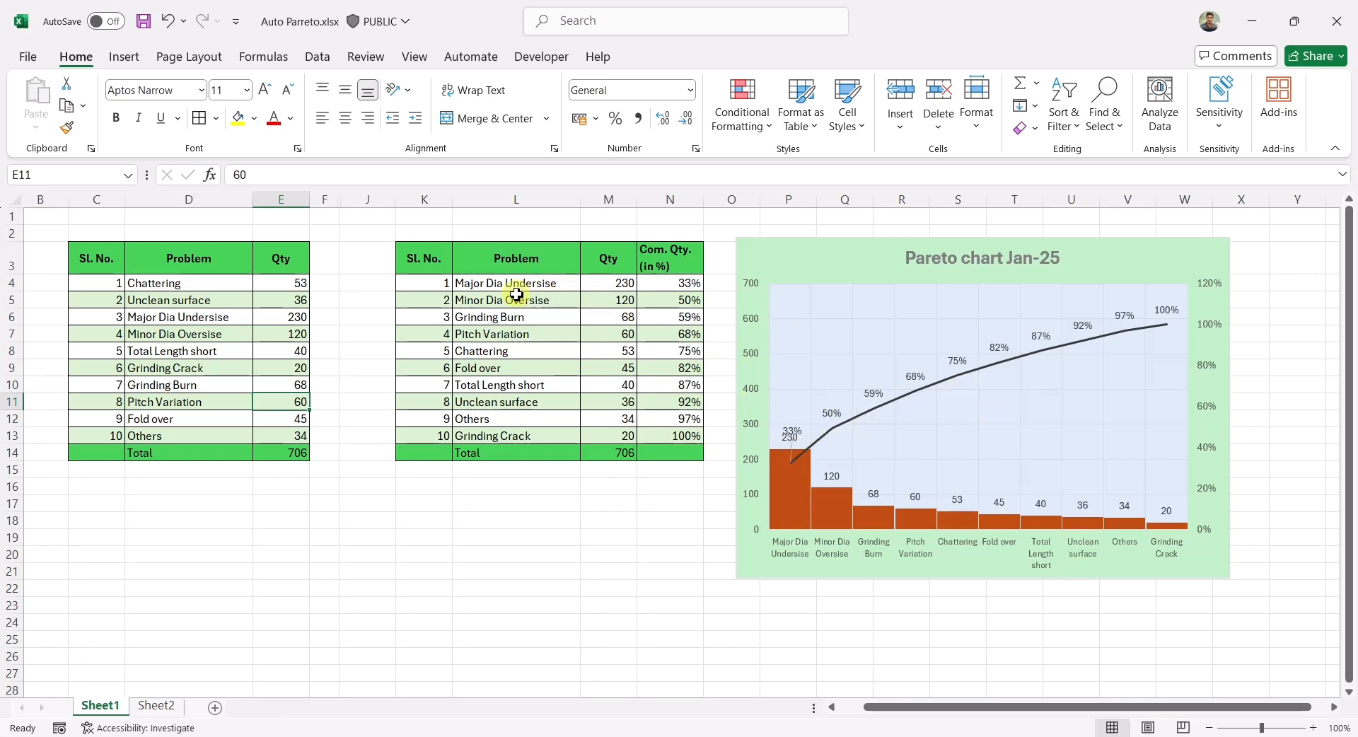
Review the sorted table L4:N13 and the Pareto chart against the quantities in E4:E13
left_click_drag(516, 290, 684, 436)
left_click(532, 484)
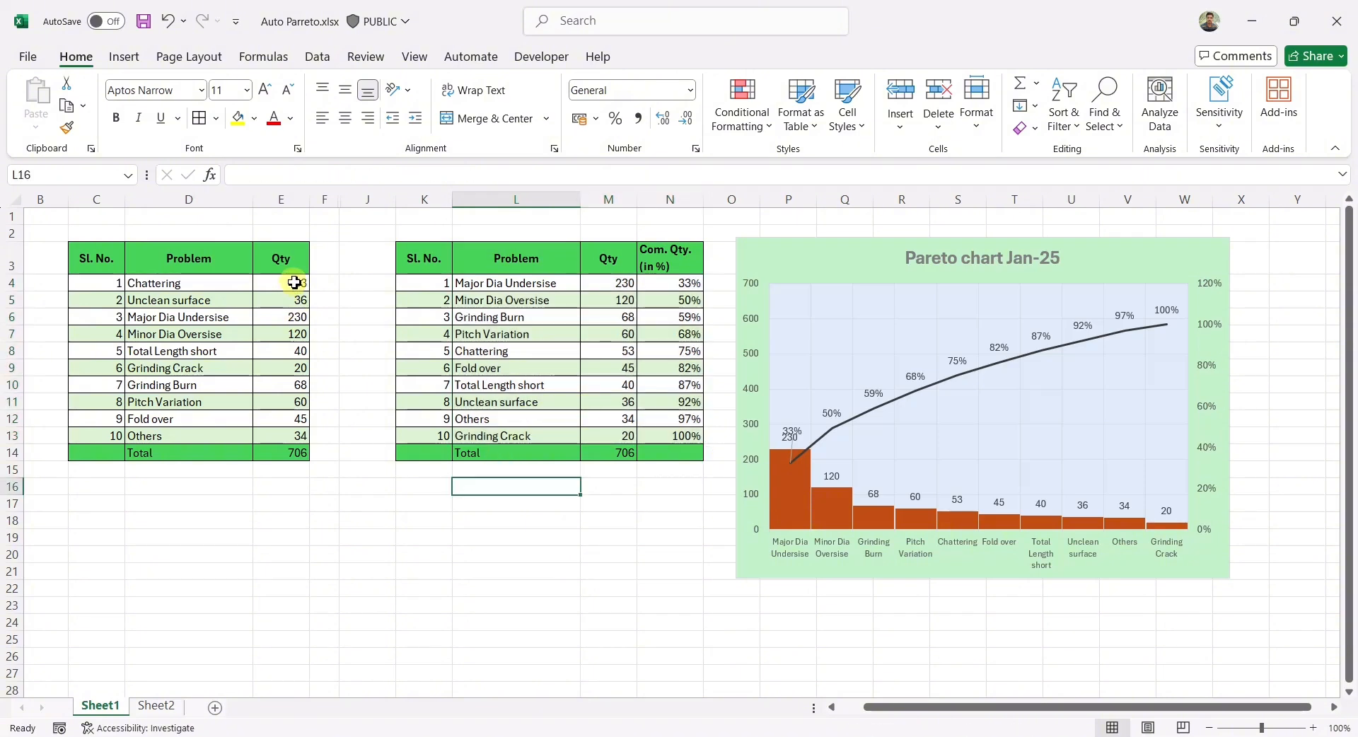
left_click_drag(293, 283, 289, 437)
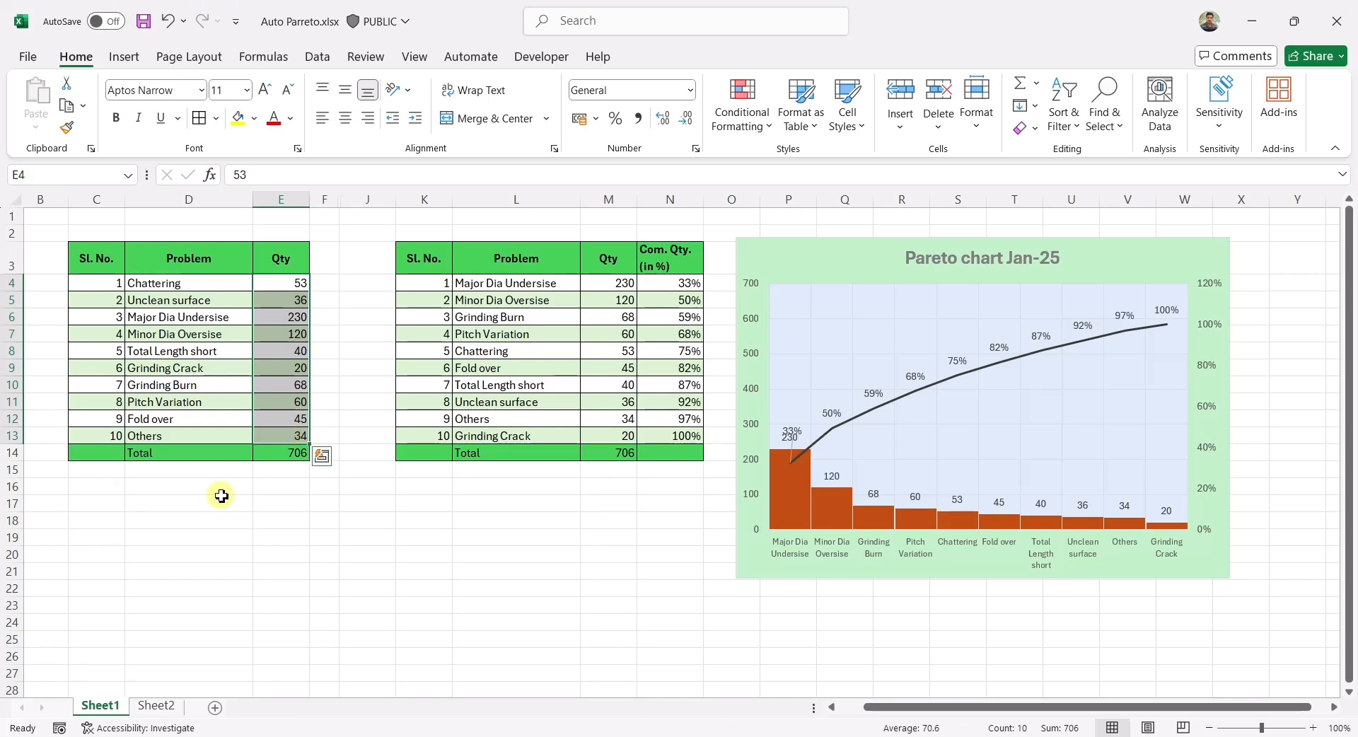
left_click(168, 517)
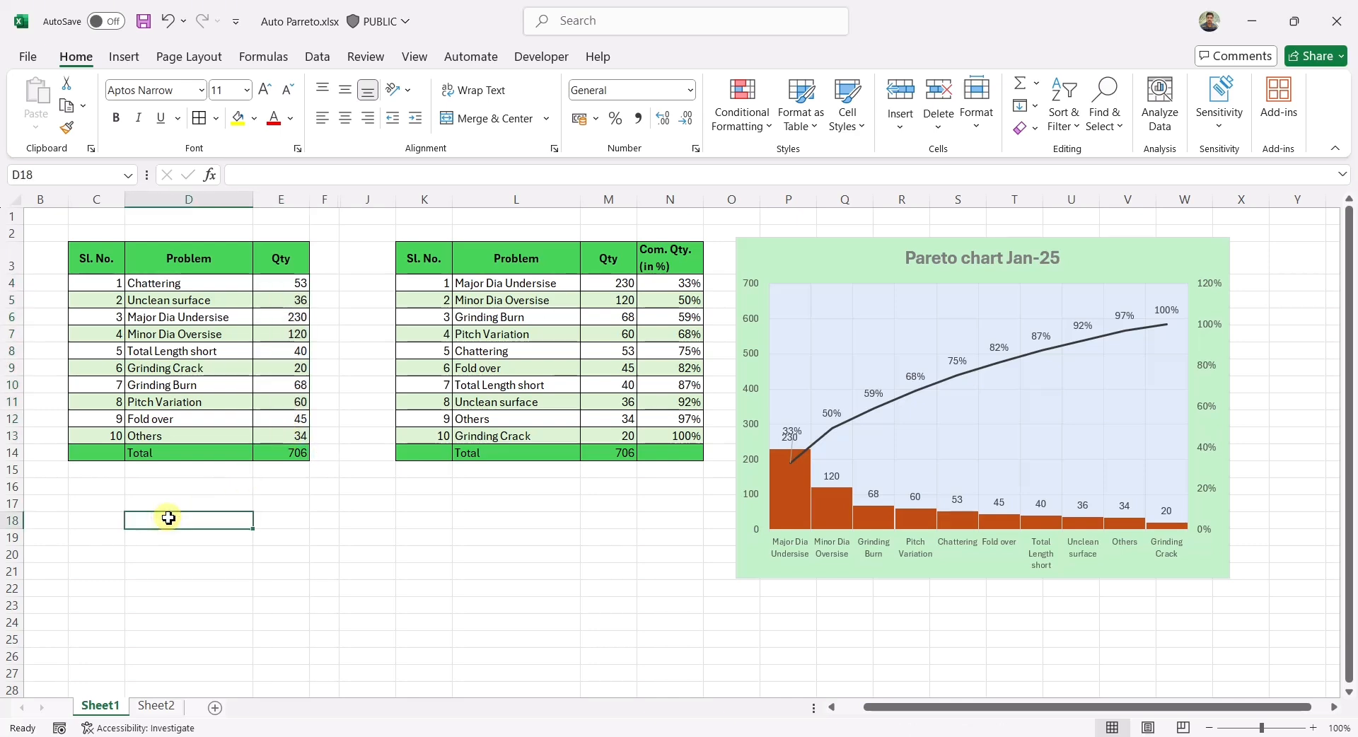
left_click(291, 421)
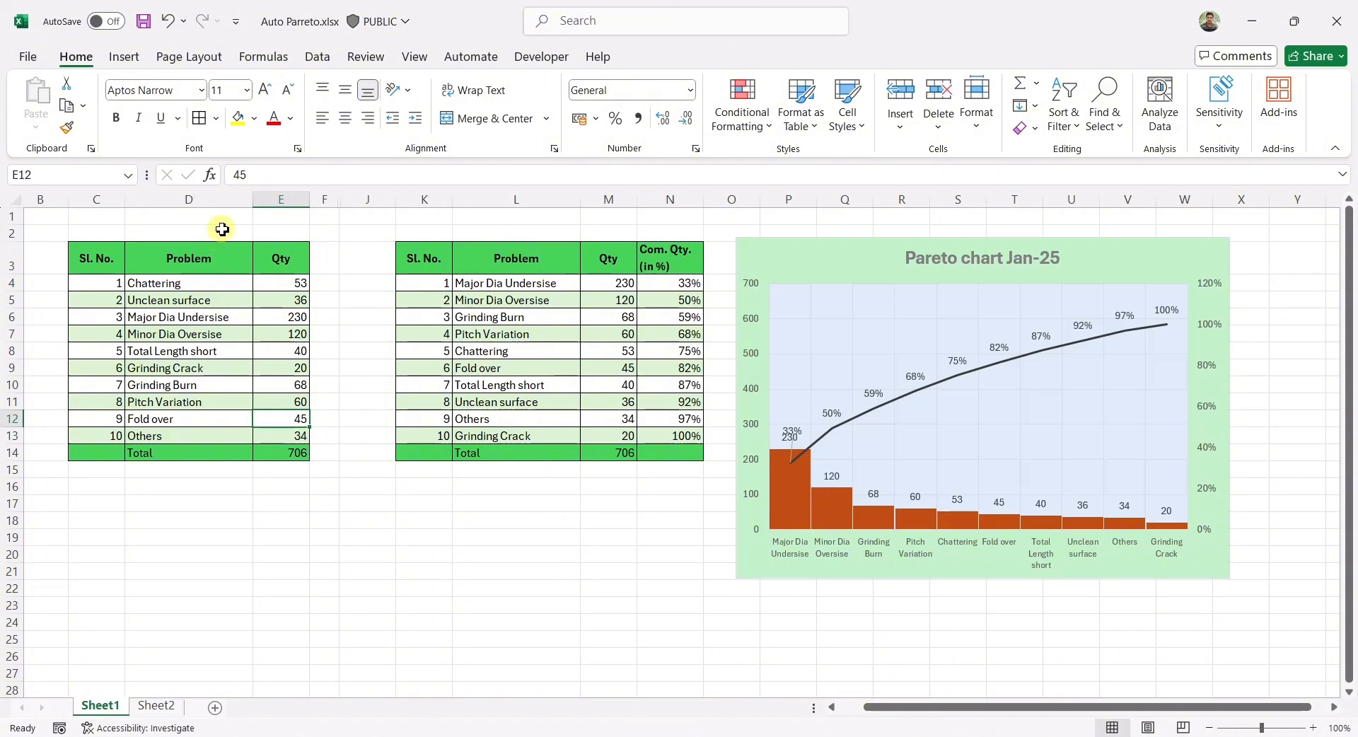
left_click_drag(297, 285, 293, 435)
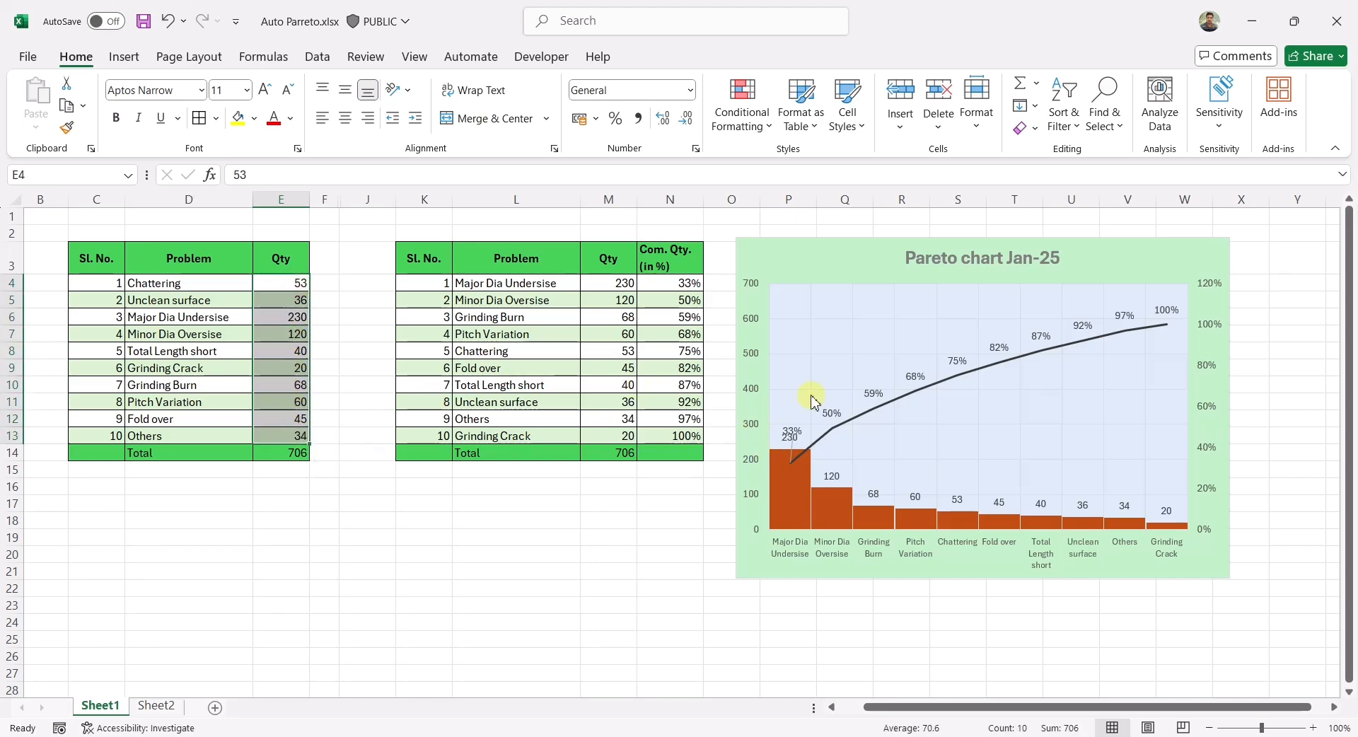
left_click(745, 575)
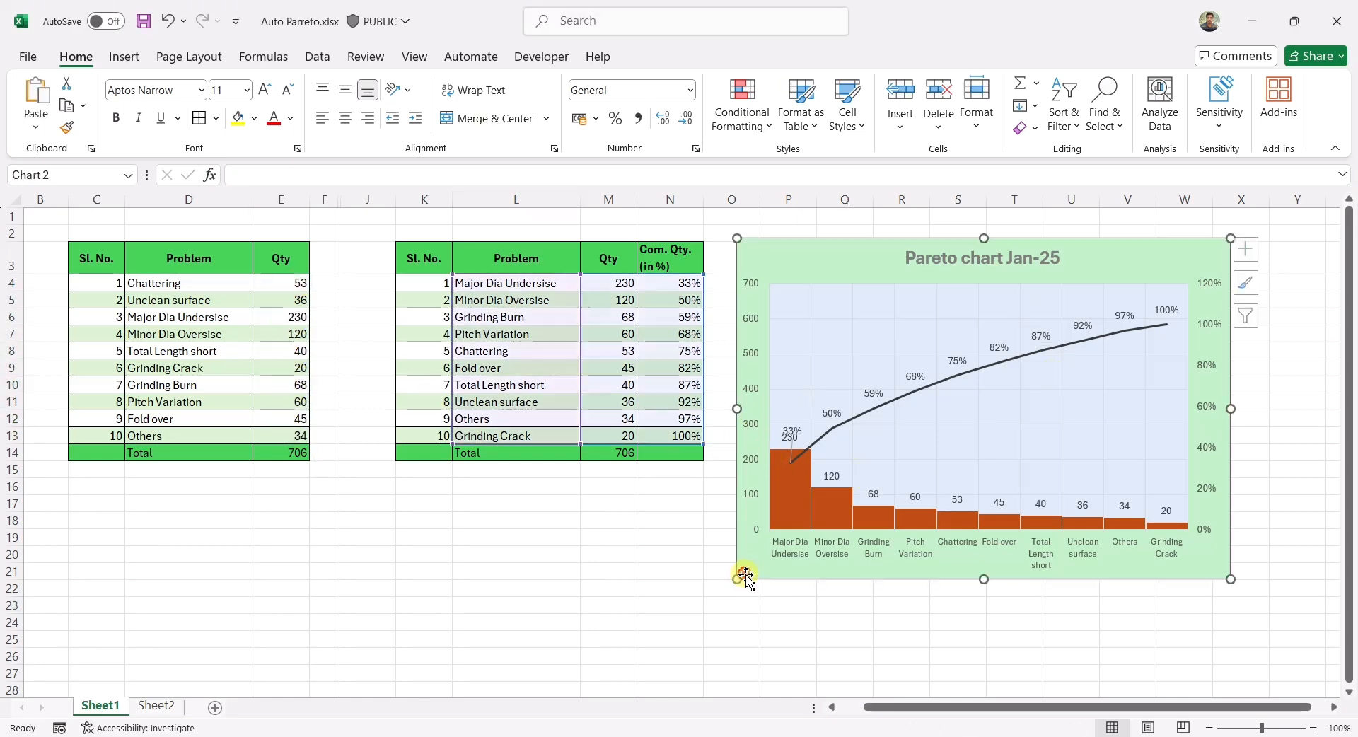
left_click(677, 555)
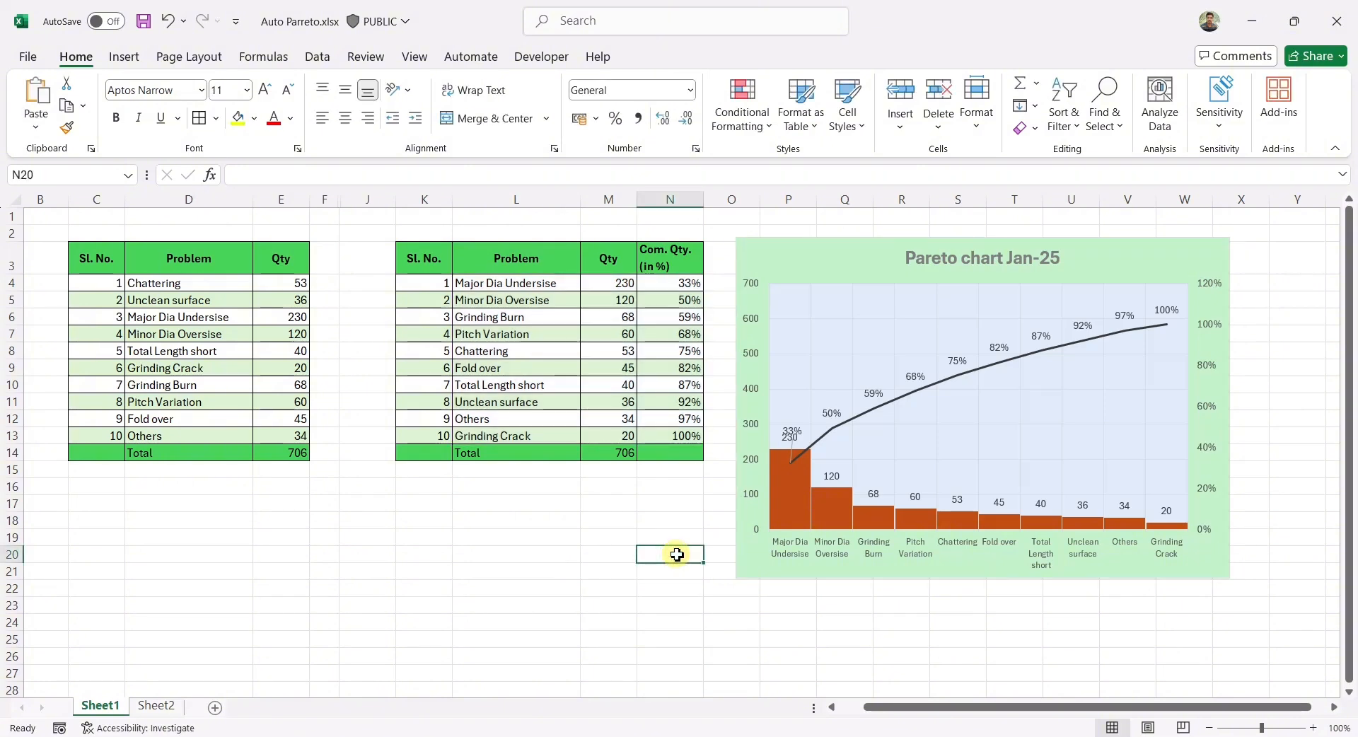